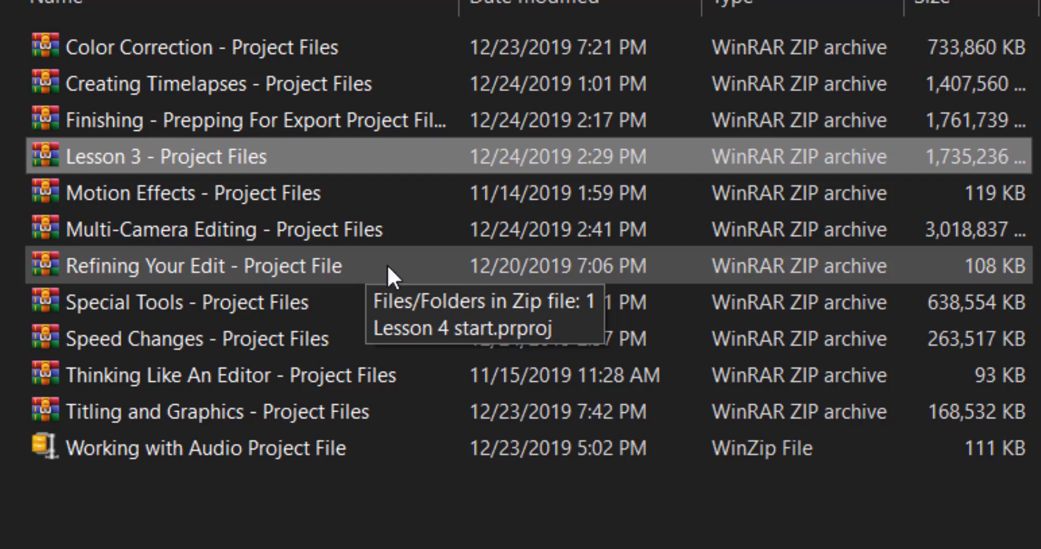
Step: Open the Lesson 3 project from the Lesson 3 - Project Files folder on drive G and convert it as Lesson 3_1
mouse_move(133, 165)
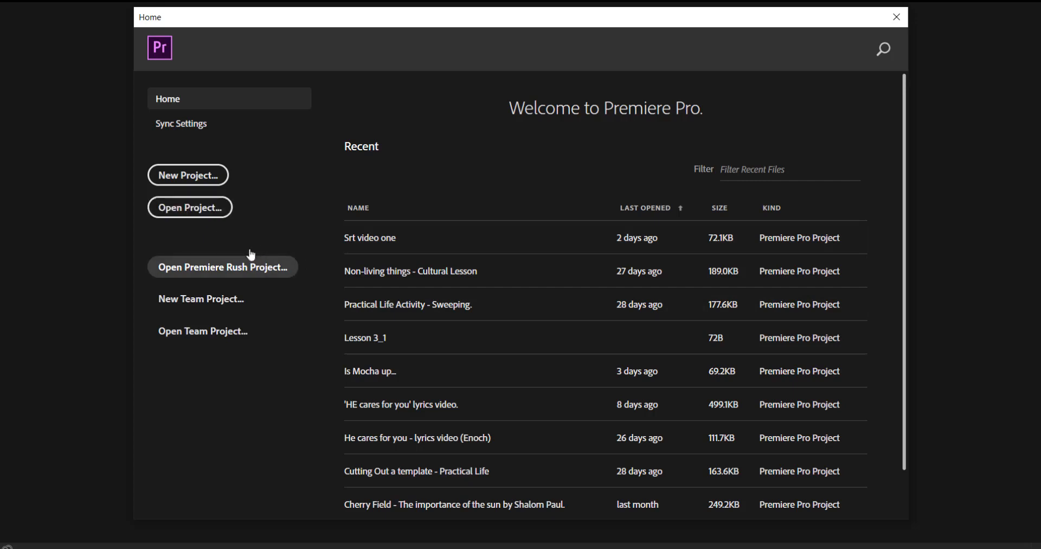
click(204, 214)
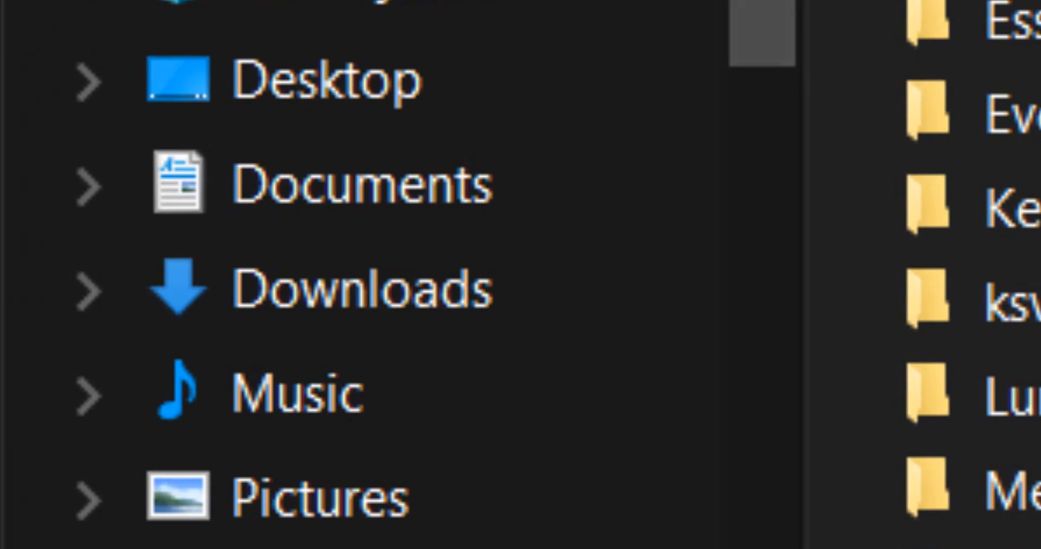
scroll(363, 146, down, 2)
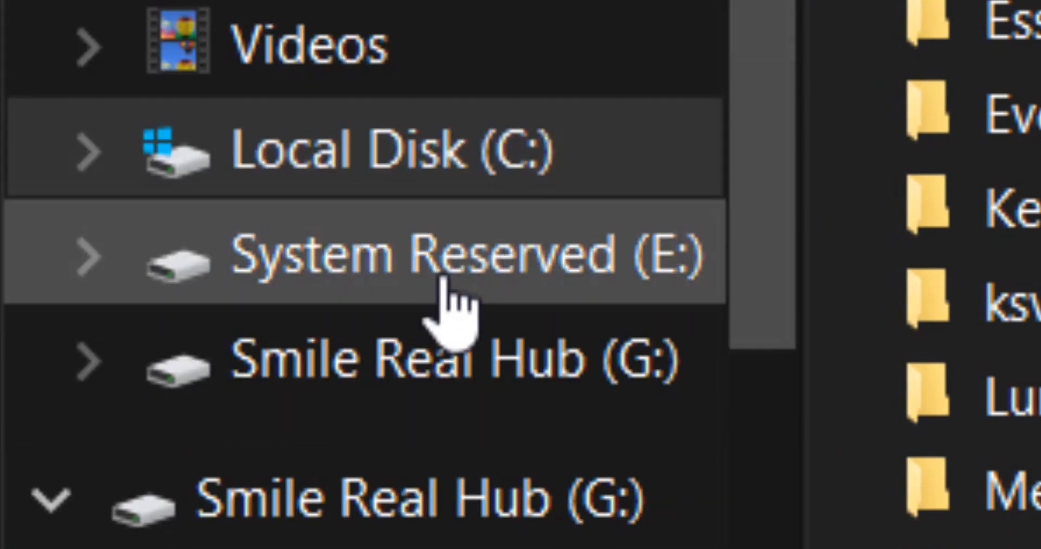
click(442, 382)
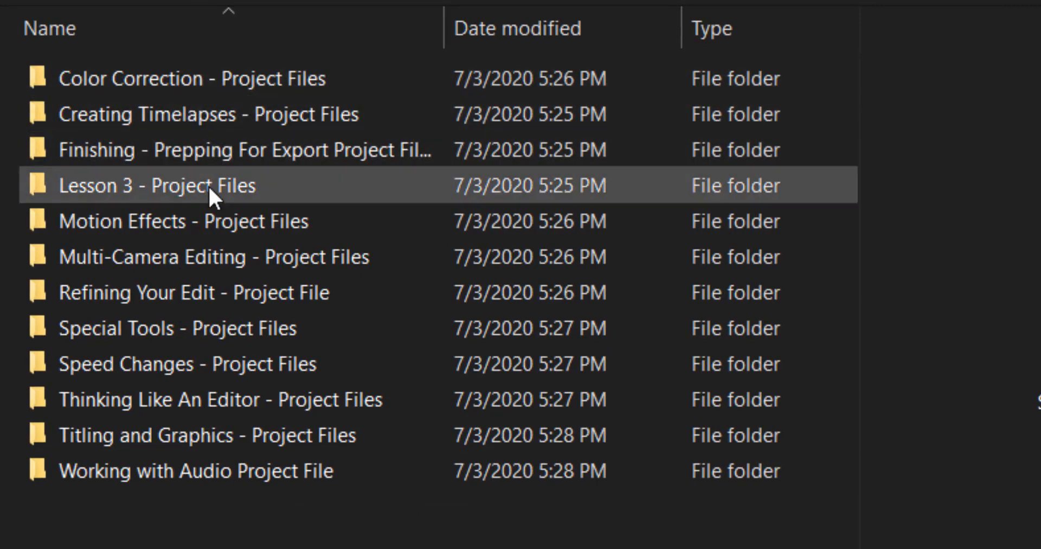
double_click(208, 188)
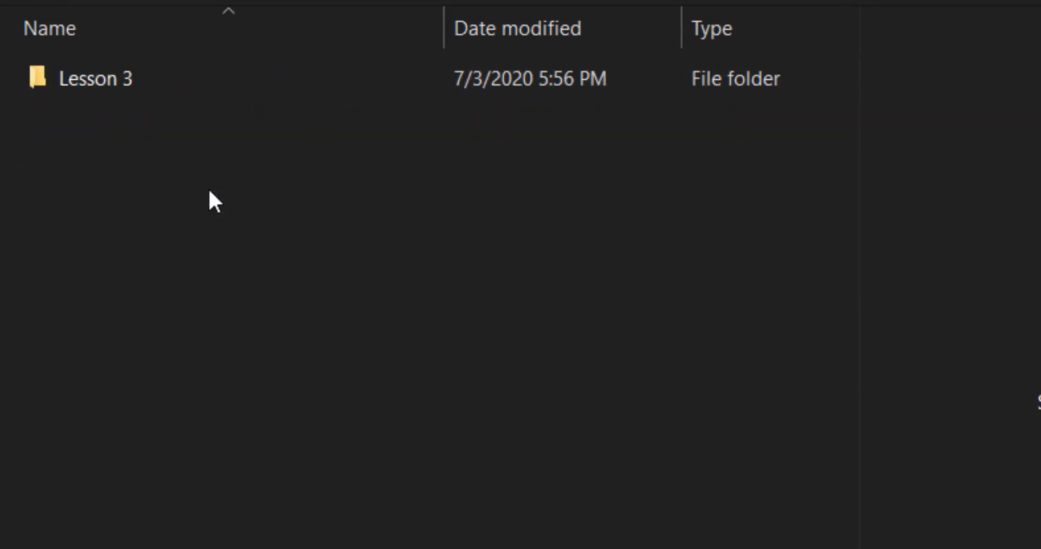
double_click(212, 83)
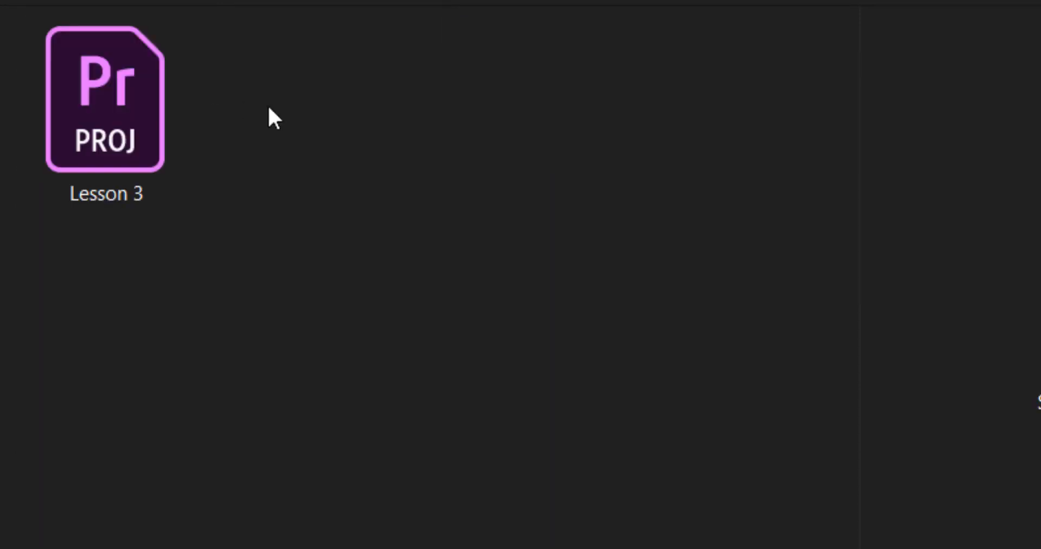
click(121, 126)
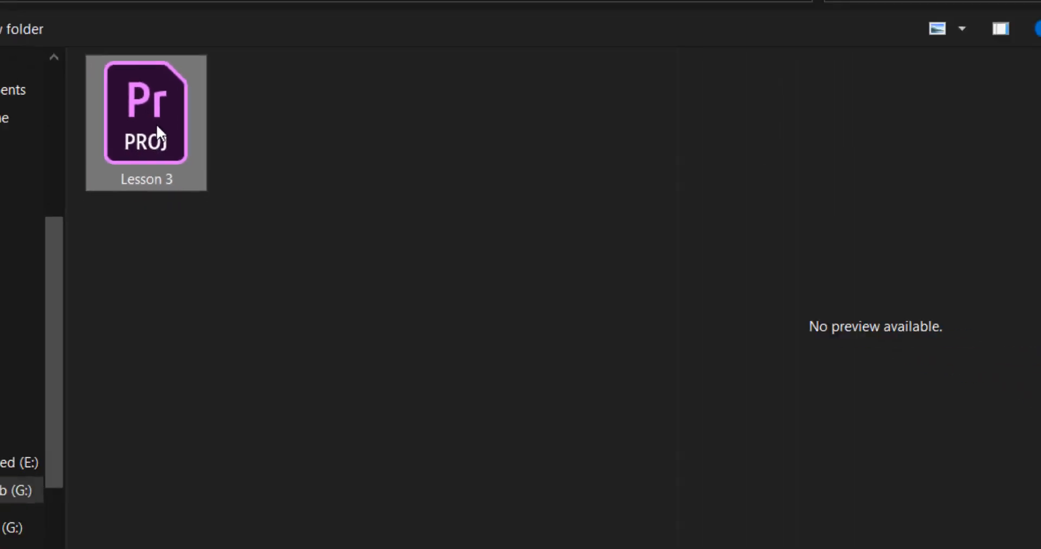
double_click(157, 127)
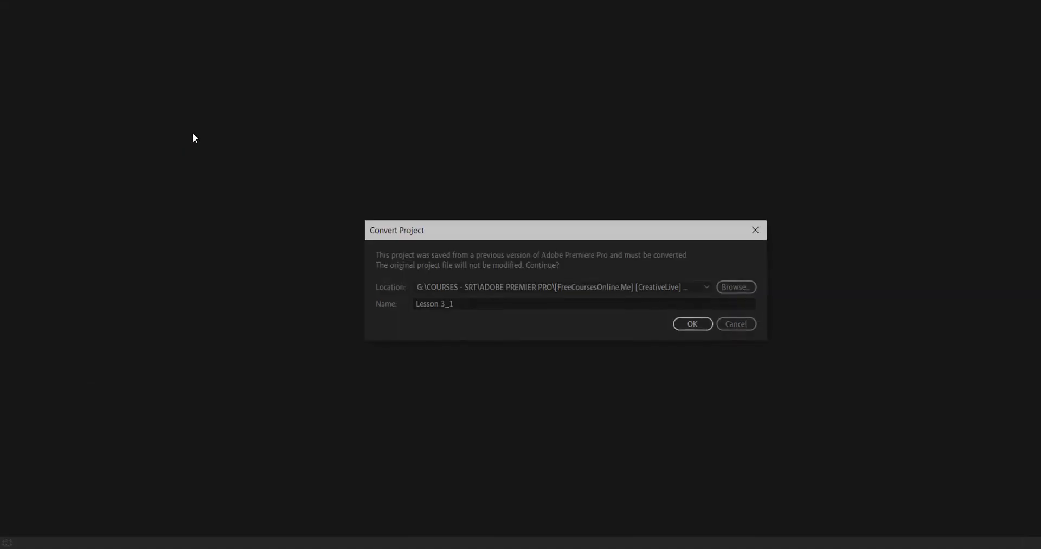
key(Return)
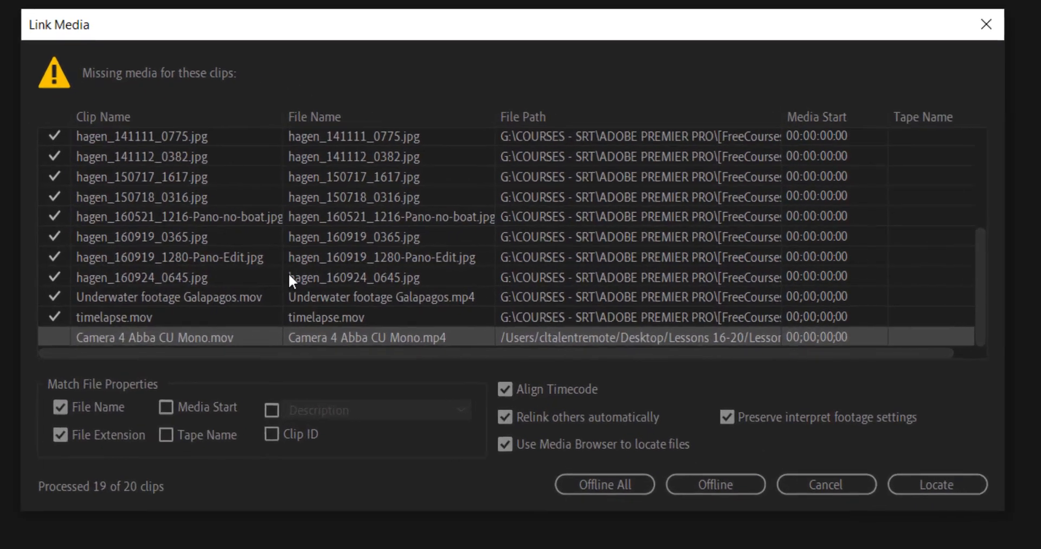
Step: Locate the missing Camera 4 clip and relink it to the matching Camera 4 media file
scroll(289, 273, up, 3)
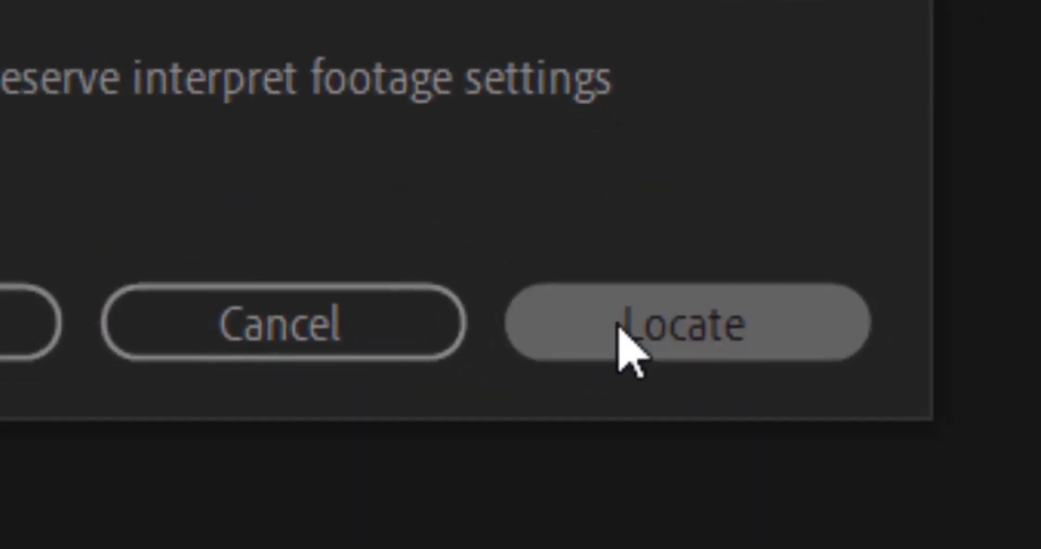
click(820, 447)
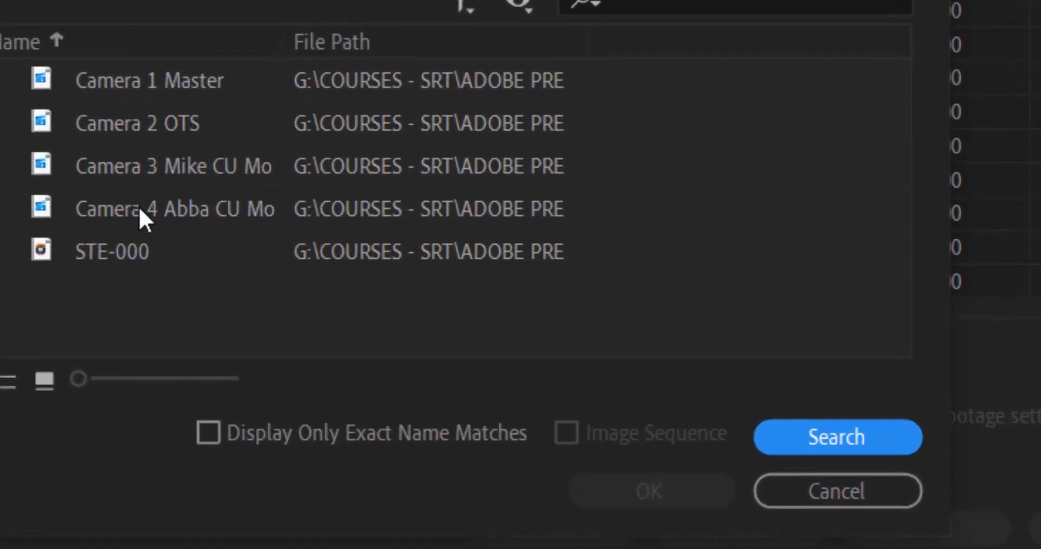
click(139, 209)
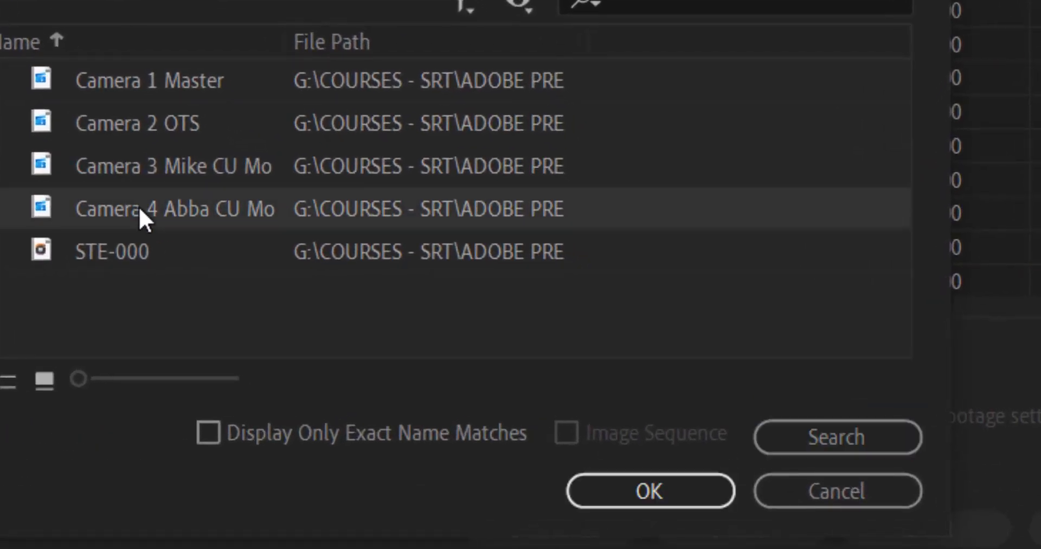
click(640, 486)
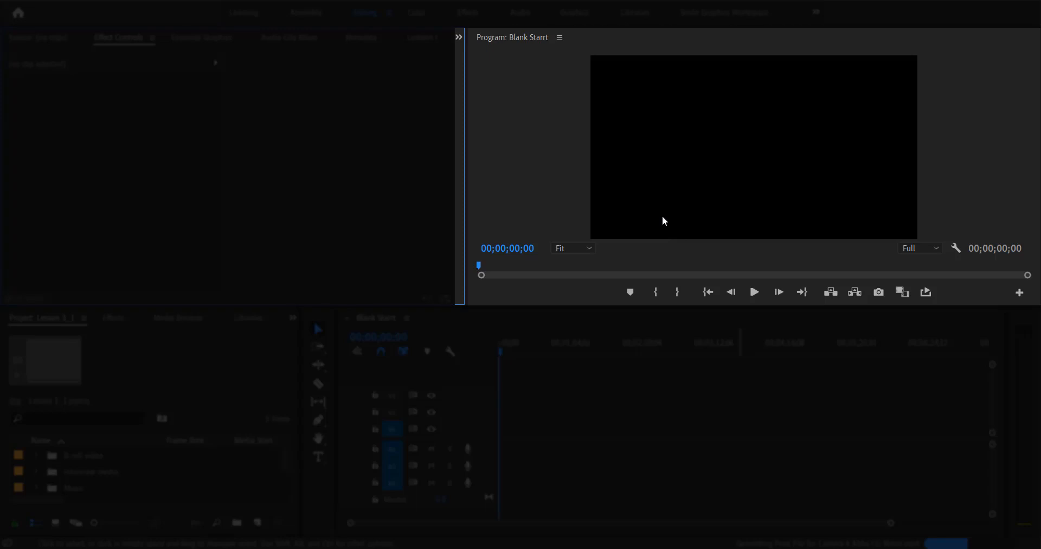
Step: Hide the preview area above the Lesson 3_1 project's bin list
click(257, 214)
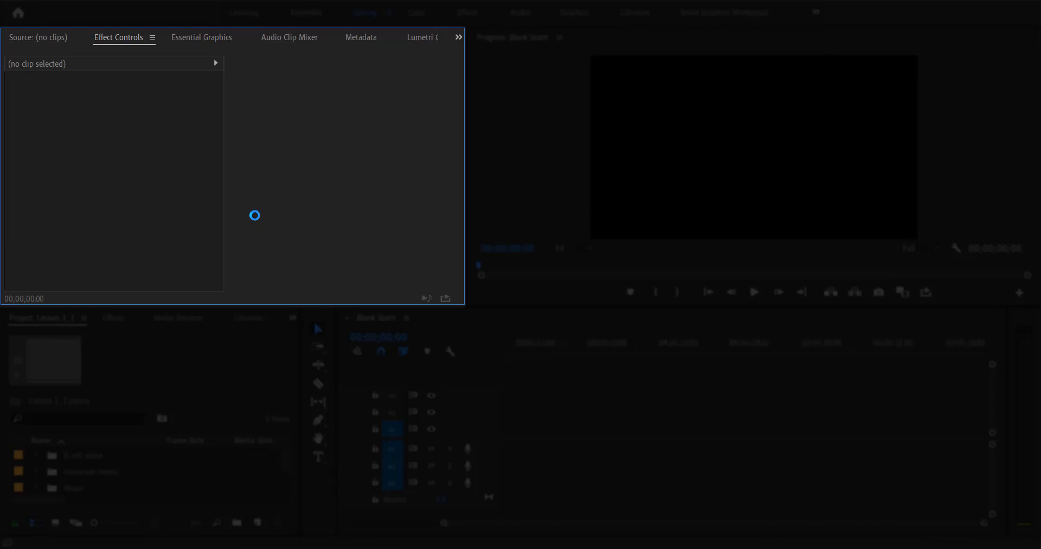
click(633, 422)
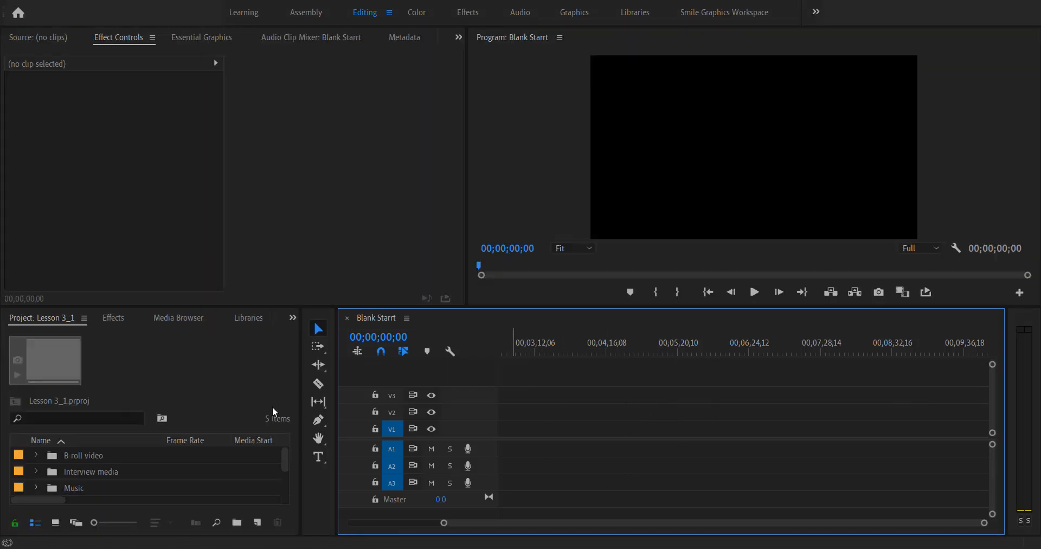
click(76, 360)
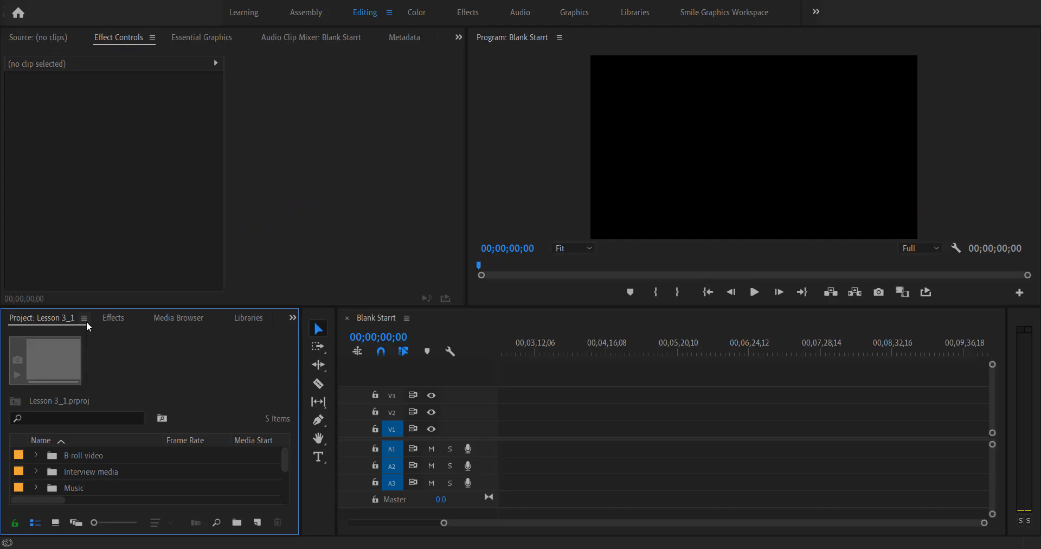
click(629, 41)
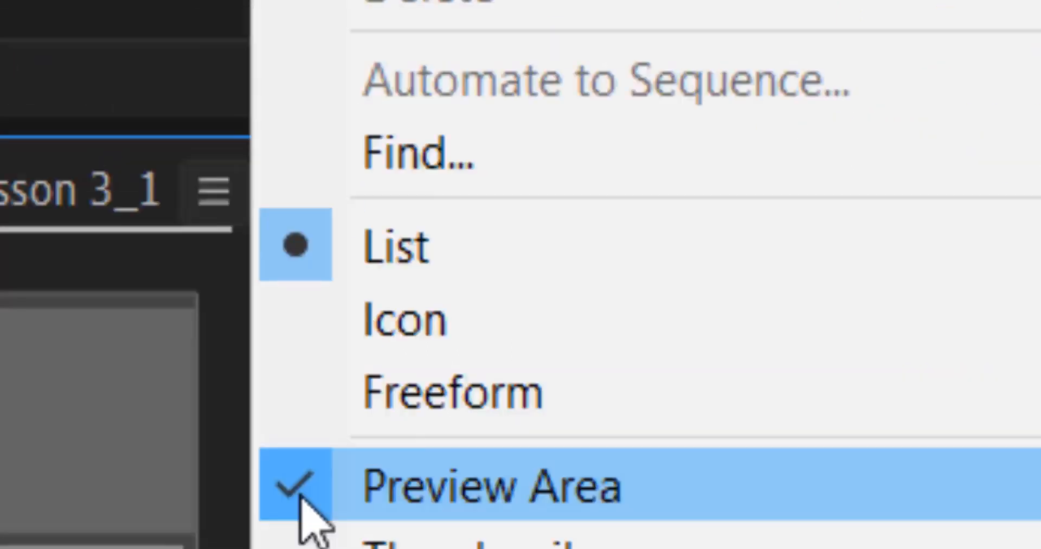
click(98, 217)
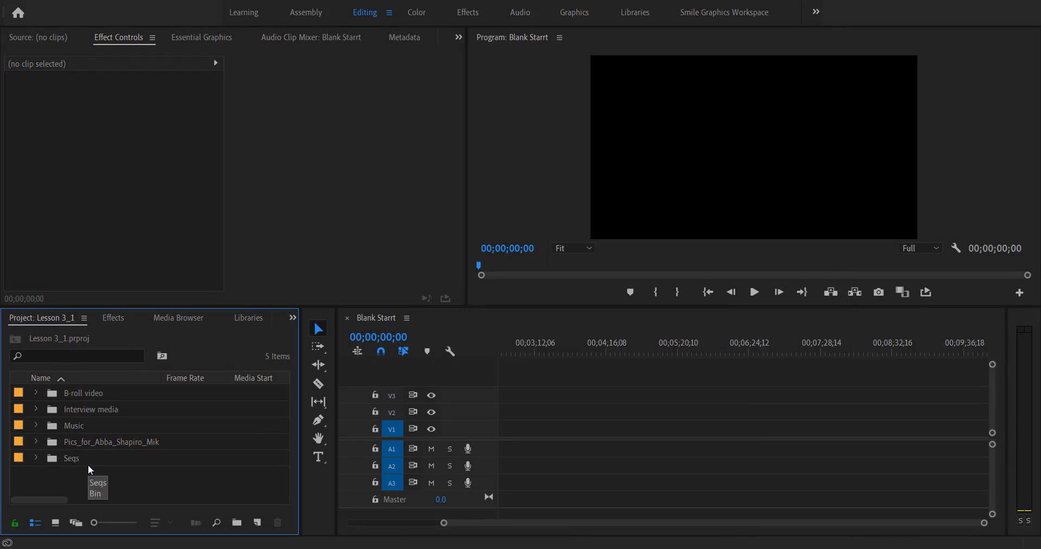
Step: Look into the Seqs bin and examine the timelapse and underwater clips in the B-roll video bin, collapsing each bin again
click(36, 457)
click(36, 458)
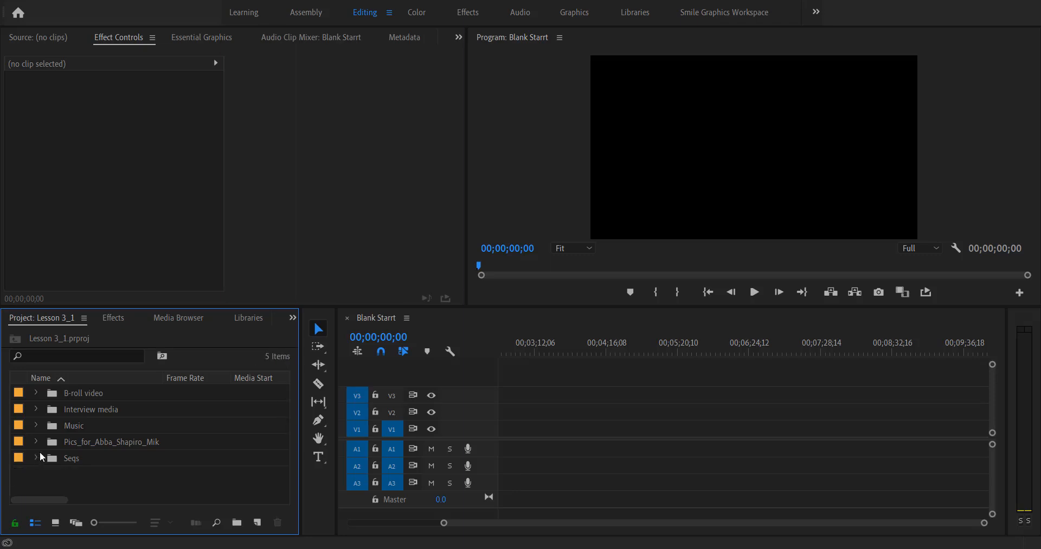
click(37, 392)
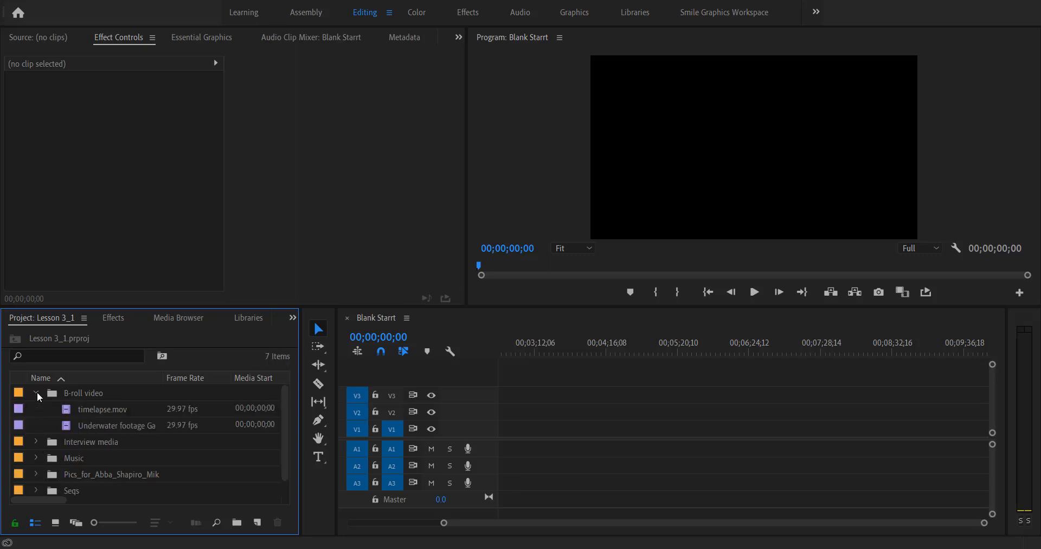
click(103, 408)
click(97, 426)
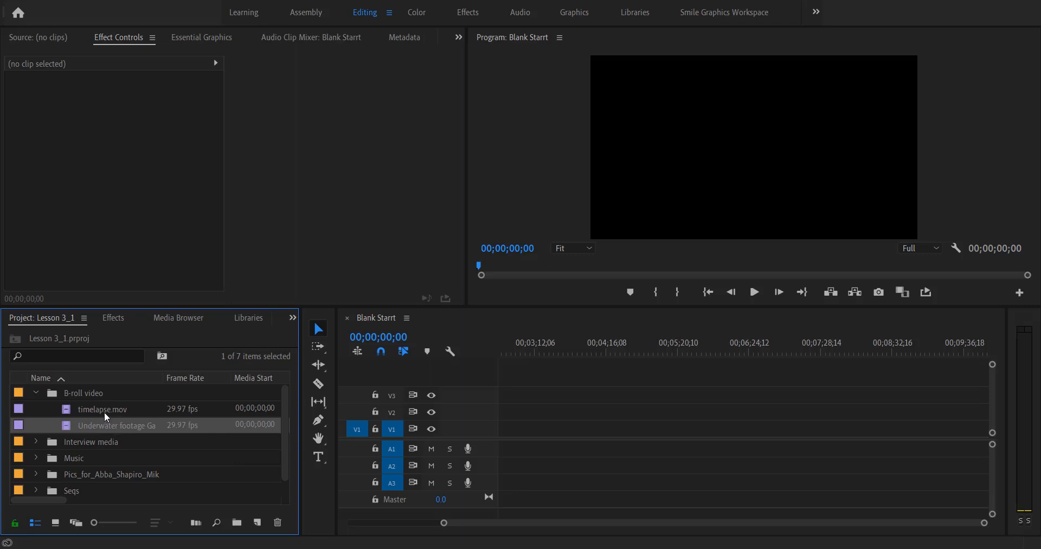
click(104, 413)
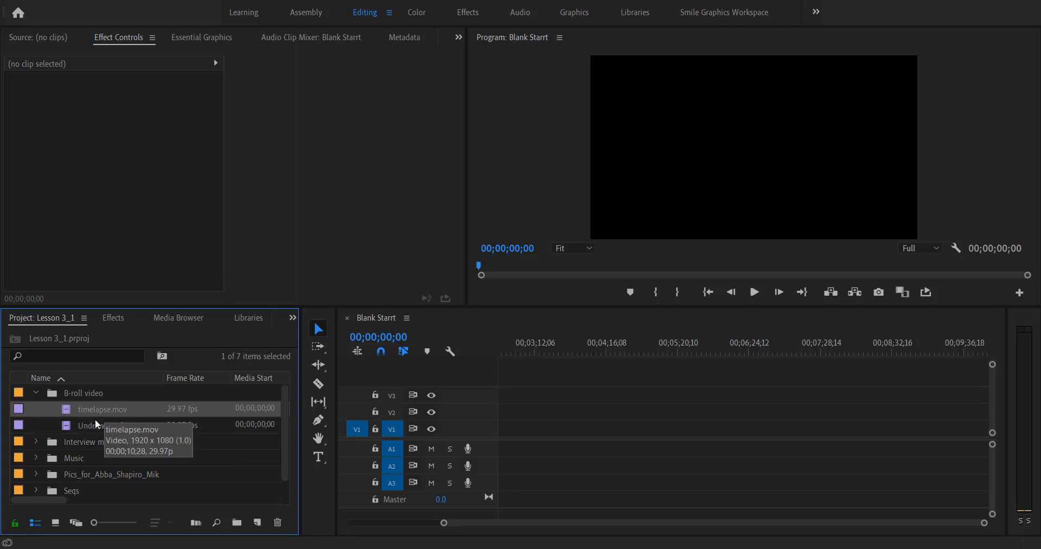
click(93, 425)
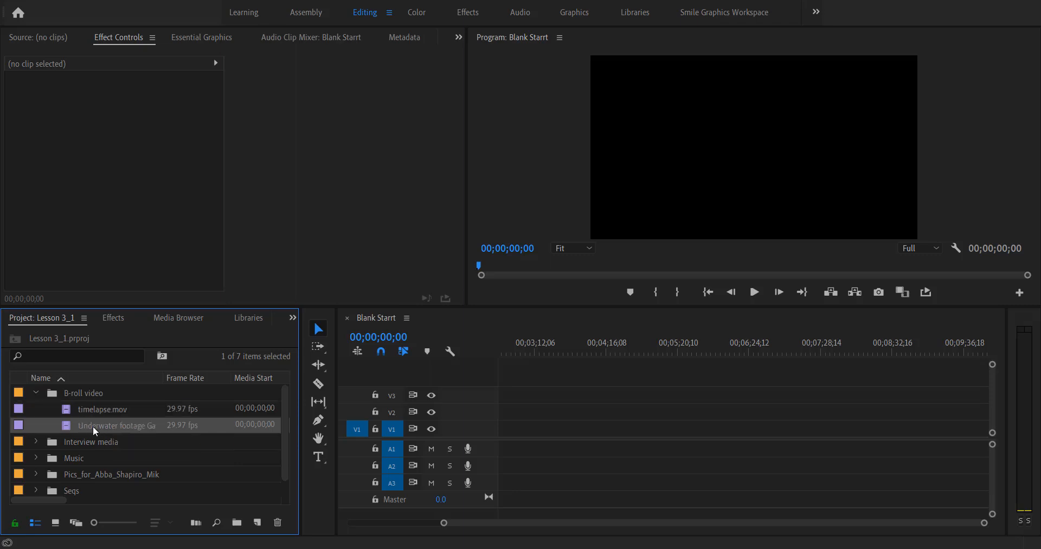
click(35, 393)
Step: Examine the camera clips in the Interview media bin and the track in the Music bin, collapsing both bins again
click(36, 409)
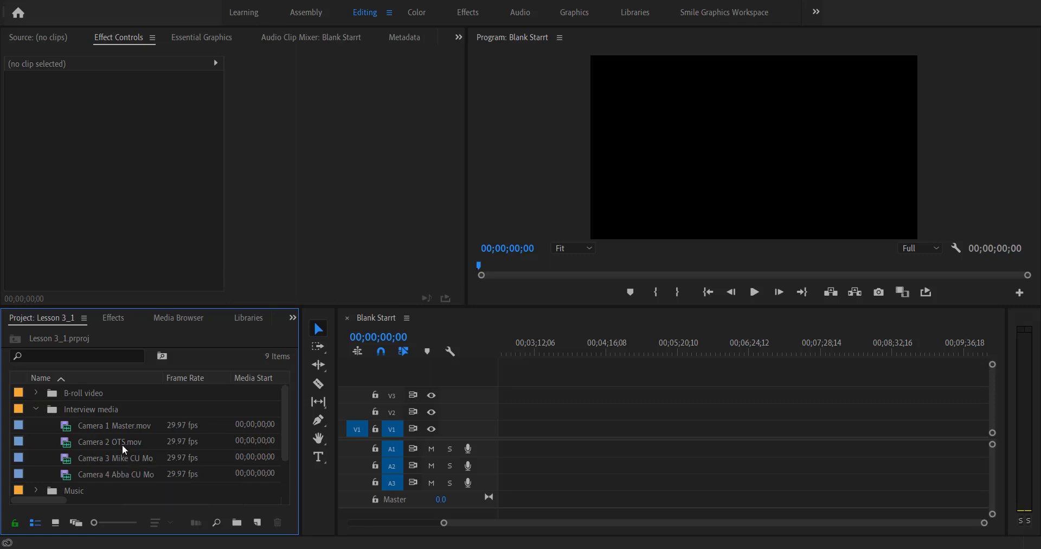
click(112, 424)
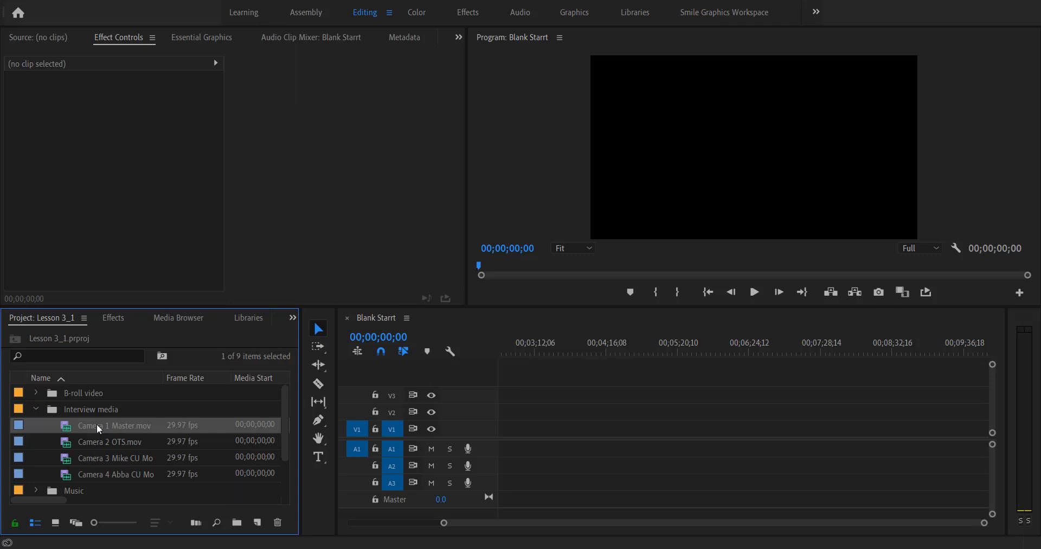
click(96, 424)
click(36, 408)
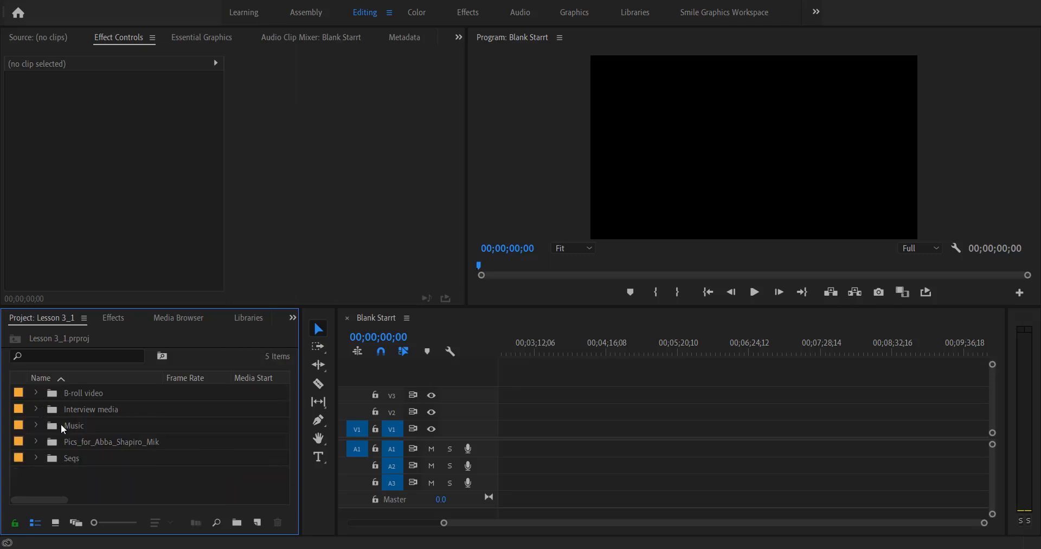
click(35, 426)
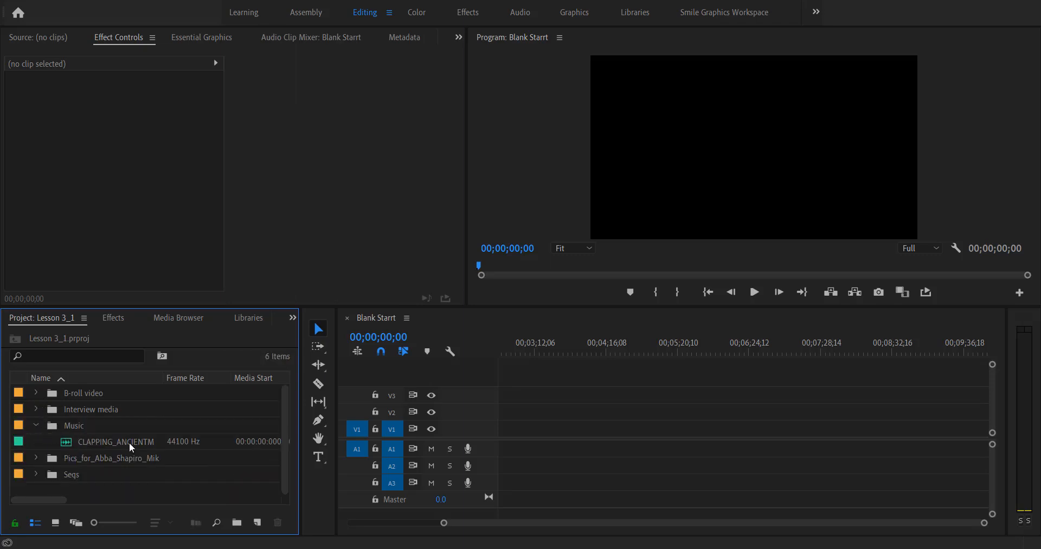
click(36, 424)
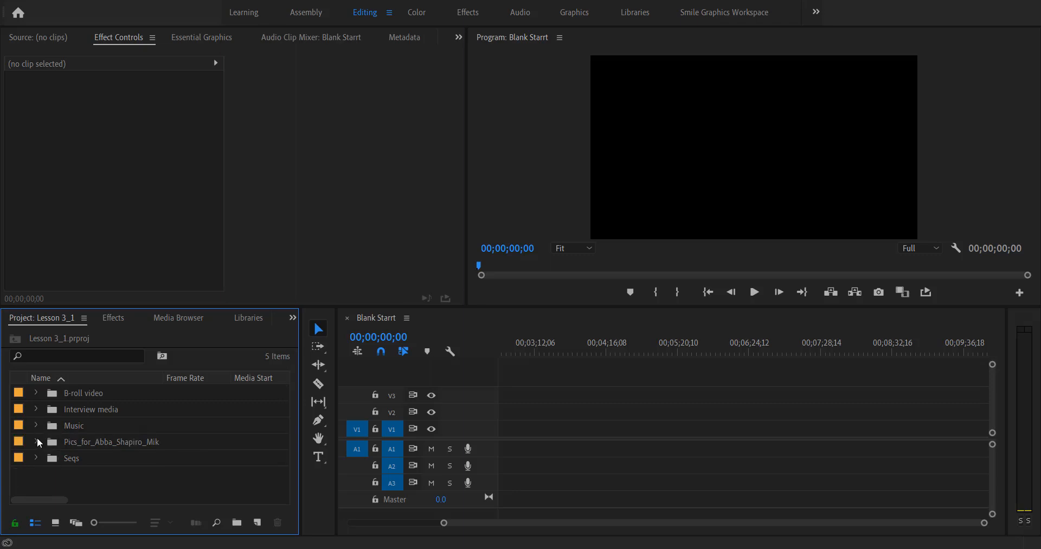
Step: Preview the stills hagen_131105_0624-Edit.jpg, hagen_131110_0074.jpg and hagen_131112_0183-Edit.jpg from the pictures bin in the Source Monitor
click(36, 440)
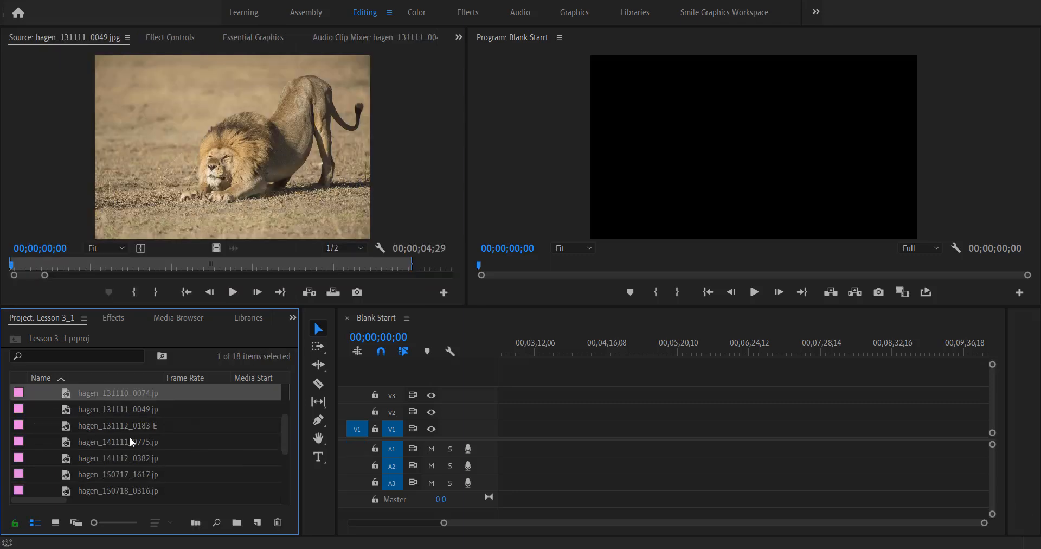
scroll(129, 437, up, 2)
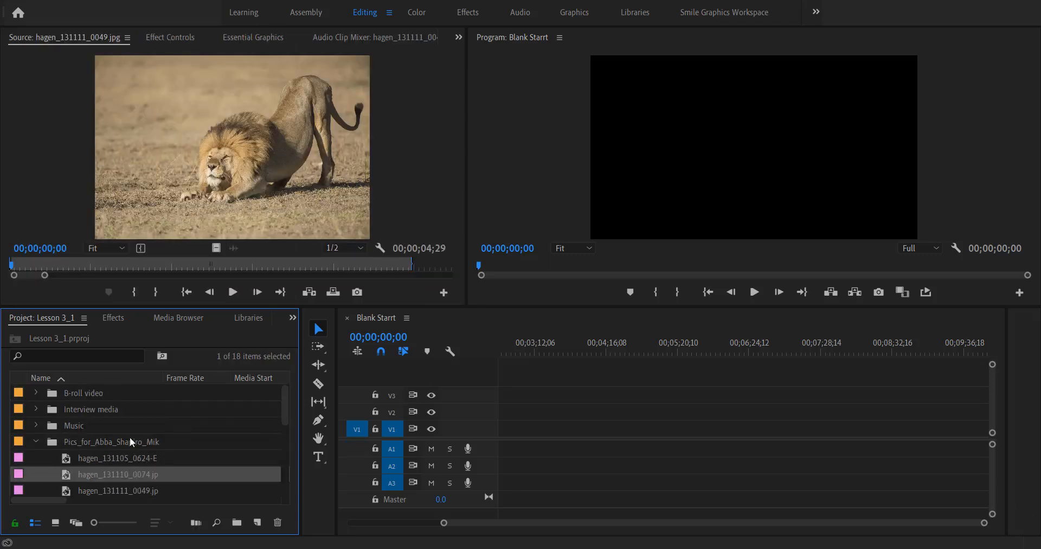
click(129, 459)
double_click(129, 459)
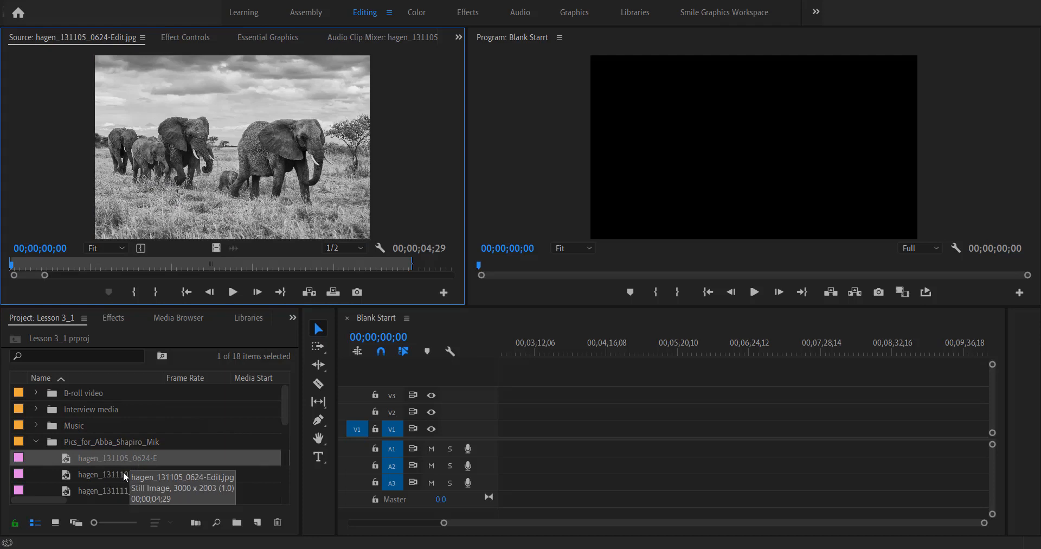
click(108, 477)
click(108, 478)
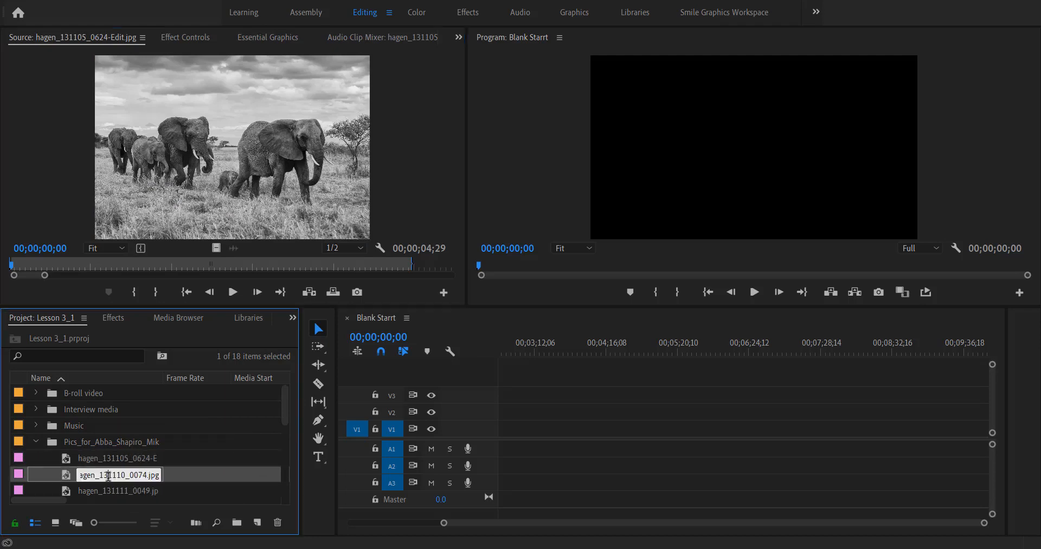
double_click(173, 472)
scroll(169, 471, down, 2)
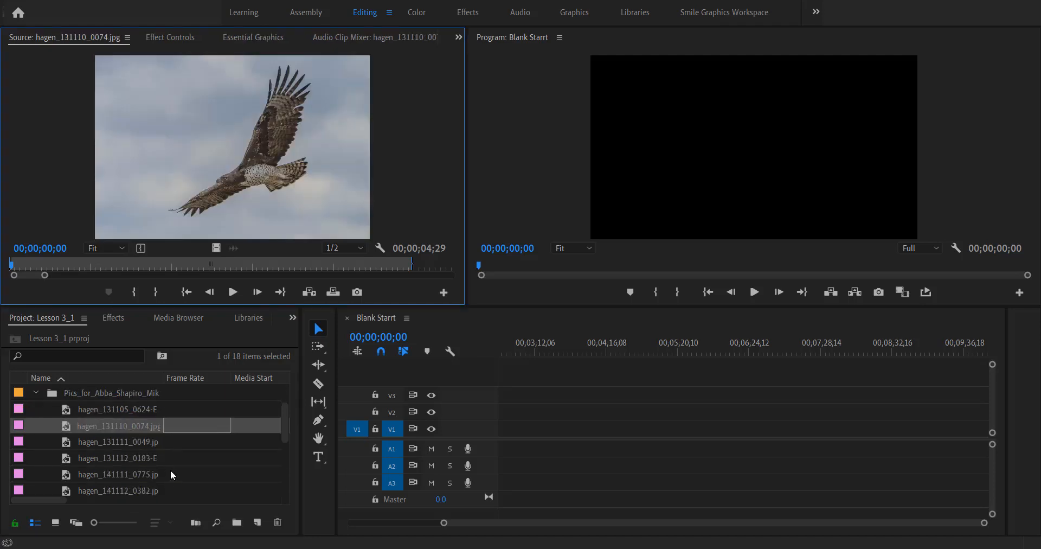
double_click(170, 471)
double_click(177, 457)
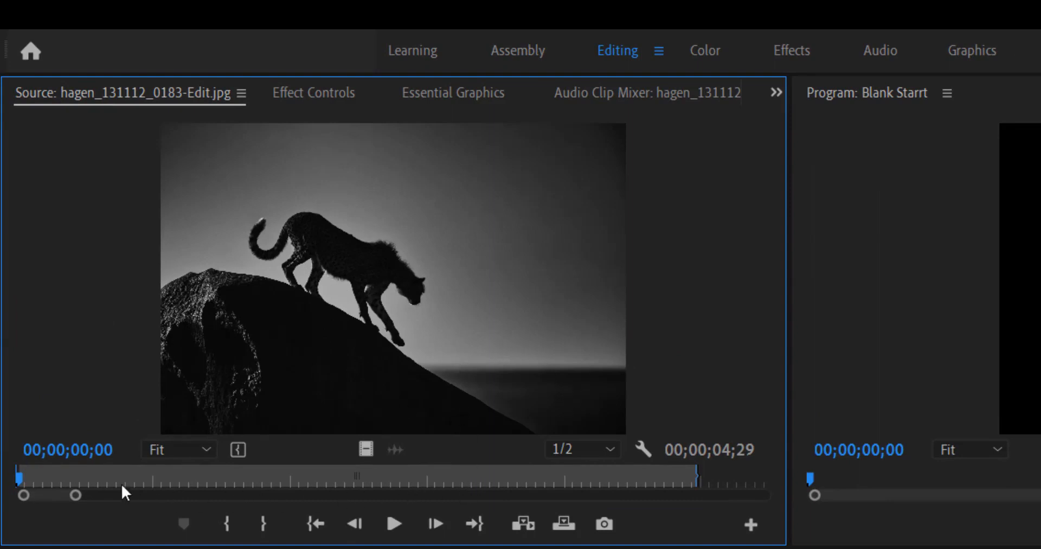
mouse_move(21, 480)
mouse_down()
mouse_move(136, 485)
mouse_move(13, 483)
mouse_up()
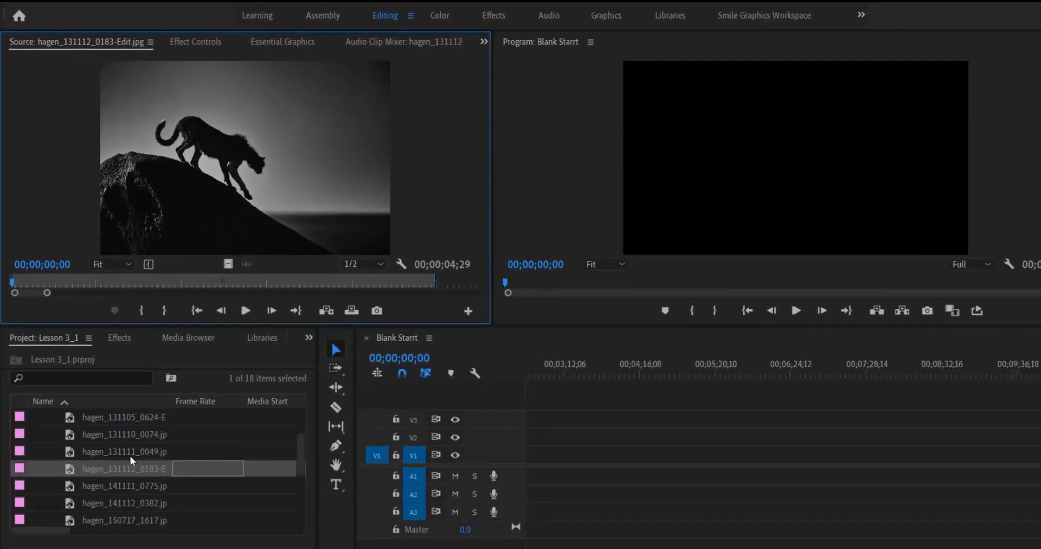
Step: Select the pictures bin and maximize the Lesson 3_1 project list to fill the window
scroll(130, 456, down, 3)
scroll(123, 428, up, 8)
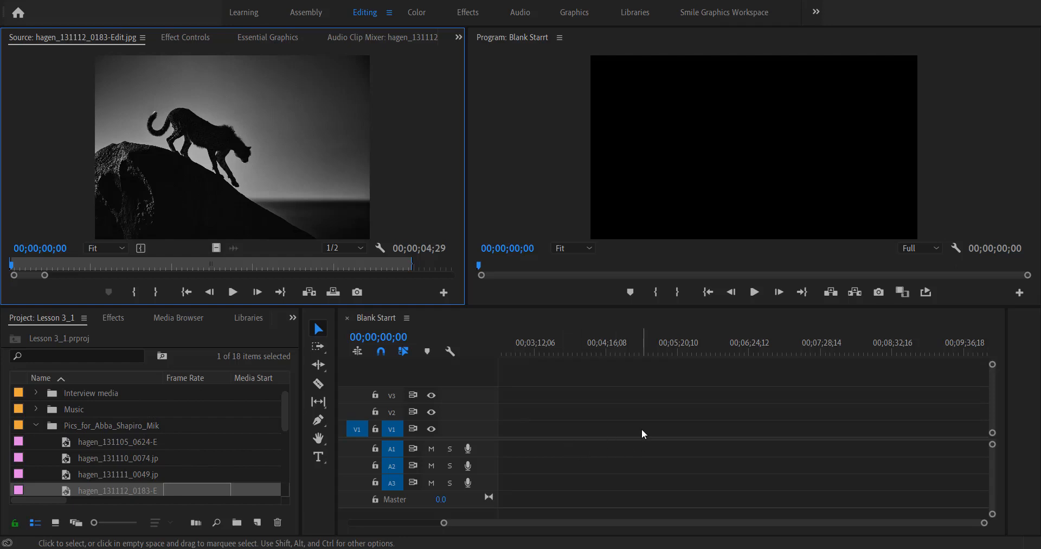
click(147, 421)
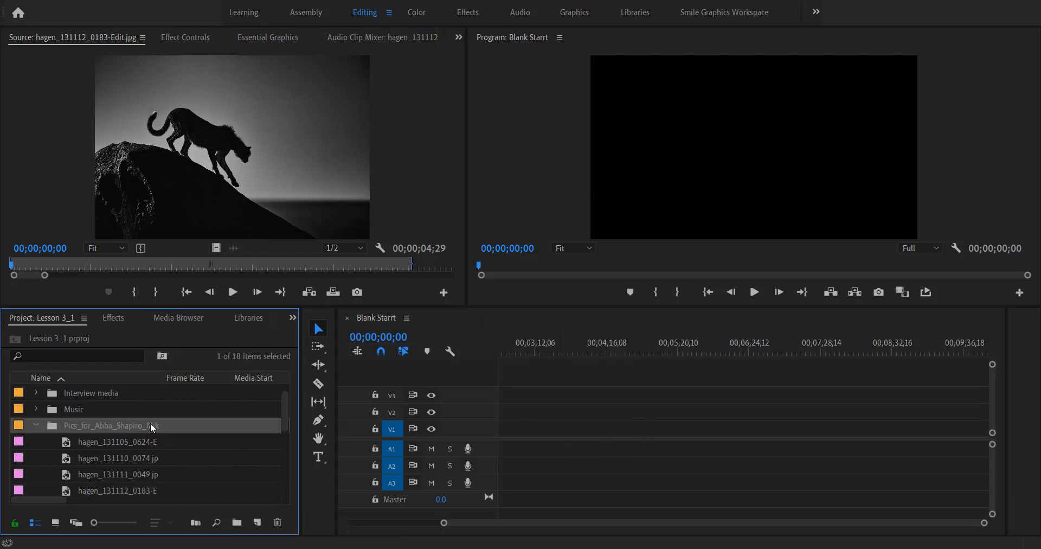
key(grave)
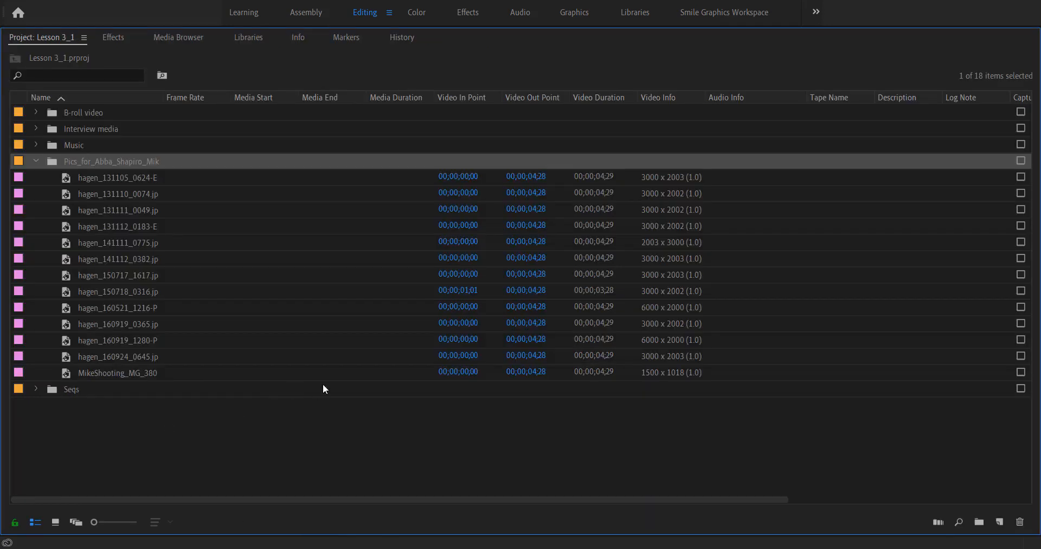
Step: Open the B-roll video bin in its own panel and hide its preview area
double_click(82, 112)
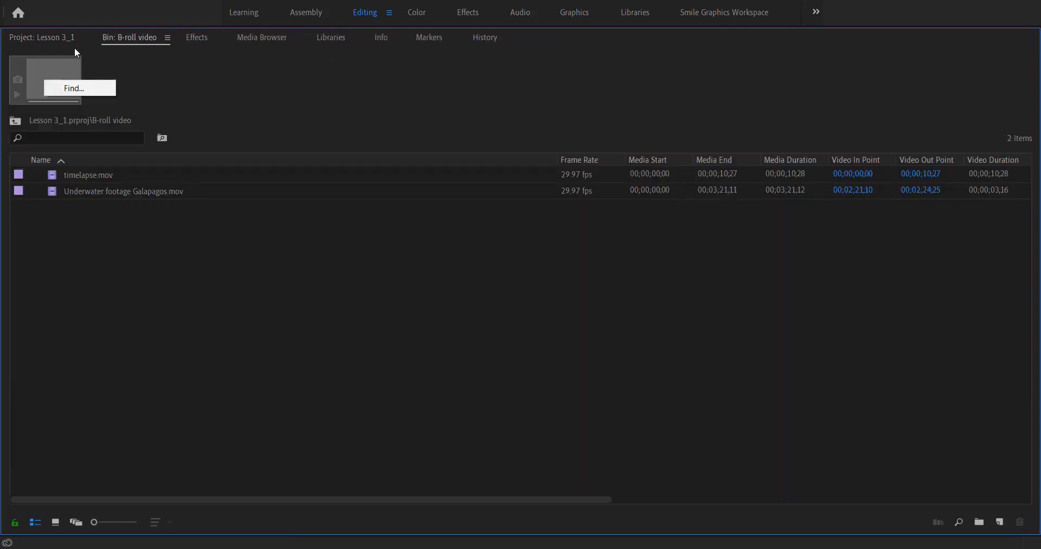
click(168, 38)
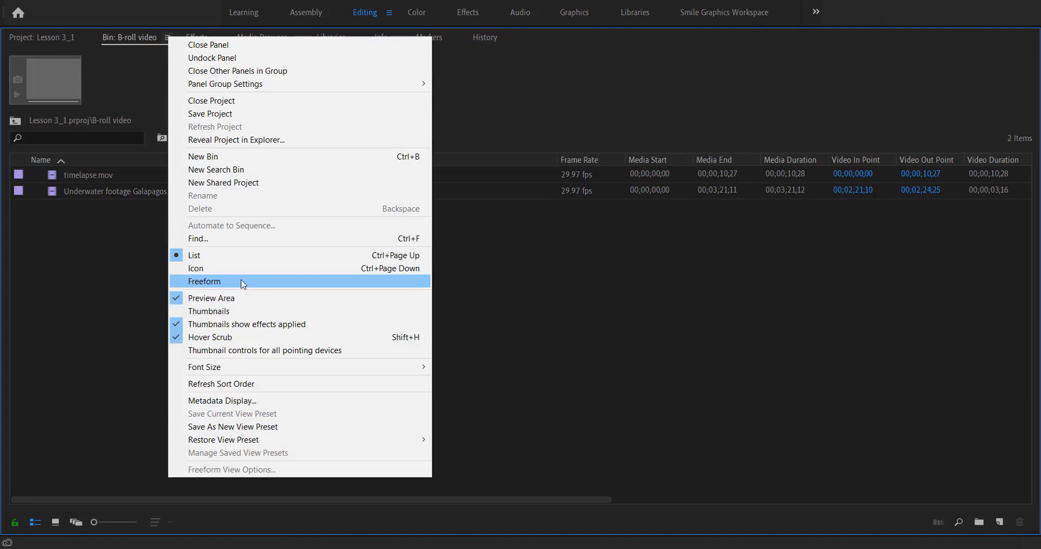
click(197, 299)
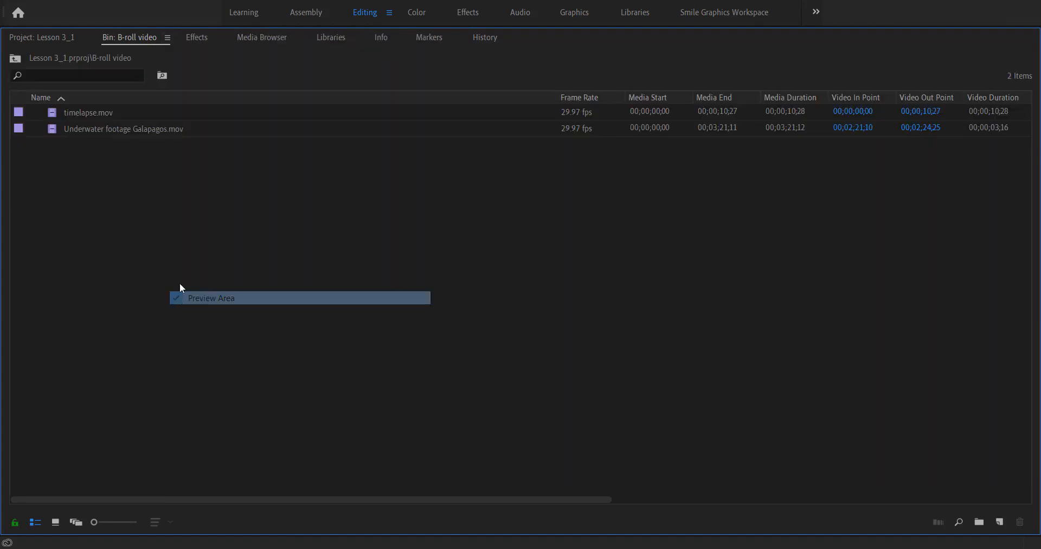
Step: Show the B-roll video clips in icon view and enlarge their thumbnails
key(grave)
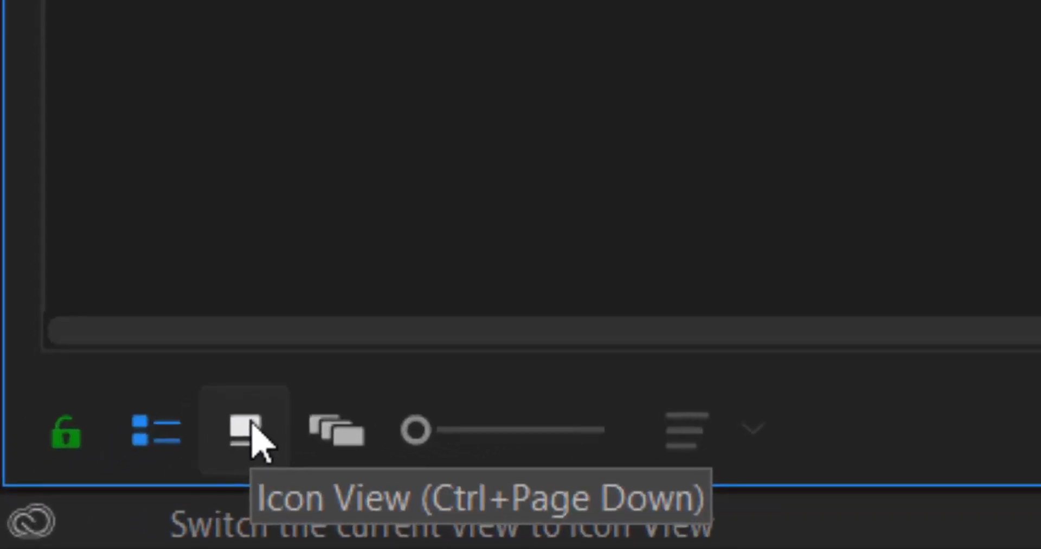
click(251, 428)
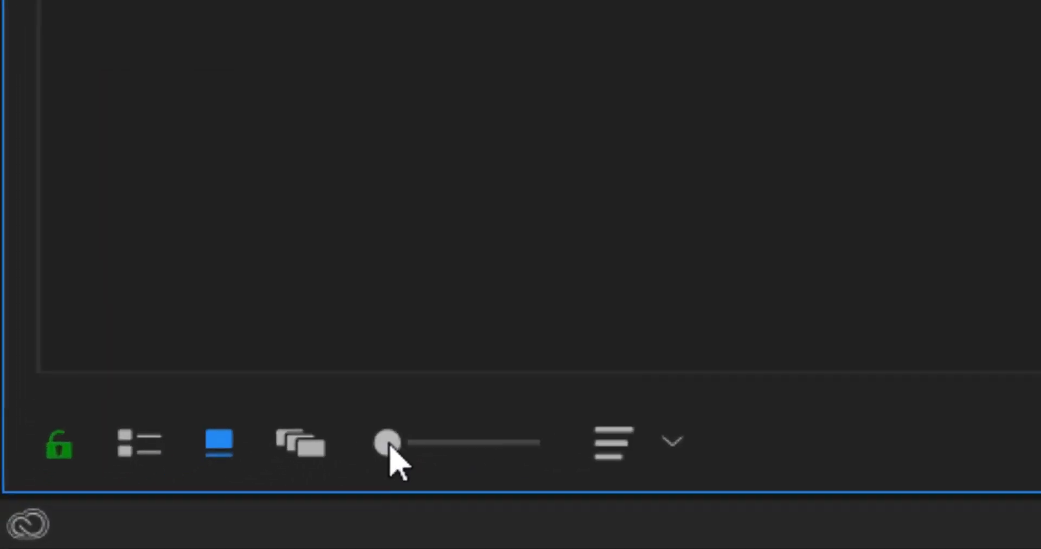
drag(390, 447, 465, 448)
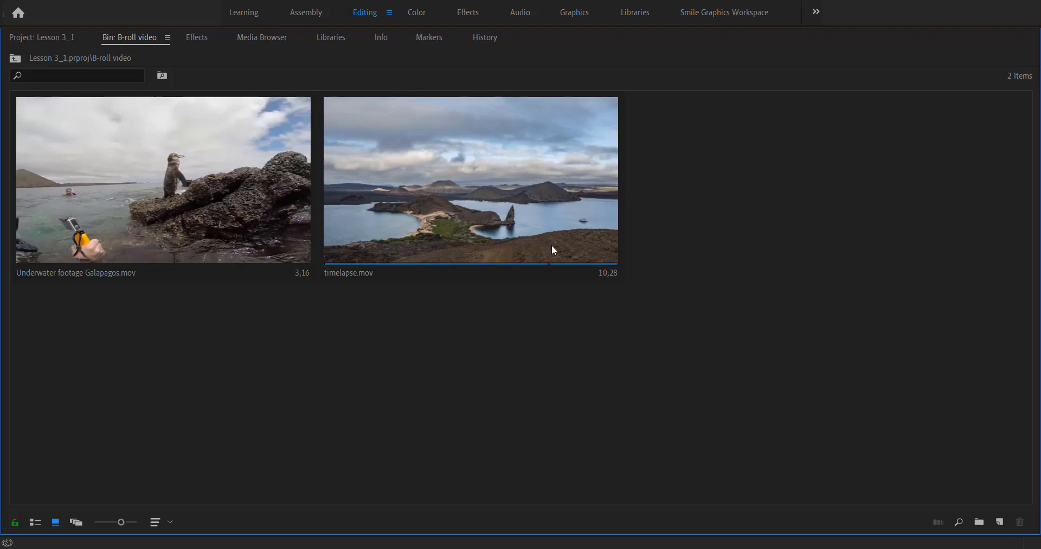
Step: Preview timelapse.mov in the Source Monitor with the normal panel layout and park its playhead at 00;00;02;10
double_click(342, 264)
key(grave)
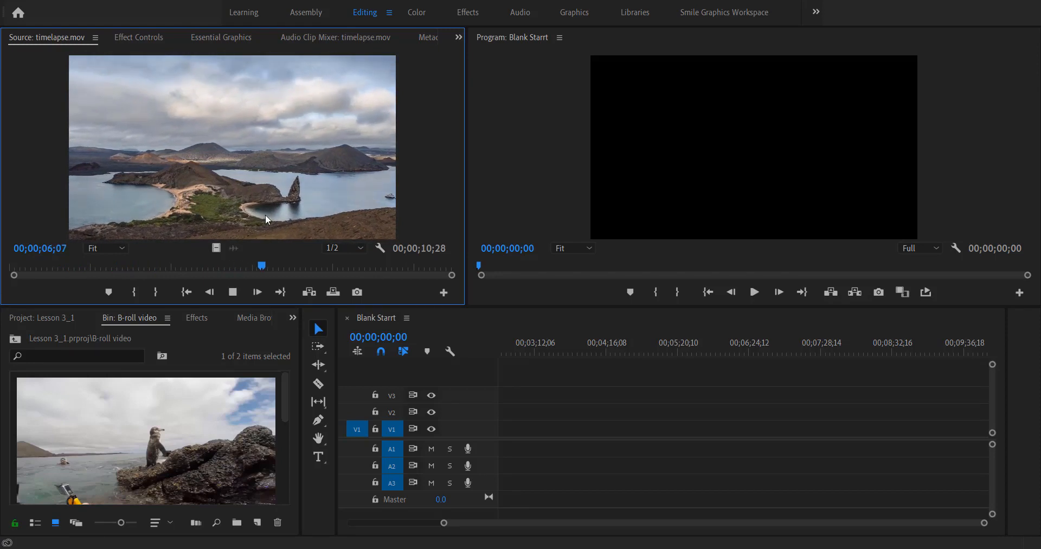
key(space)
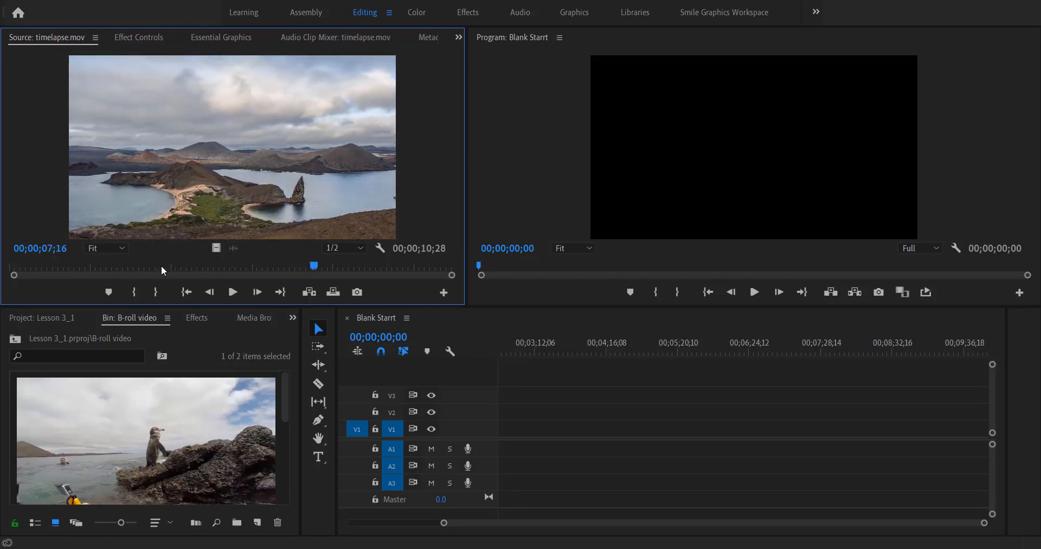
click(104, 267)
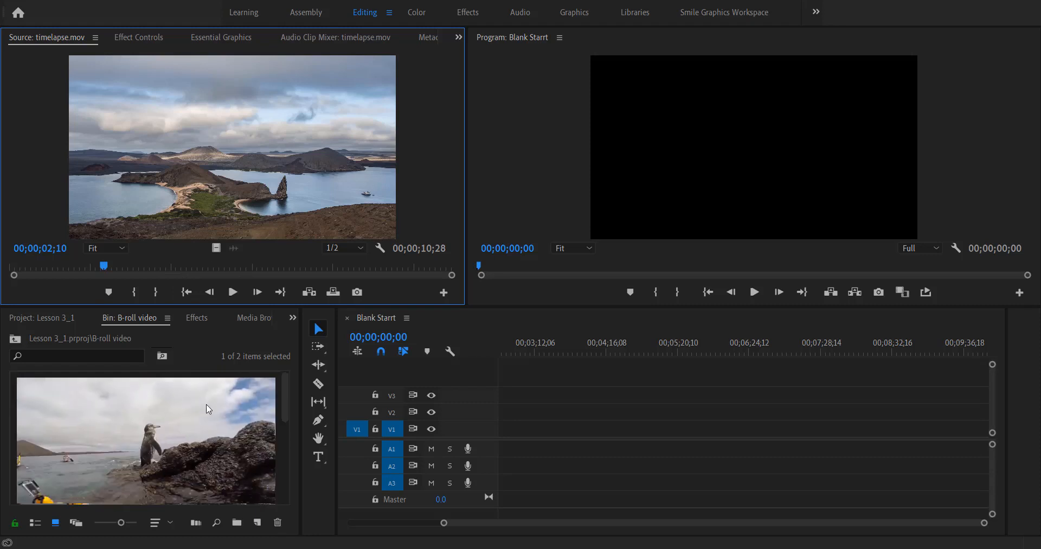
Step: Maximize the B-roll video bin and go up from it to the Lesson 3_1 project's top level
click(161, 433)
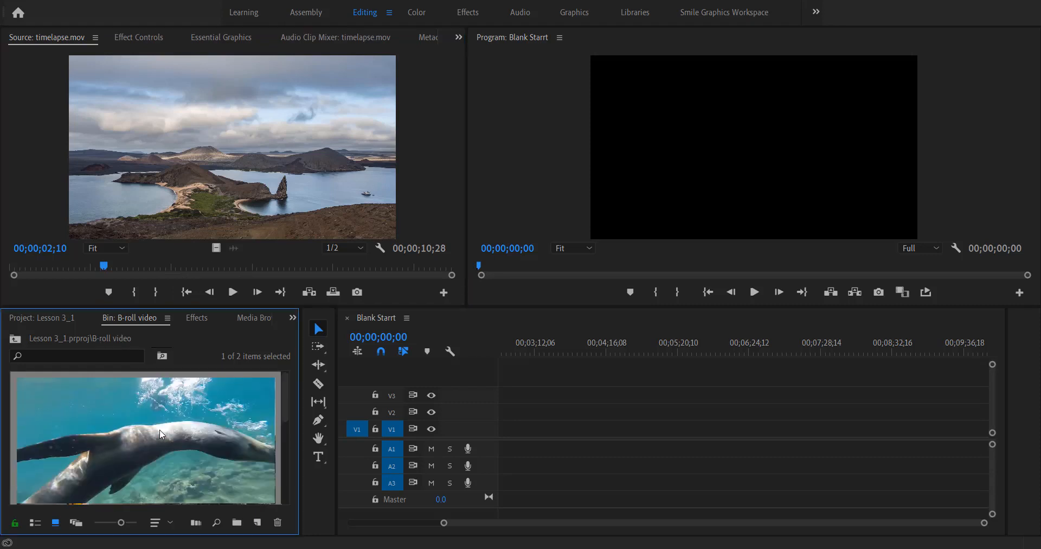
key(grave)
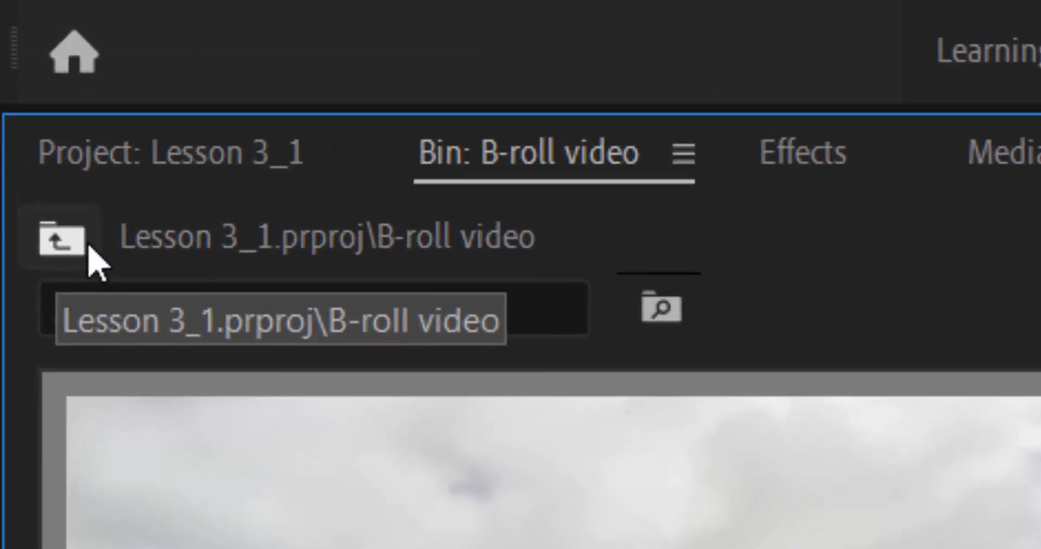
click(86, 247)
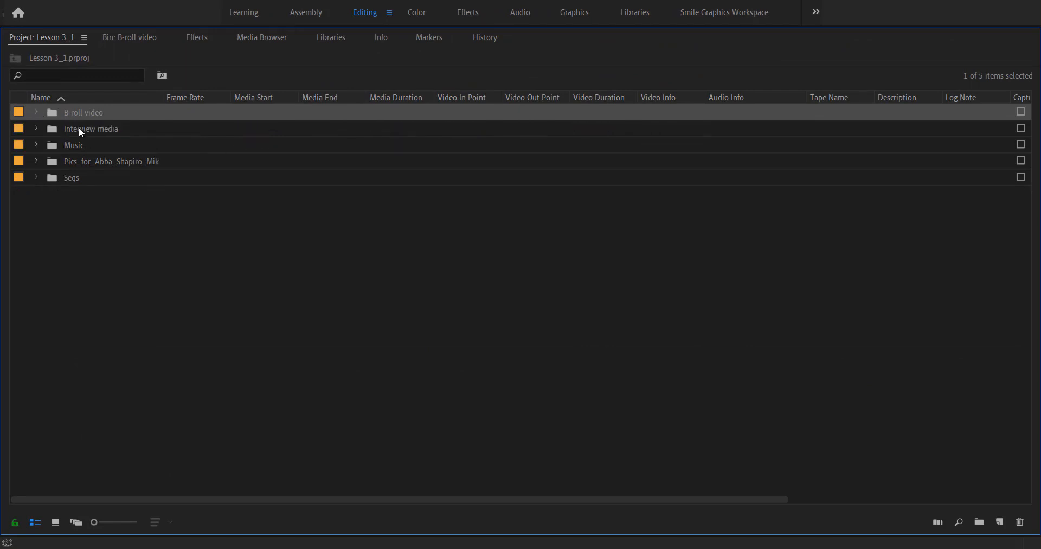
Step: Display the project's bins in icon view and open the Interview media bin in its own panel
click(72, 129)
click(35, 129)
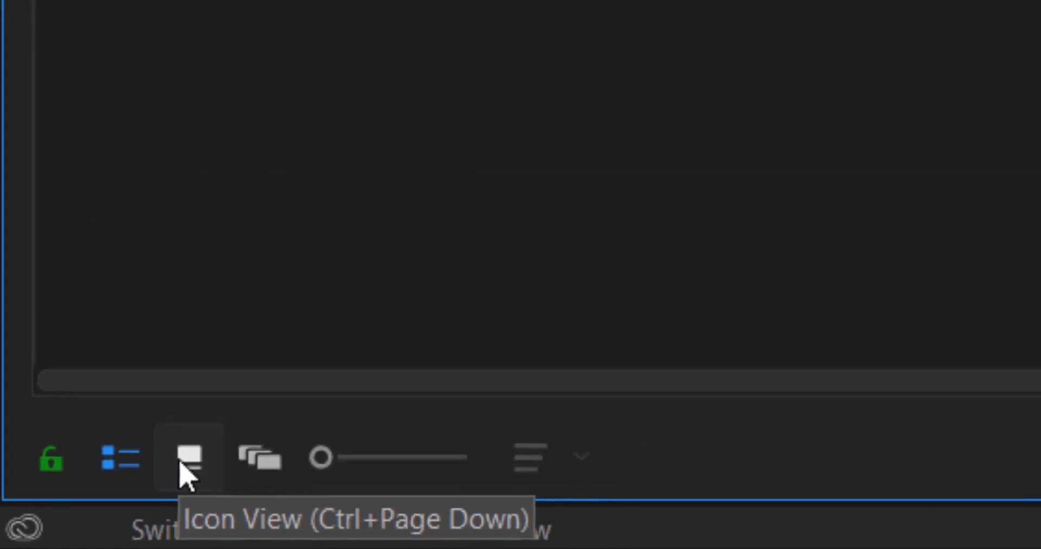
click(188, 458)
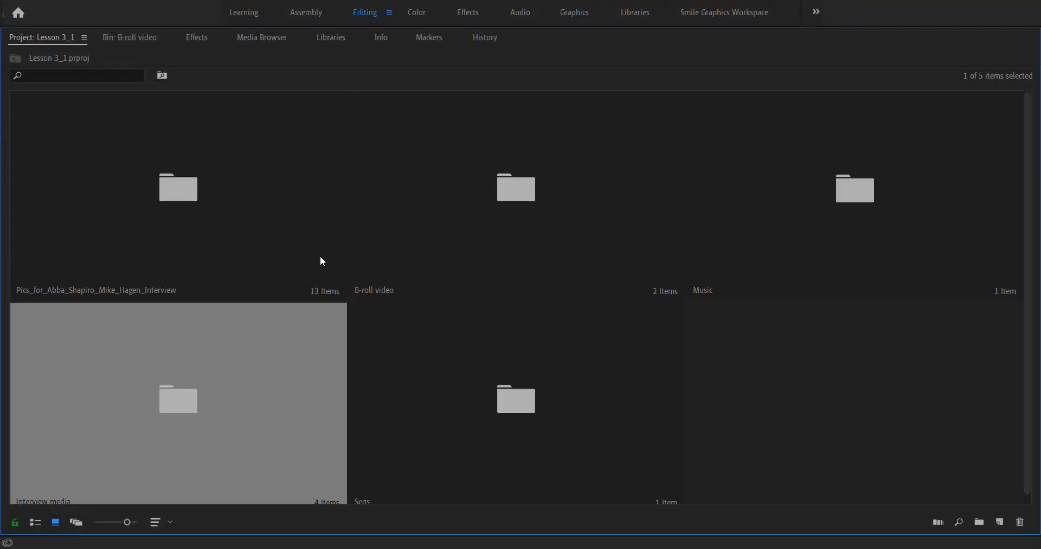
scroll(268, 353, down, 1)
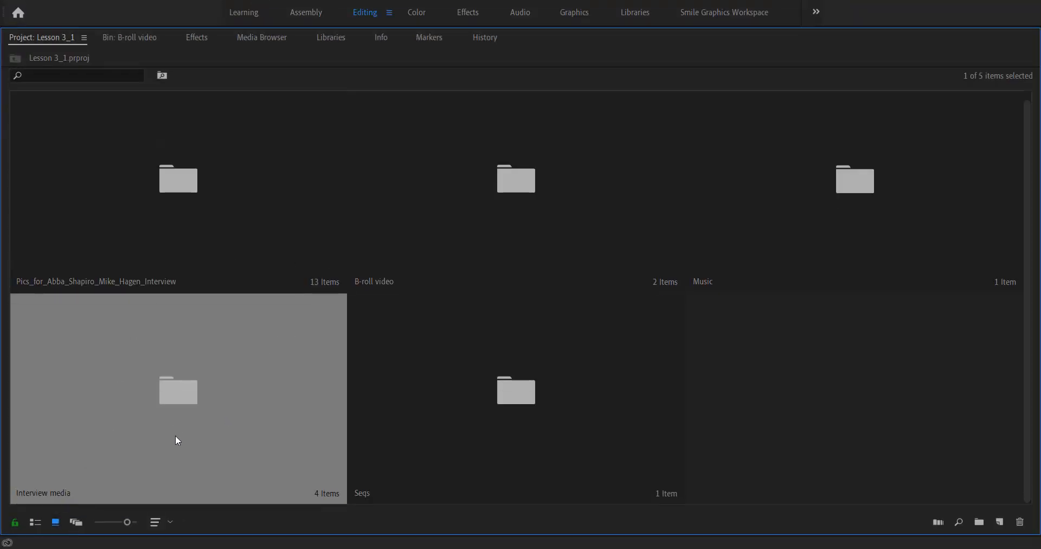
double_click(189, 442)
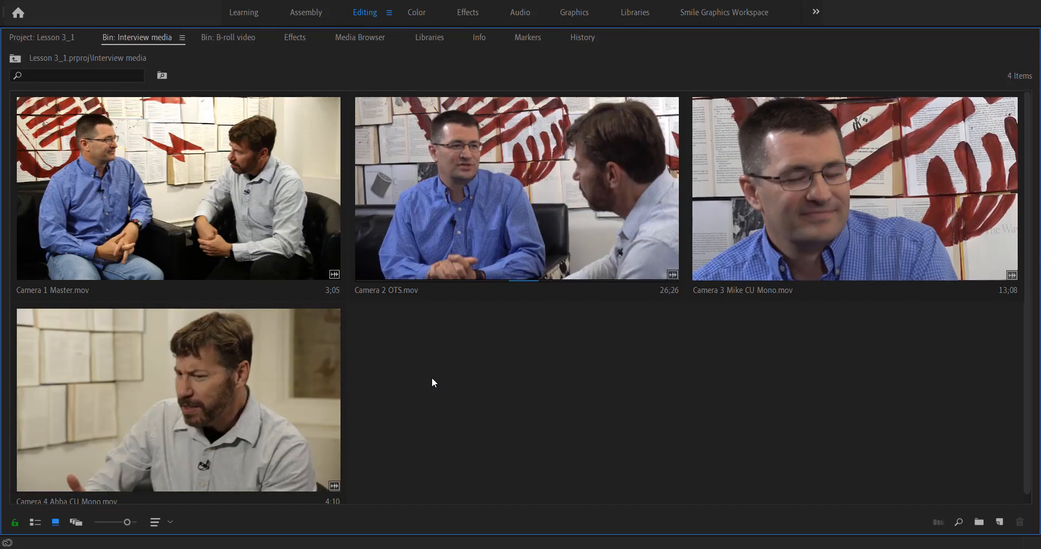
Step: Restore the normal panel layout and return to the Lesson 3_1 project list with the Interview media bin expanded
key(grave)
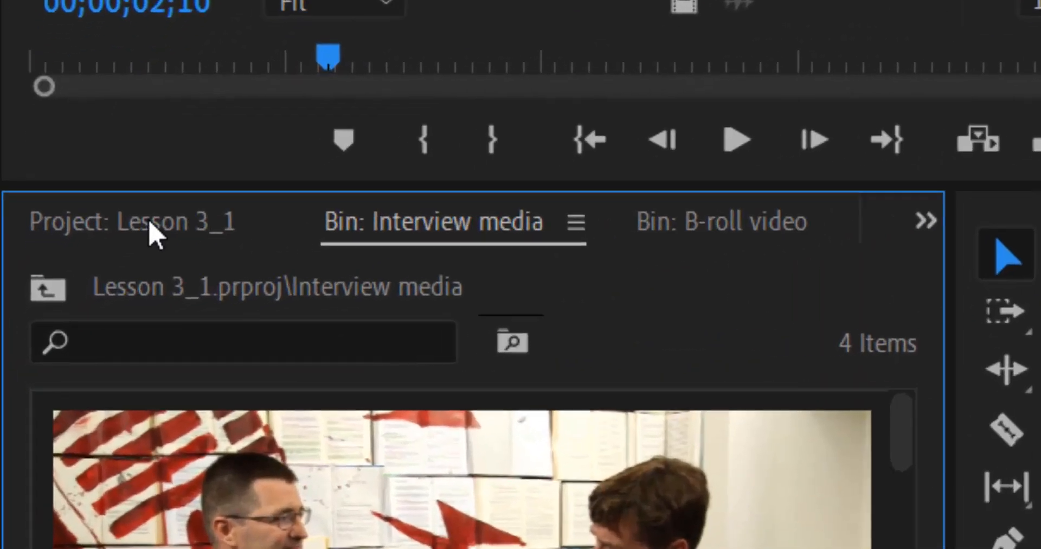
click(154, 231)
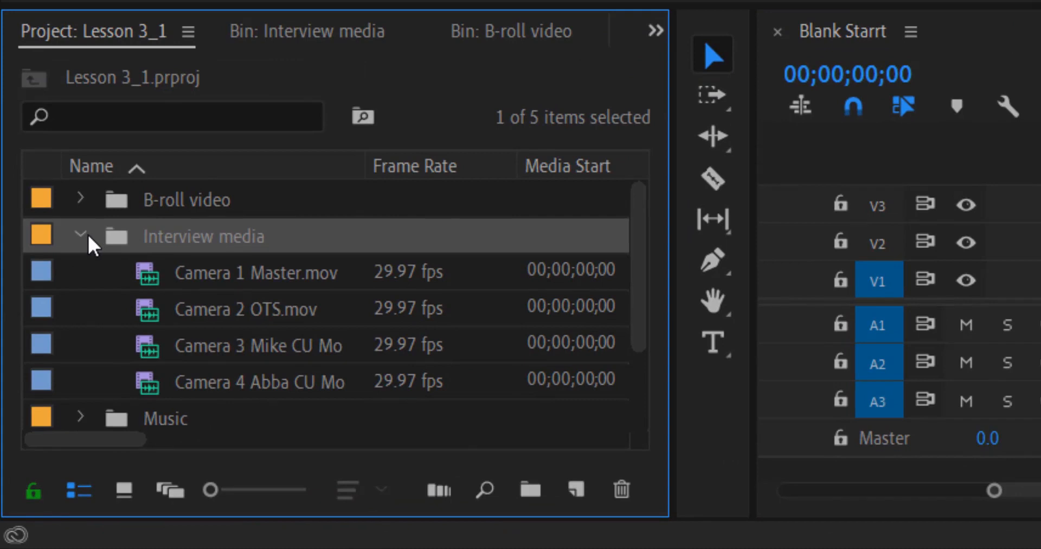
click(81, 234)
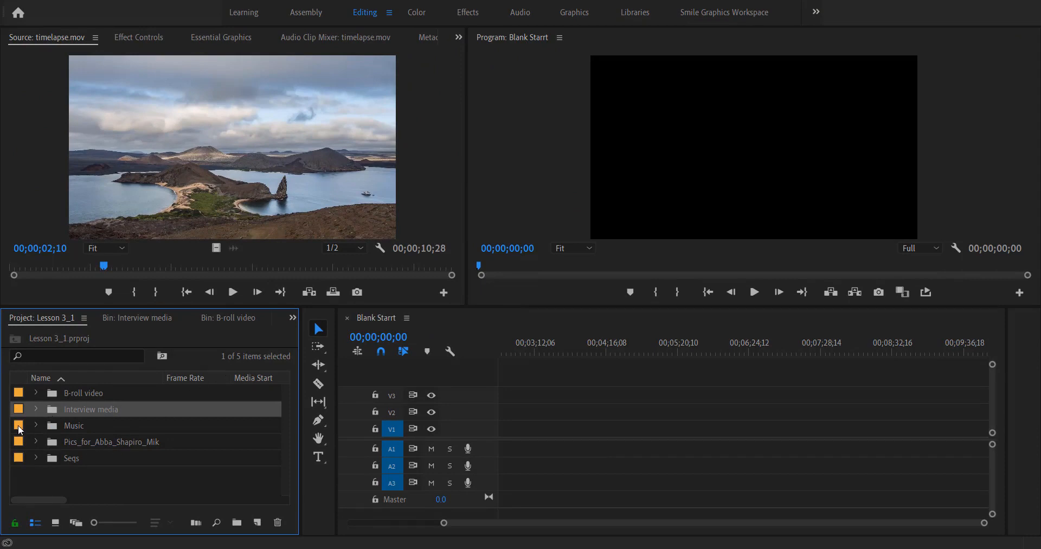
click(36, 410)
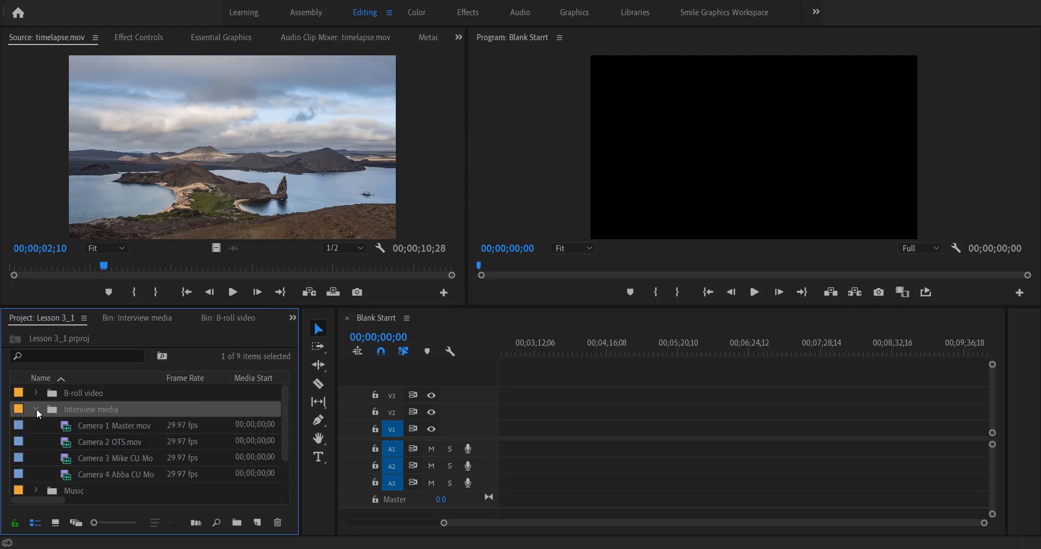
Step: Place Camera 1 Master.mov at the start of the Blank Starrt sequence on tracks V1 and A1
click(92, 429)
drag(88, 429, 508, 447)
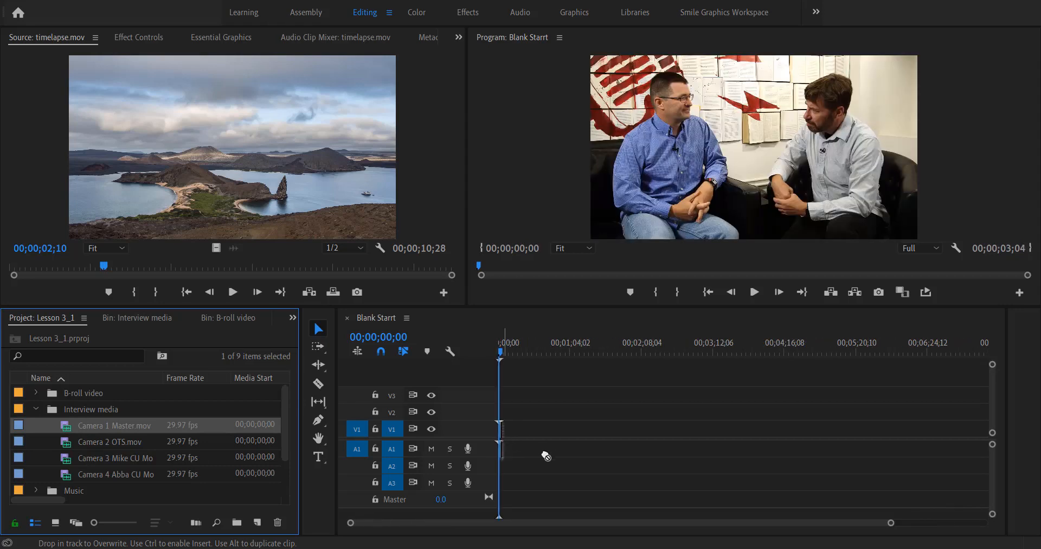
scroll(517, 463, up, 3)
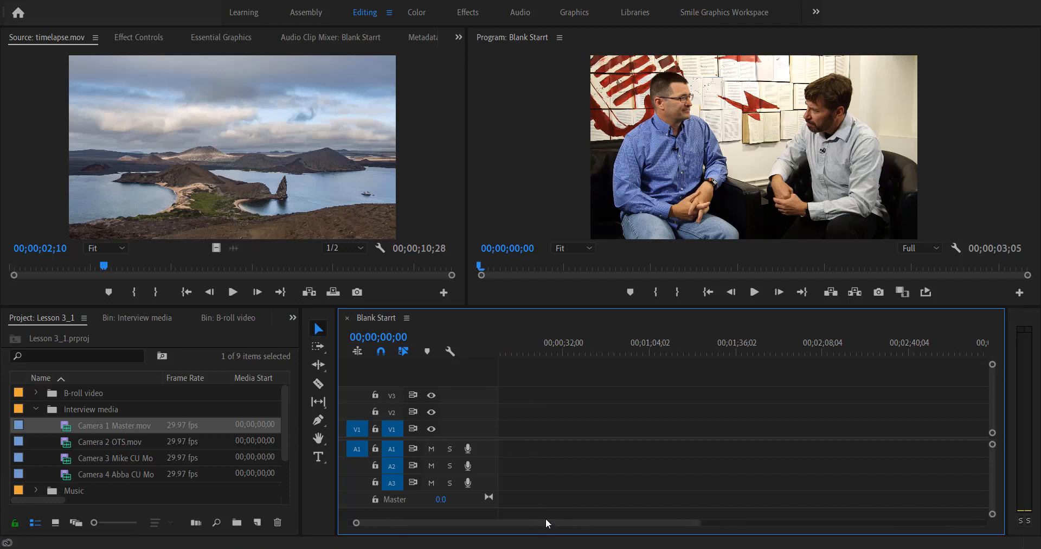
drag(546, 523, 473, 523)
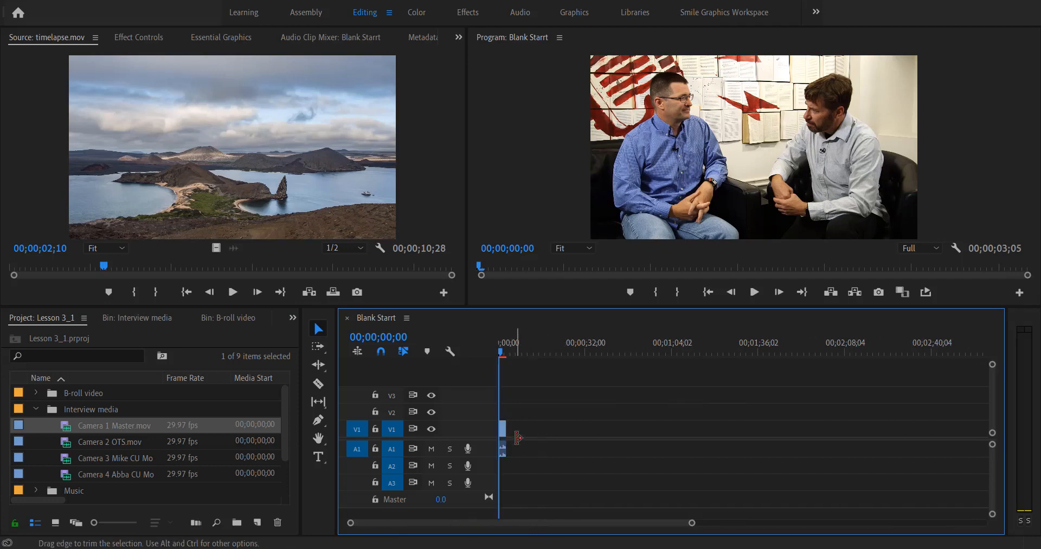
scroll(516, 440, up, 3)
drag(516, 523, 421, 524)
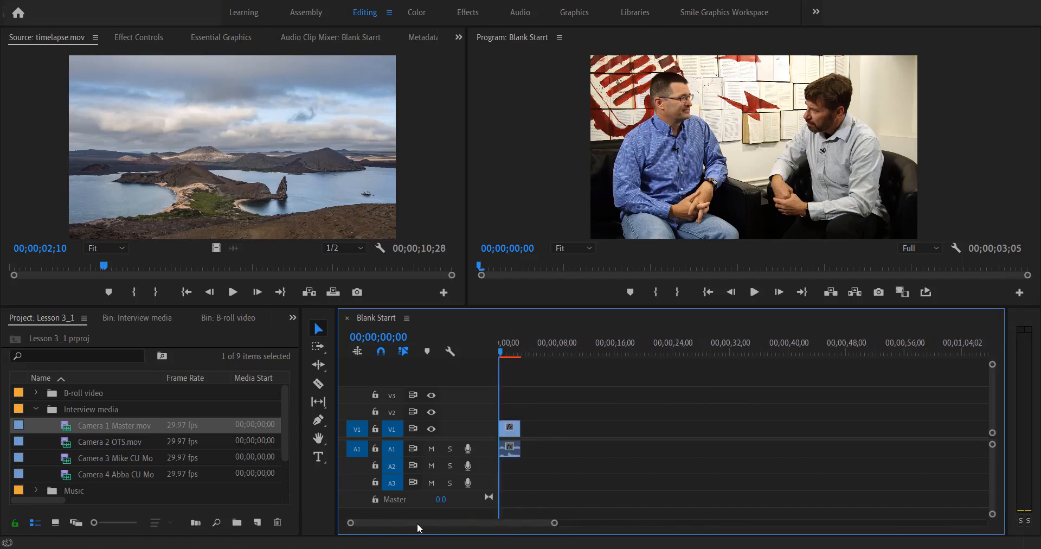
drag(508, 350, 487, 351)
Step: Enlarge the Video 1 track's height in the timeline and shrink it back to the compact height
scroll(487, 433, up, 4)
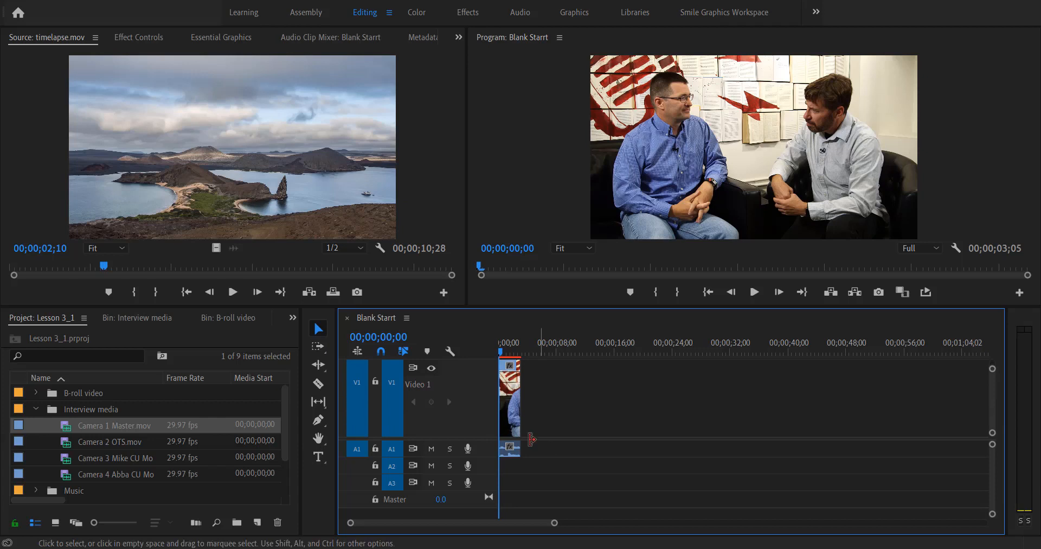
scroll(451, 417, down, 3)
scroll(454, 419, down, 2)
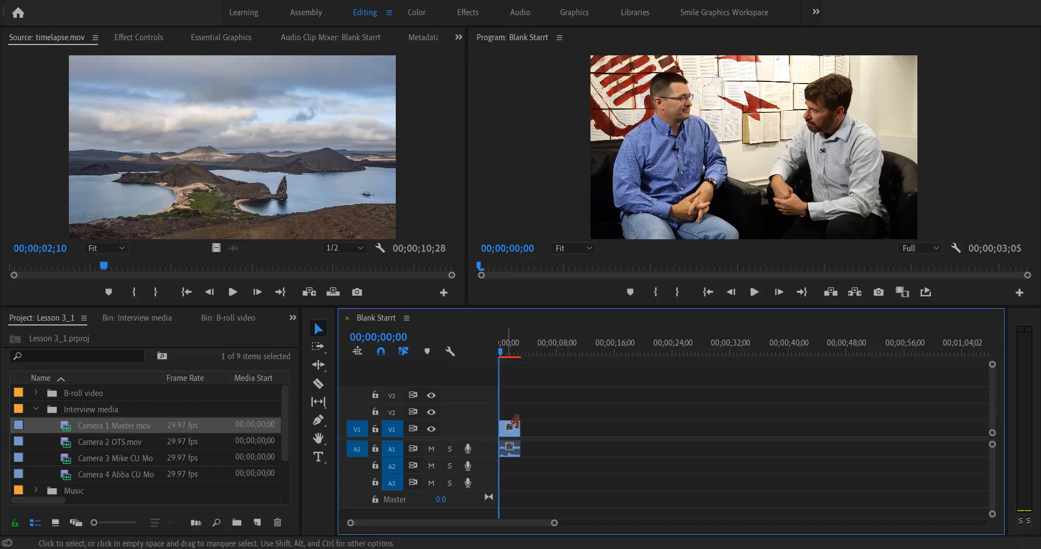
Step: Add Camera 2 OTS.mov to V1 and A1 a short gap after the first clip, with the Camera 3 close-up directly behind it
click(121, 447)
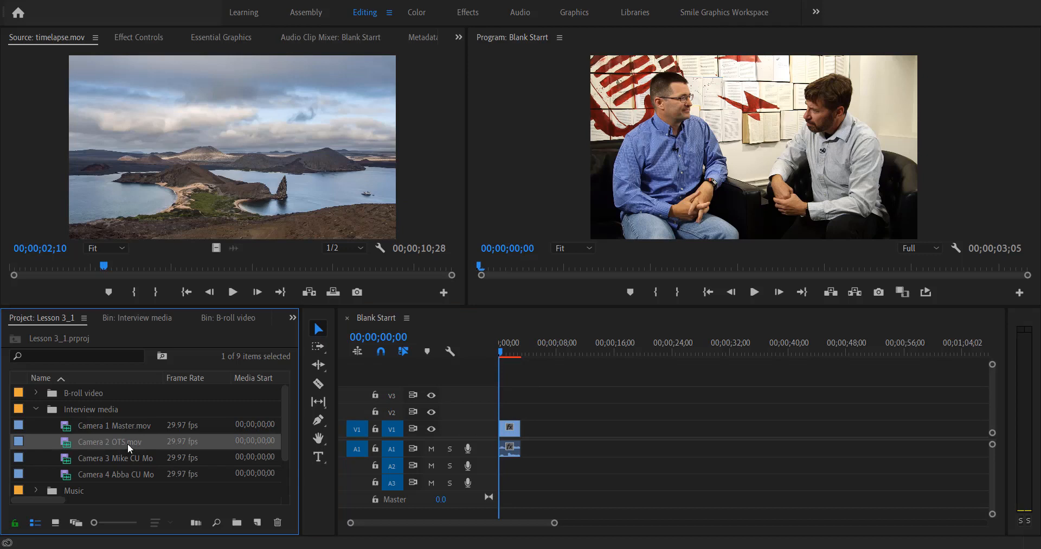
drag(114, 445, 233, 447)
drag(440, 446, 534, 448)
click(93, 460)
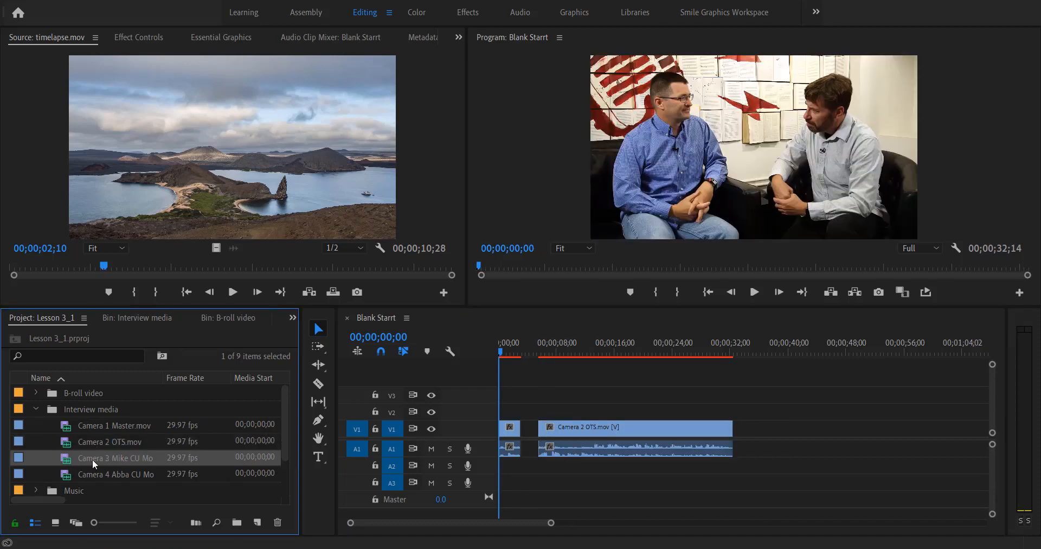
drag(91, 462, 735, 450)
Step: Load Camera 1 Master.mov in the Source Monitor and play it from near 00;00;13;17 with the audio volume raised
double_click(100, 431)
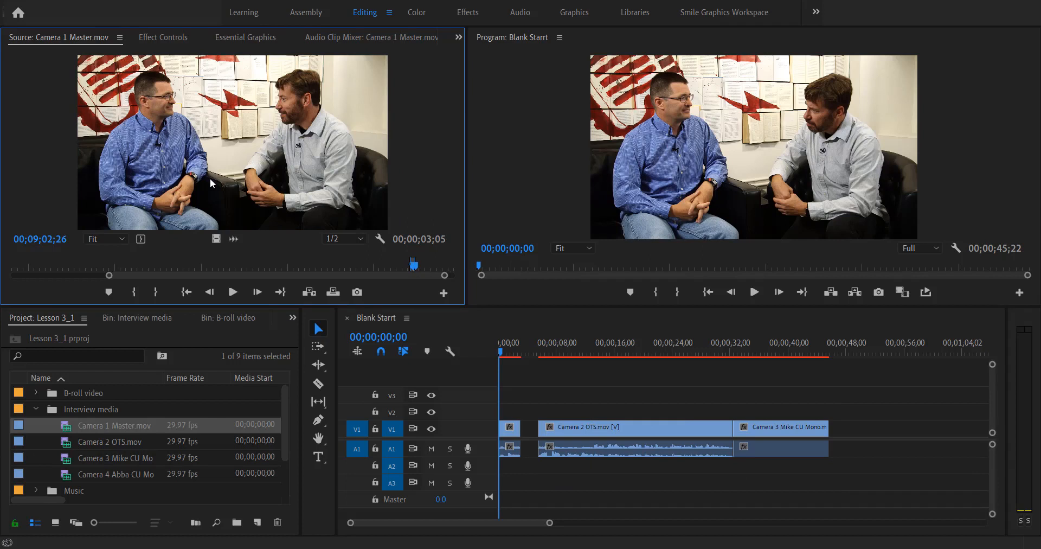
click(104, 275)
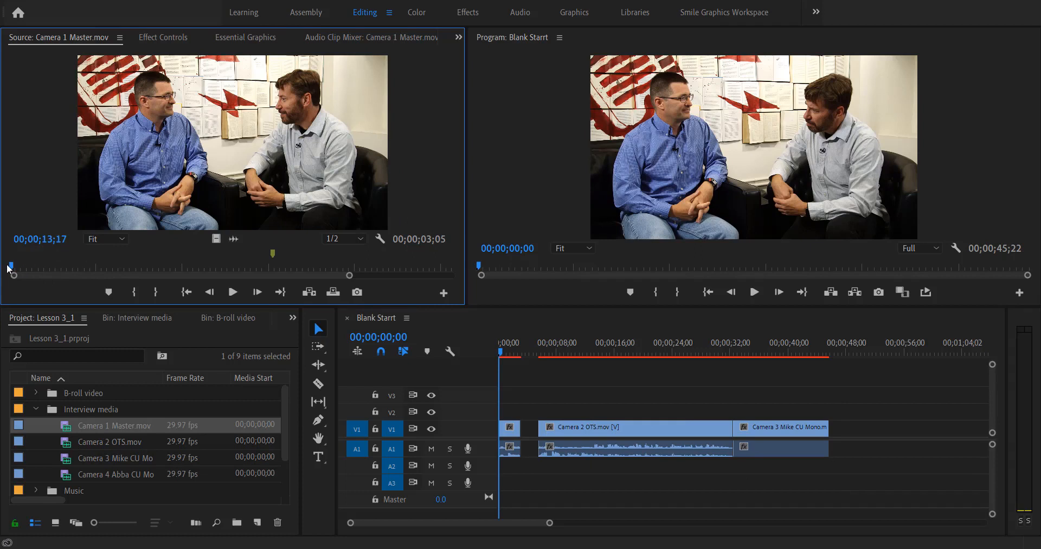
click(35, 266)
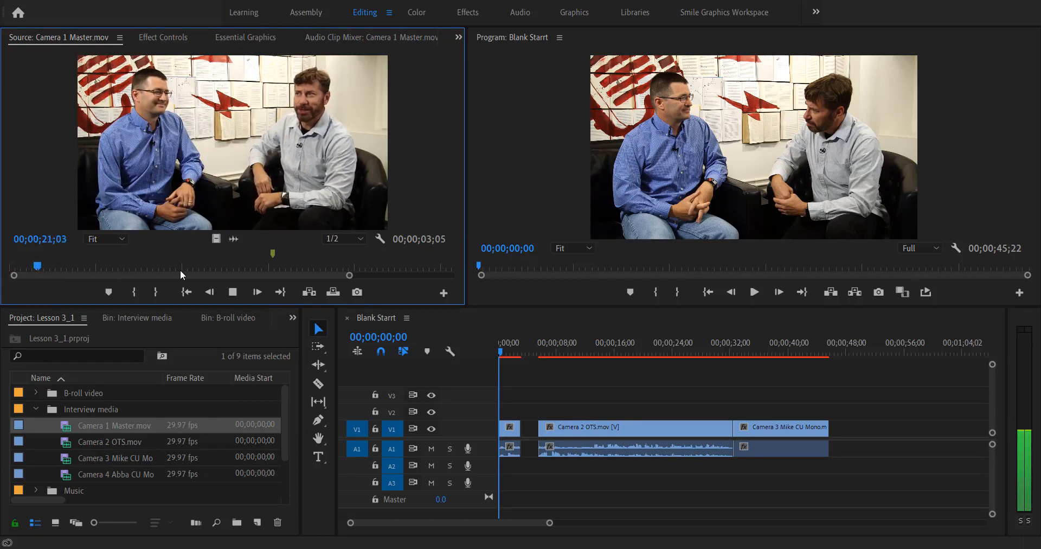
key(XF86AudioRaiseVolume)
key(XF86AudioRaiseVolume)
key(XF86AudioRaiseVolume)
key(XF86AudioRaiseVolume)
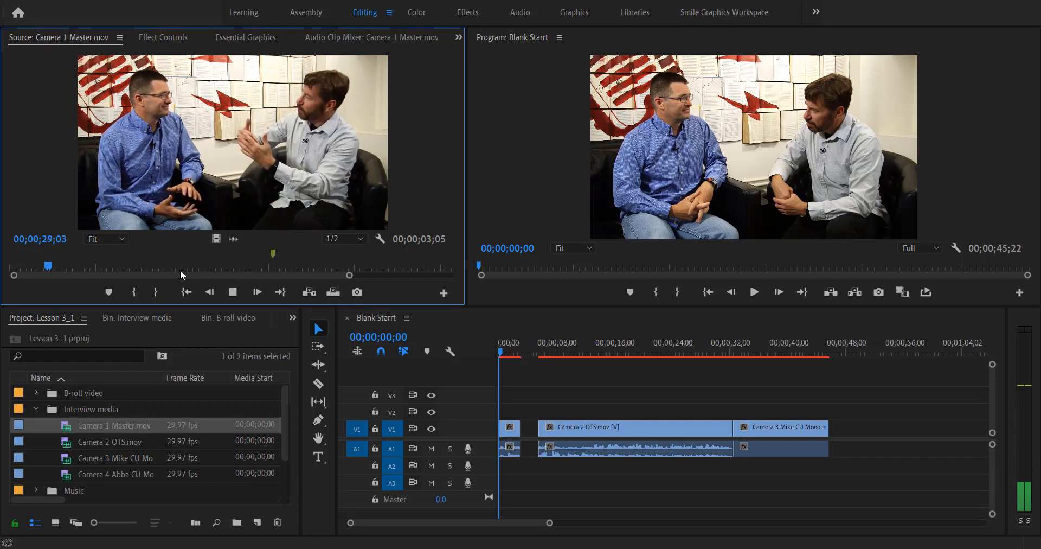
Step: Play and scrub the opening of Camera 1 Master.mov in the Source Monitor and mark an In point at 00;00;23;29
double_click(180, 275)
drag(33, 267, 6, 264)
key(space)
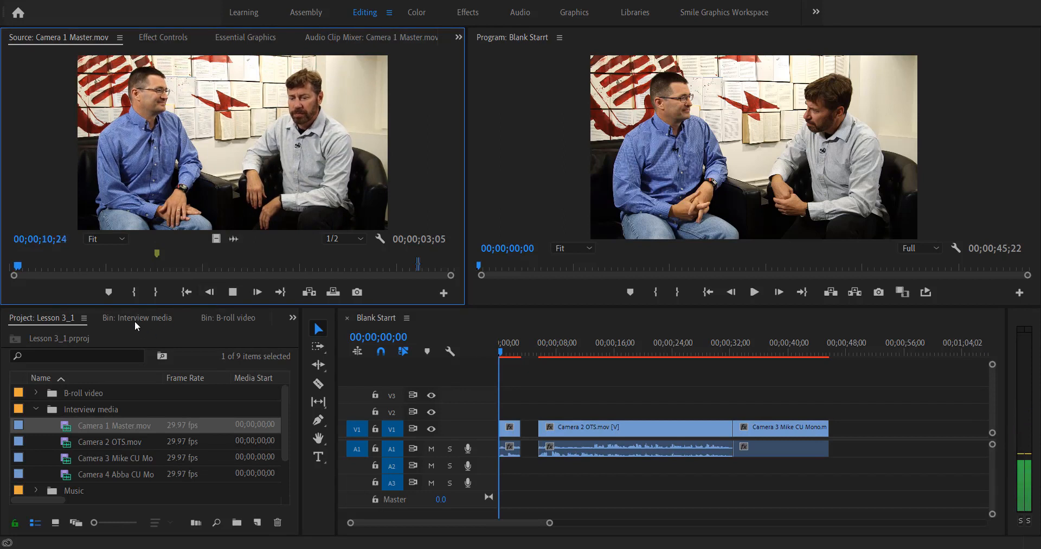
click(42, 268)
mouse_move(44, 271)
mouse_down()
mouse_move(63, 271)
mouse_move(26, 273)
mouse_up()
key(space)
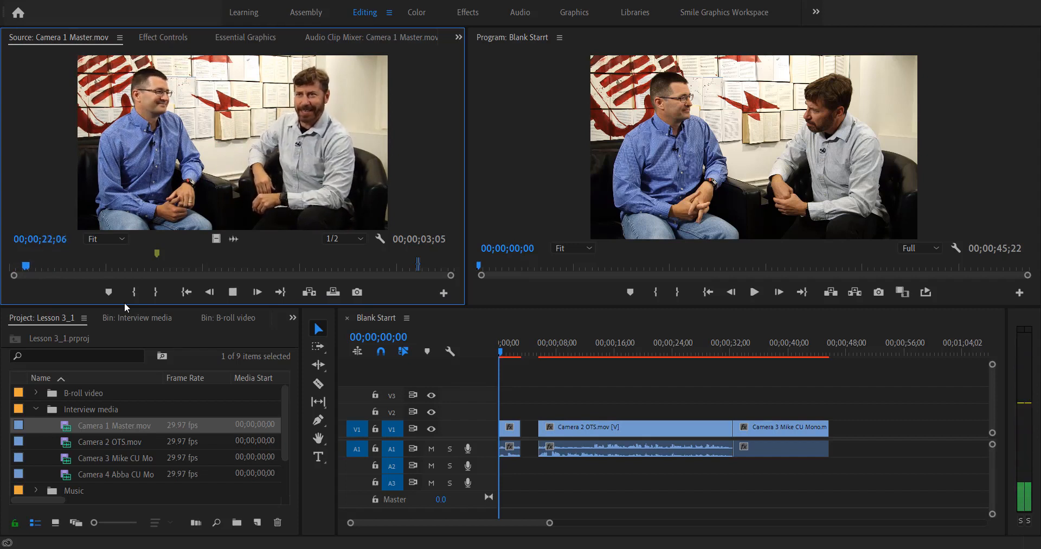
key(space)
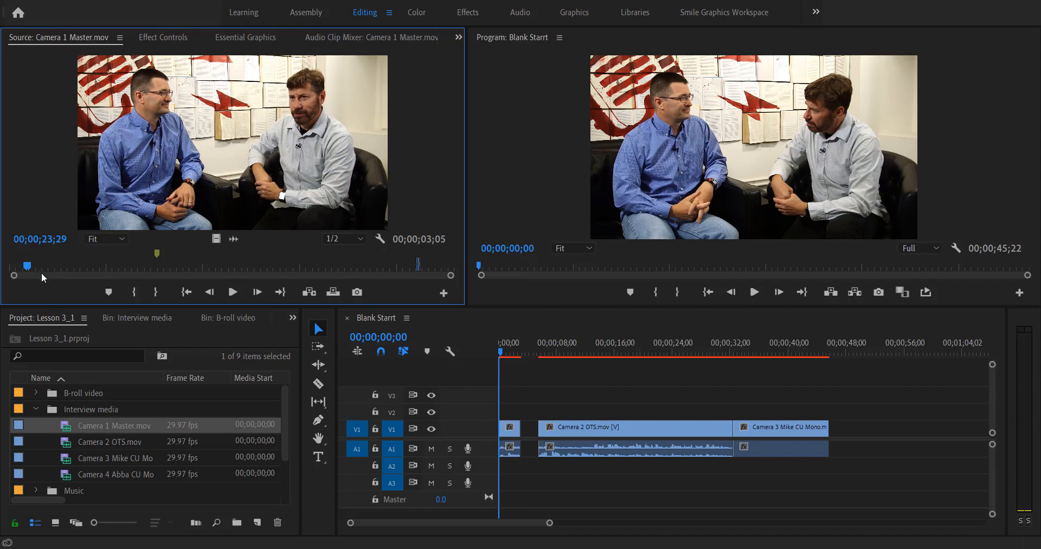
key(i)
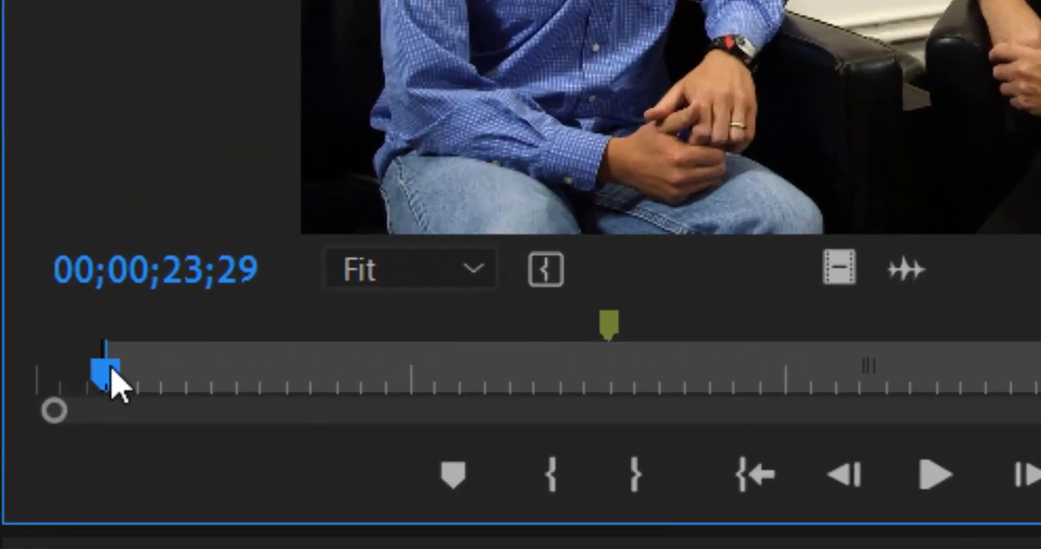
Step: Mark an Out point for a selection of about 7 min 25 s and place it on V2 and A2 at about 14 seconds
mouse_move(107, 372)
mouse_down()
mouse_move(367, 367)
mouse_move(487, 378)
mouse_move(418, 358)
mouse_move(148, 339)
mouse_move(385, 344)
mouse_move(409, 360)
mouse_move(503, 335)
mouse_move(774, 356)
mouse_move(739, 355)
mouse_up()
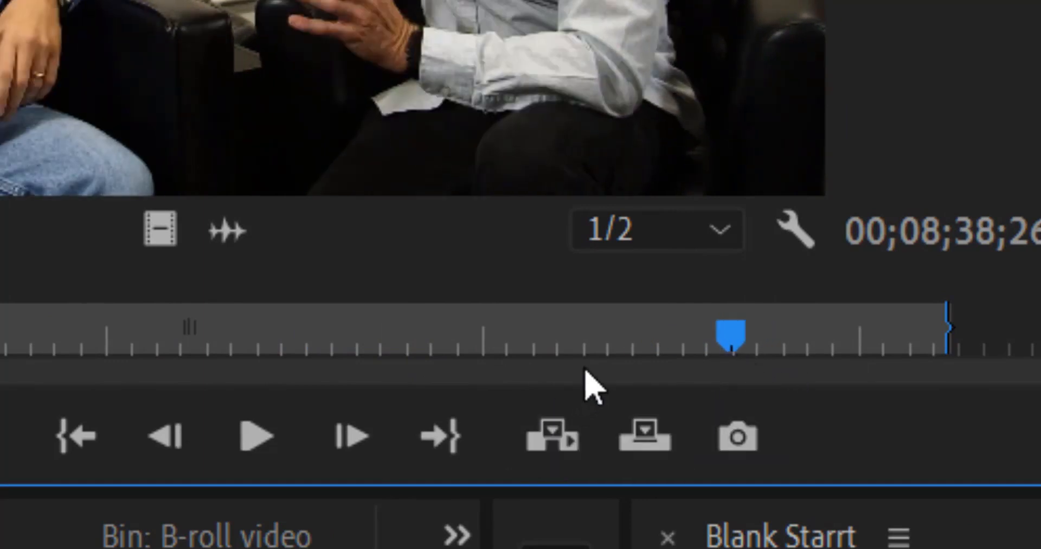
key(o)
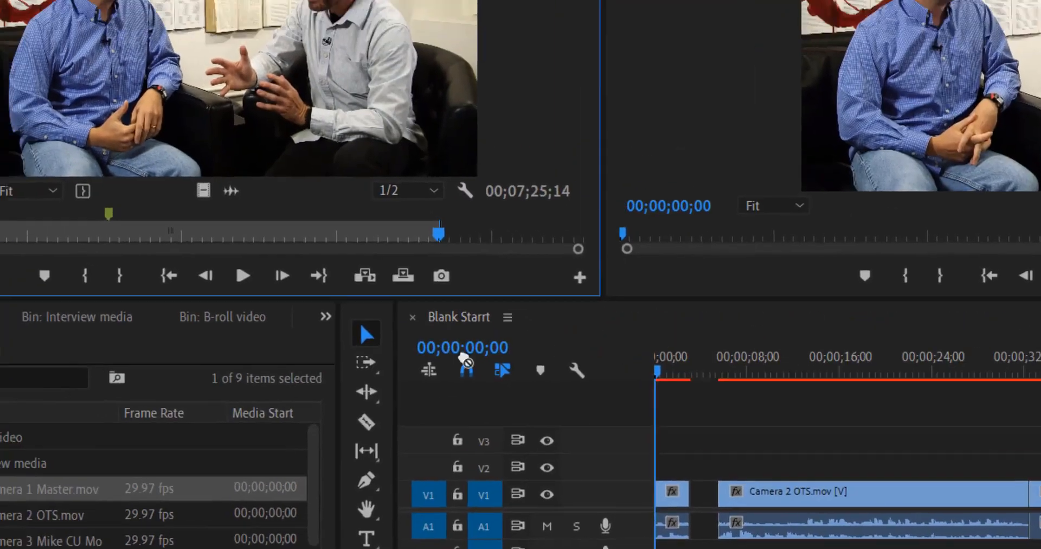
drag(463, 358, 823, 467)
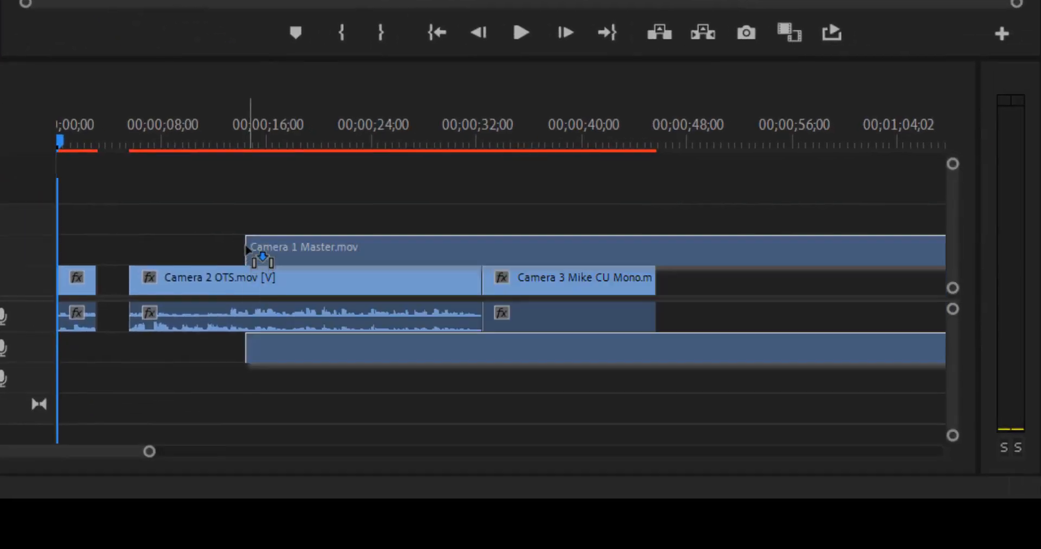
mouse_move(248, 250)
mouse_down()
mouse_move(246, 239)
mouse_move(243, 250)
mouse_up()
Step: Delete the Camera 2 OTS.mov and Camera 3 close-up clips from V1 and A1 in the sequence
click(190, 316)
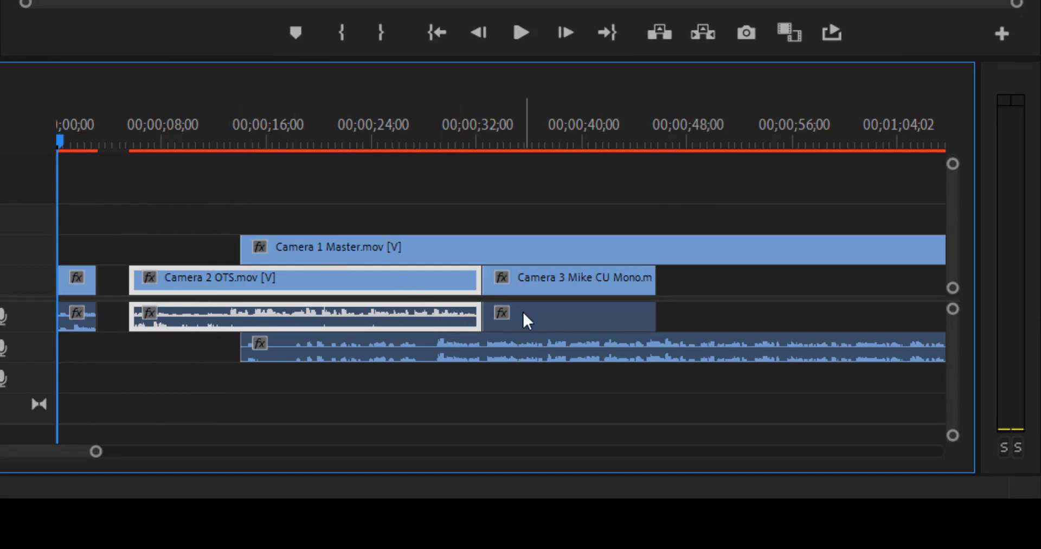
key(Delete)
click(543, 307)
key(Delete)
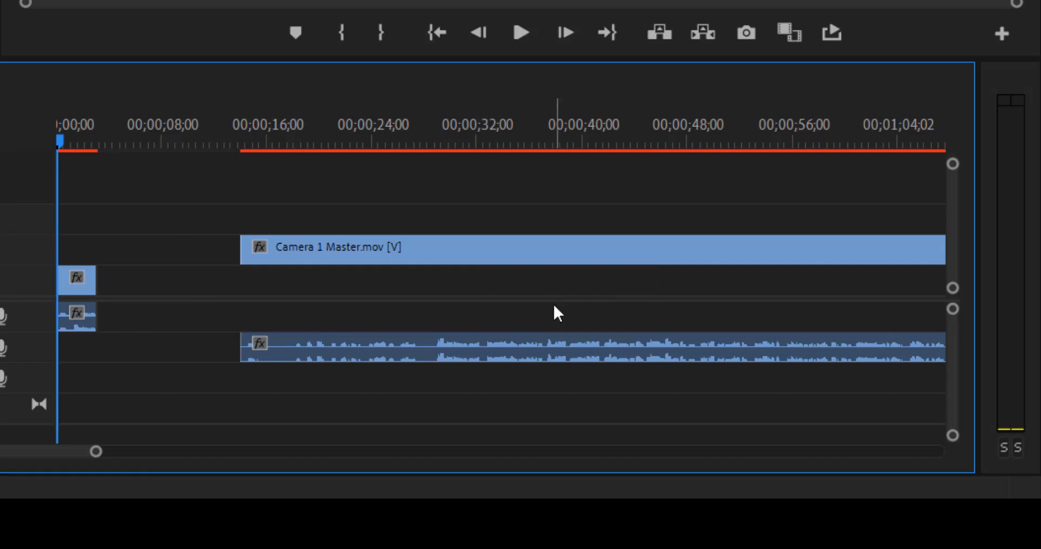
Step: Move the long Camera 1 Master.mov clip to V1 and A1 at the sequence start, deleting the short clip there
drag(499, 251, 389, 323)
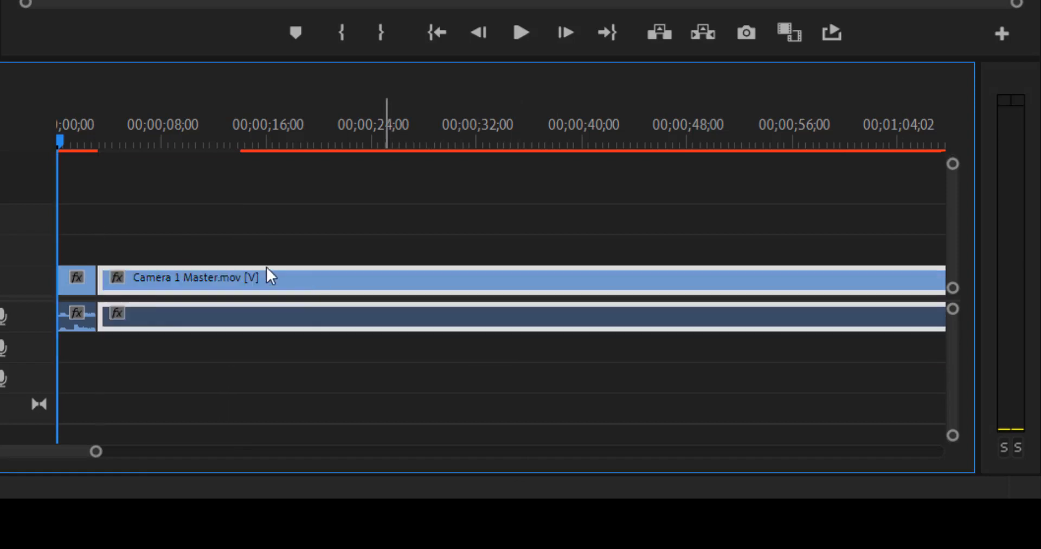
click(78, 287)
key(Delete)
mouse_move(142, 290)
mouse_down()
mouse_move(266, 291)
mouse_move(124, 290)
mouse_up()
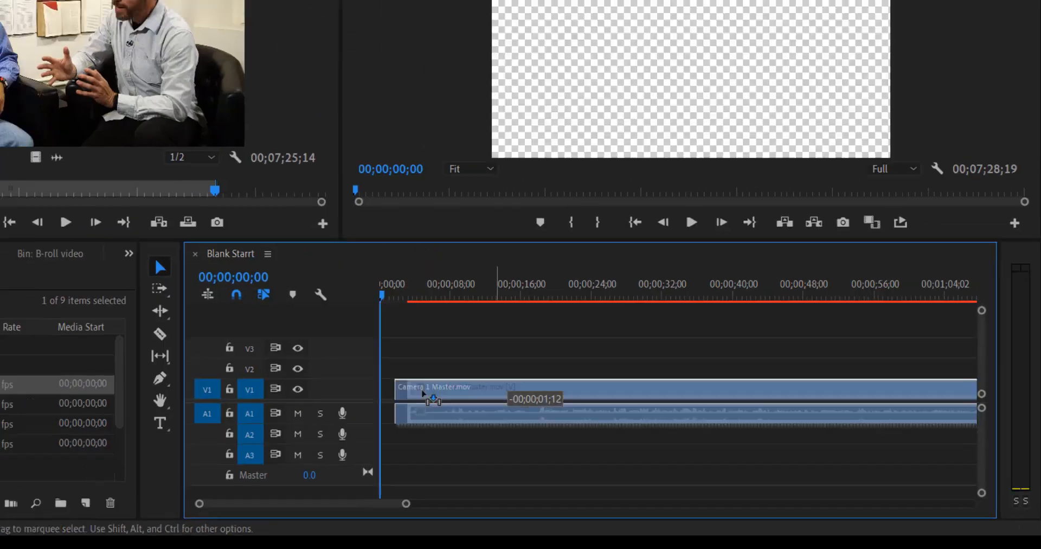
drag(425, 393, 415, 393)
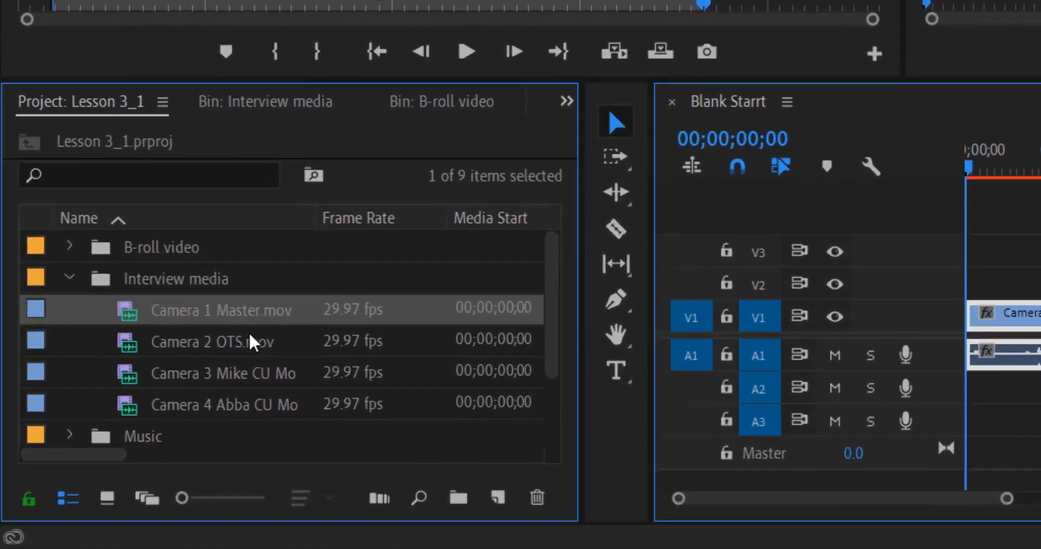
Step: Load Camera 2 OTS.mov in the Source Monitor, scrub through it, and place its marked section on V2 and A2 at 00;00;15;05
click(130, 441)
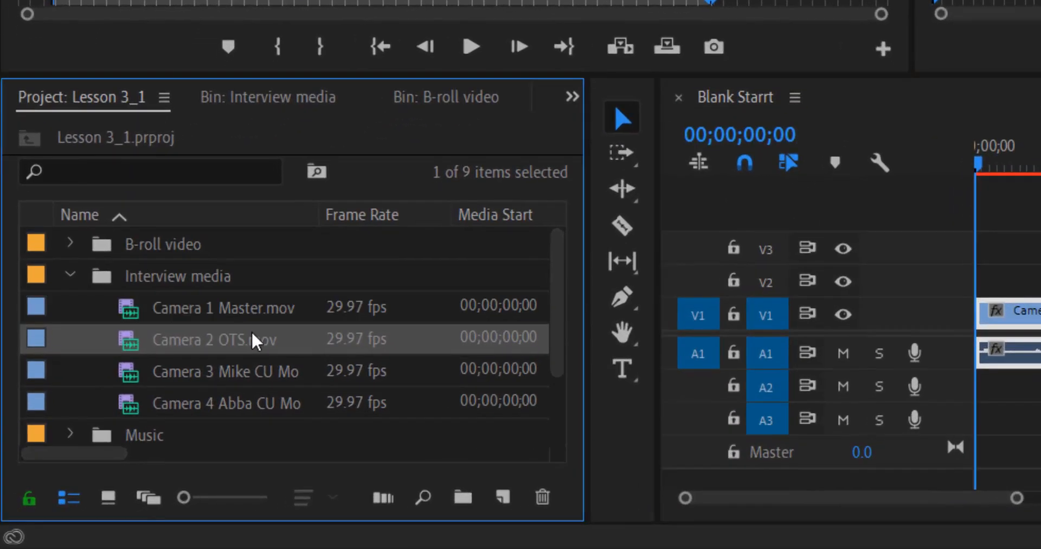
double_click(351, 345)
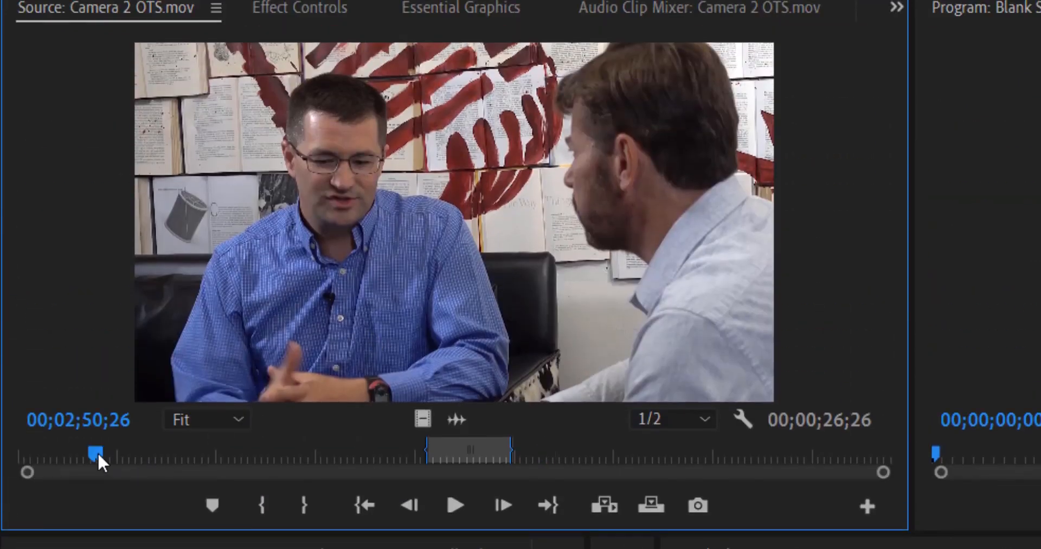
drag(97, 451, 330, 450)
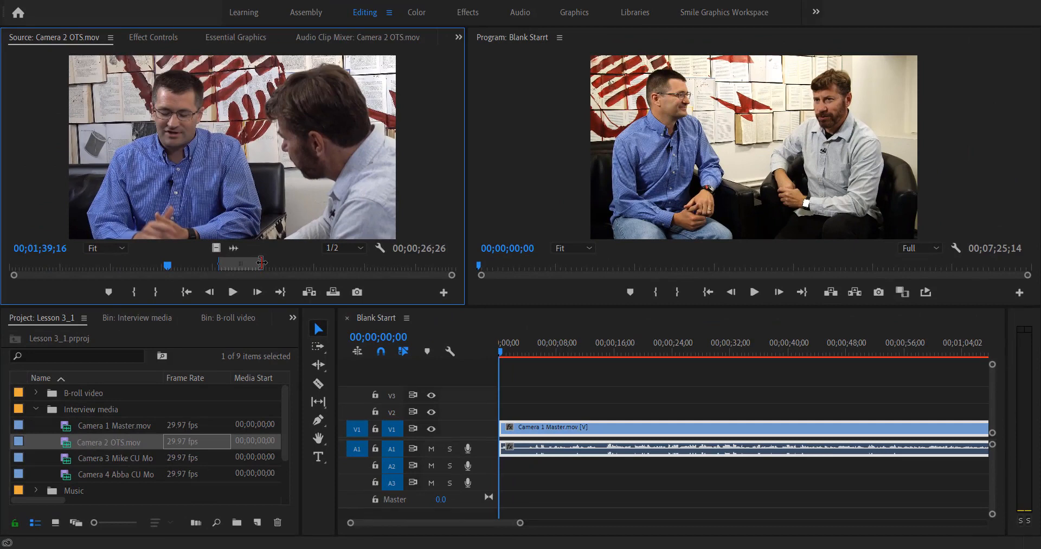
click(142, 446)
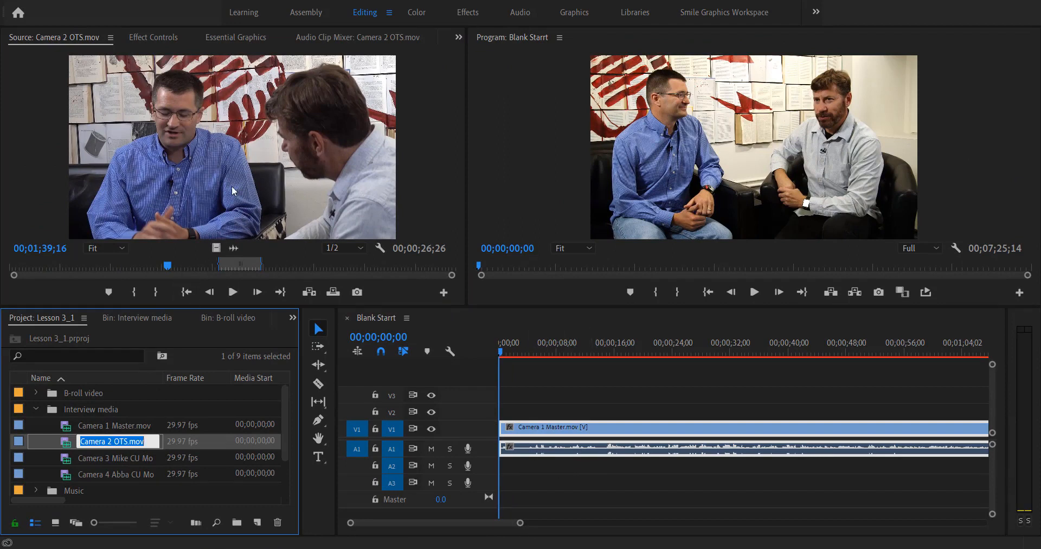
drag(230, 174, 615, 417)
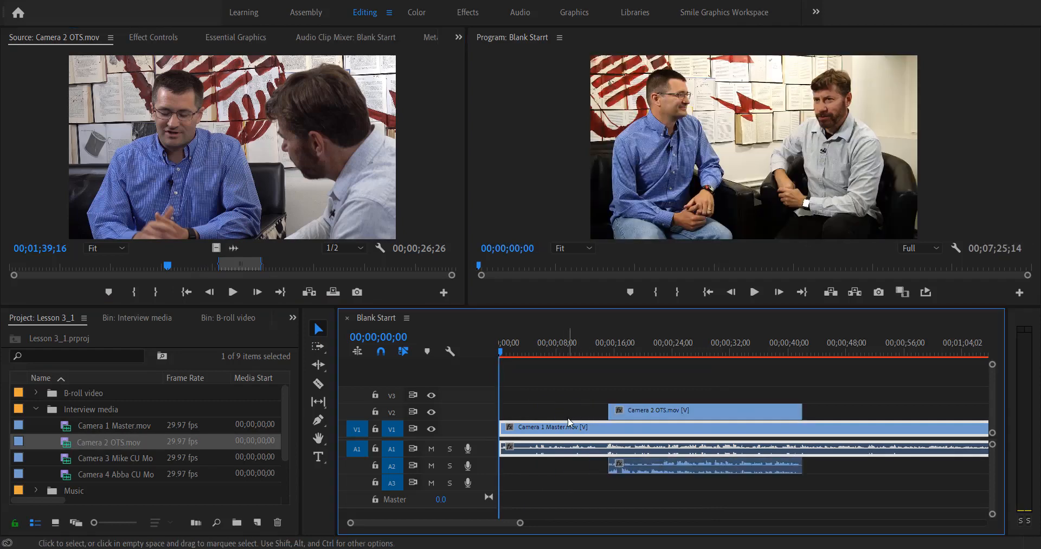
Step: Move the Camera 2 OTS.mov clip to V1 and A1 directly behind the end of the Camera 1 Master.mov clip
key(minus)
key(minus)
key(minus)
key(minus)
key(minus)
key(minus)
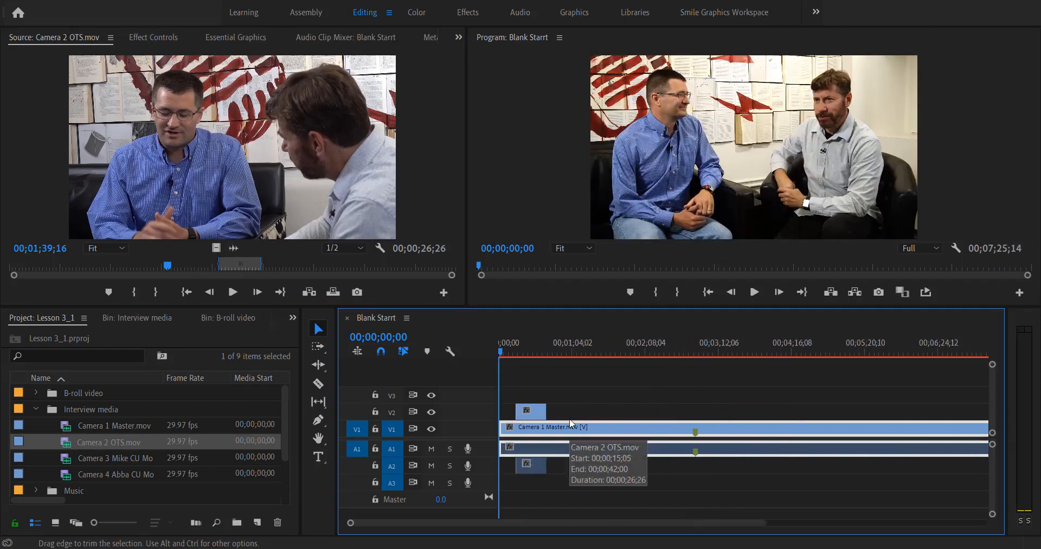
key(minus)
drag(528, 415, 922, 418)
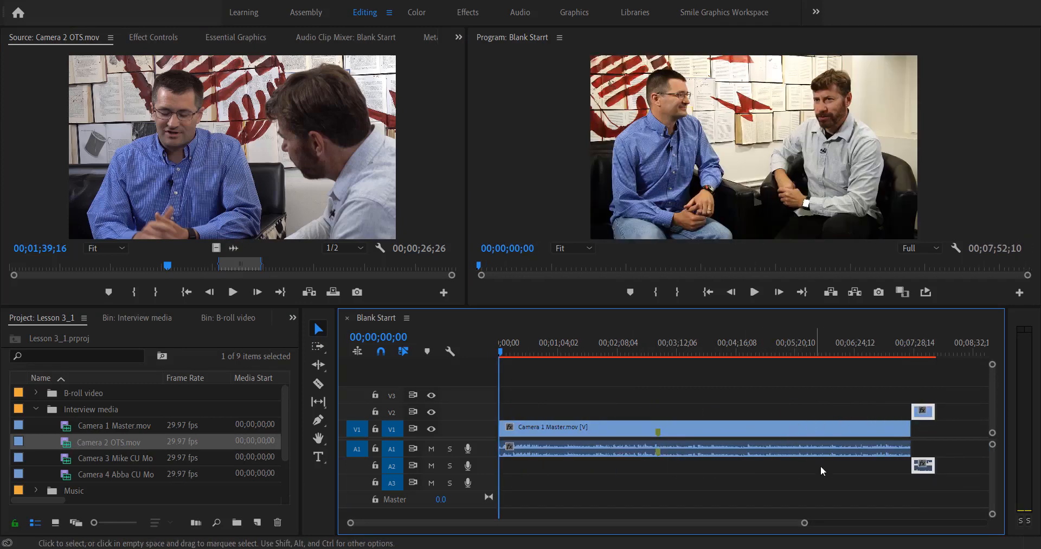
scroll(905, 456, up, 4)
scroll(905, 457, down, 3)
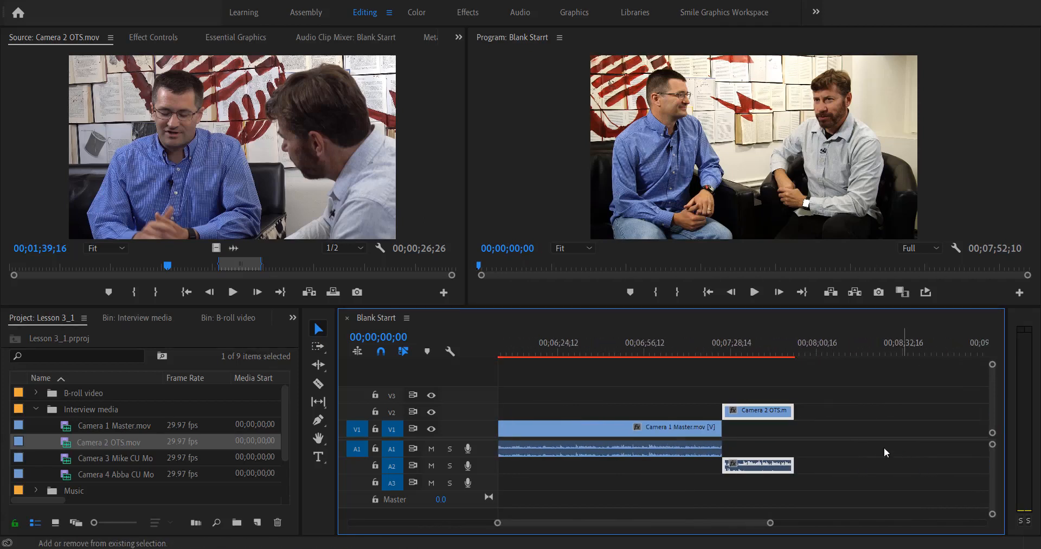
scroll(735, 446, down, 2)
mouse_move(584, 431)
mouse_down()
mouse_move(580, 457)
mouse_move(587, 448)
mouse_up()
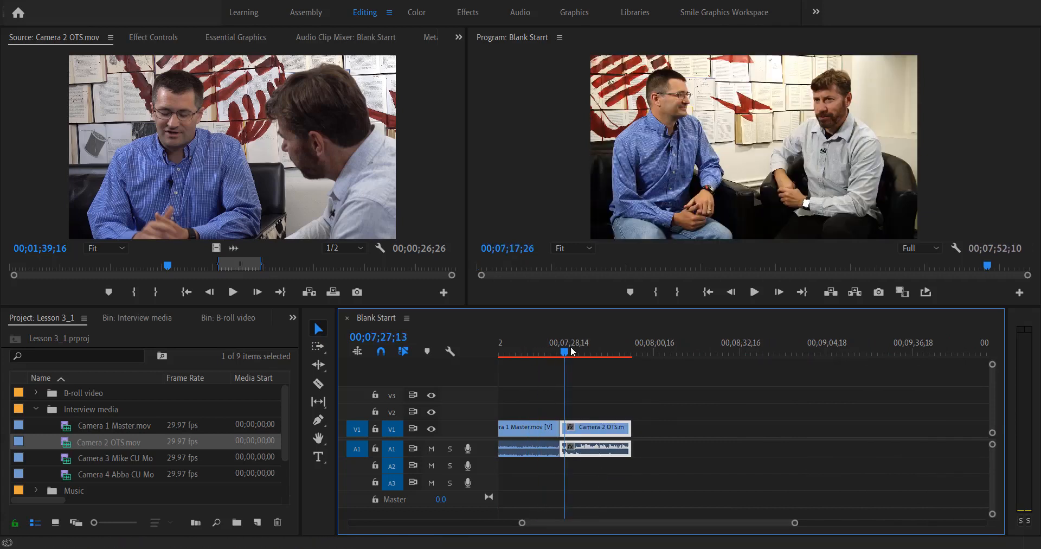
Step: Scrub near the join between the Camera 1 and Camera 2 clips and look back along the sequence
drag(561, 357, 534, 357)
scroll(572, 392, up, 2)
scroll(580, 394, down, 2)
scroll(592, 398, up, 2)
scroll(596, 402, up, 2)
scroll(596, 404, down, 2)
scroll(597, 406, up, 8)
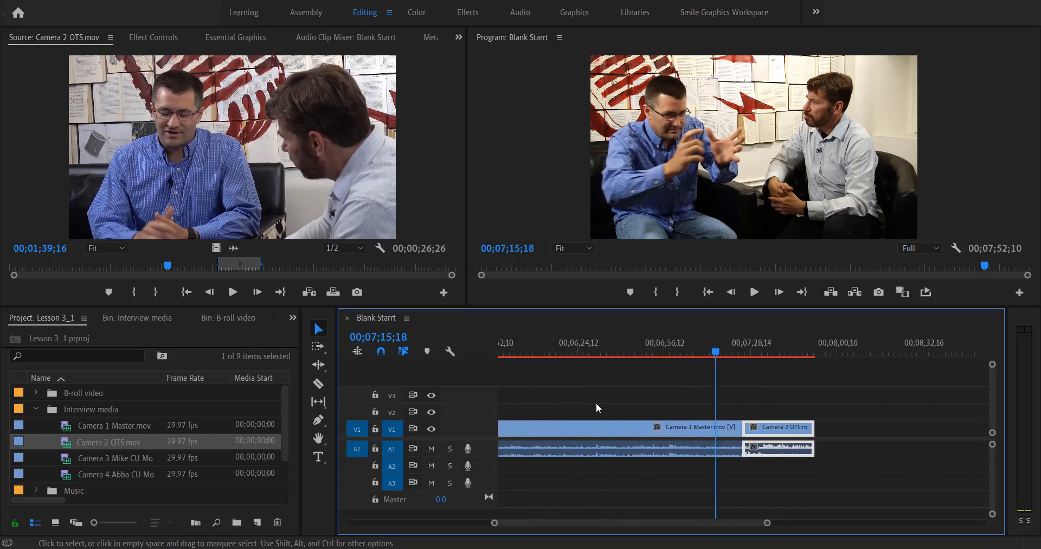
scroll(598, 408, up, 10)
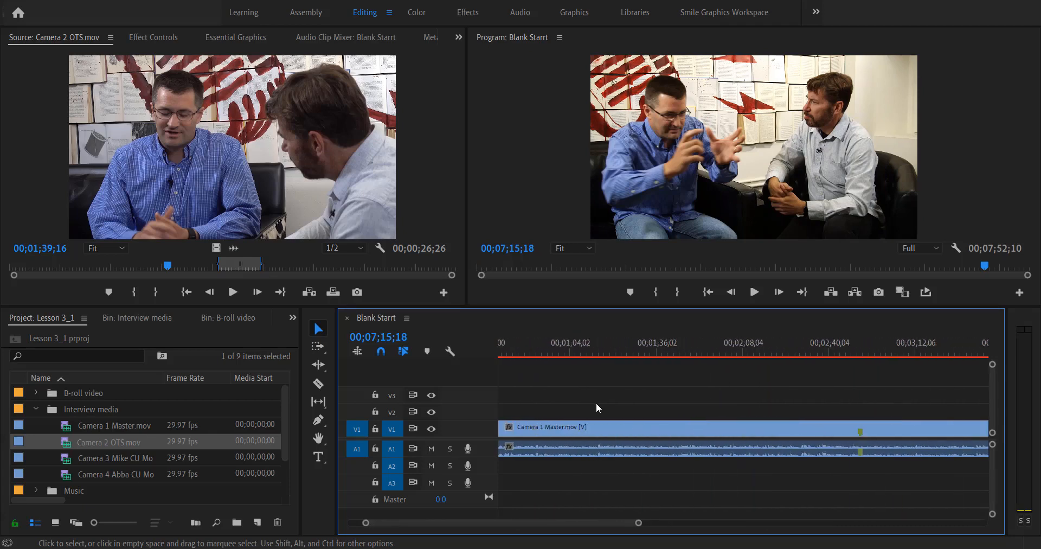
Step: Split the Camera 1 Master.mov clip at 00;01;21;02 with the Razor and shift its second part later to open a short gap
drag(553, 352, 488, 350)
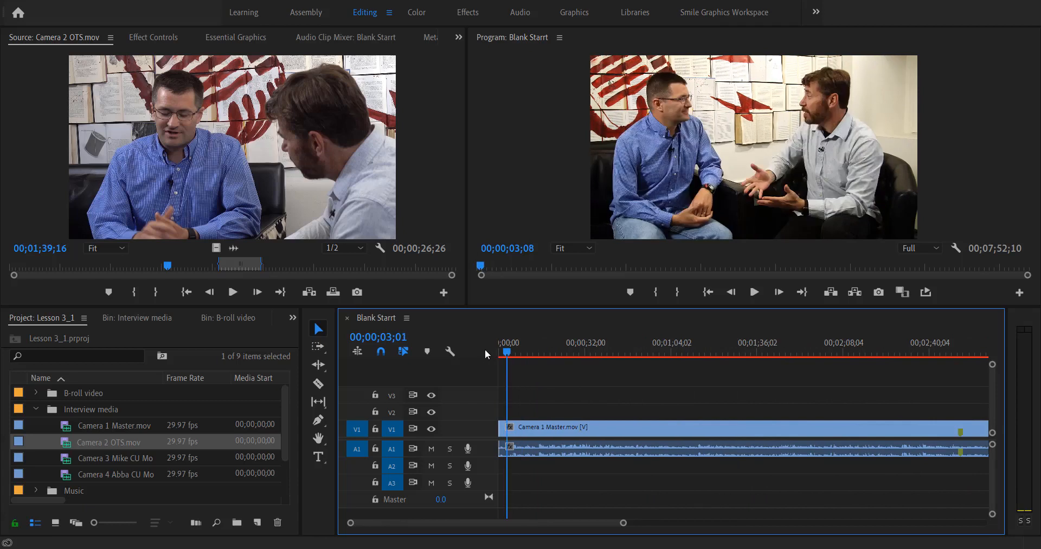
drag(607, 354, 720, 355)
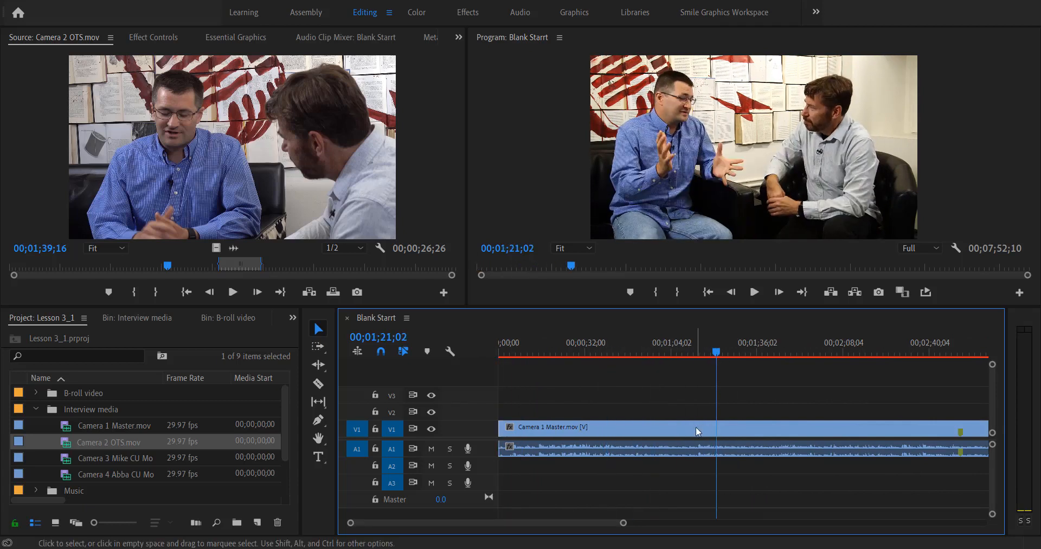
key(c)
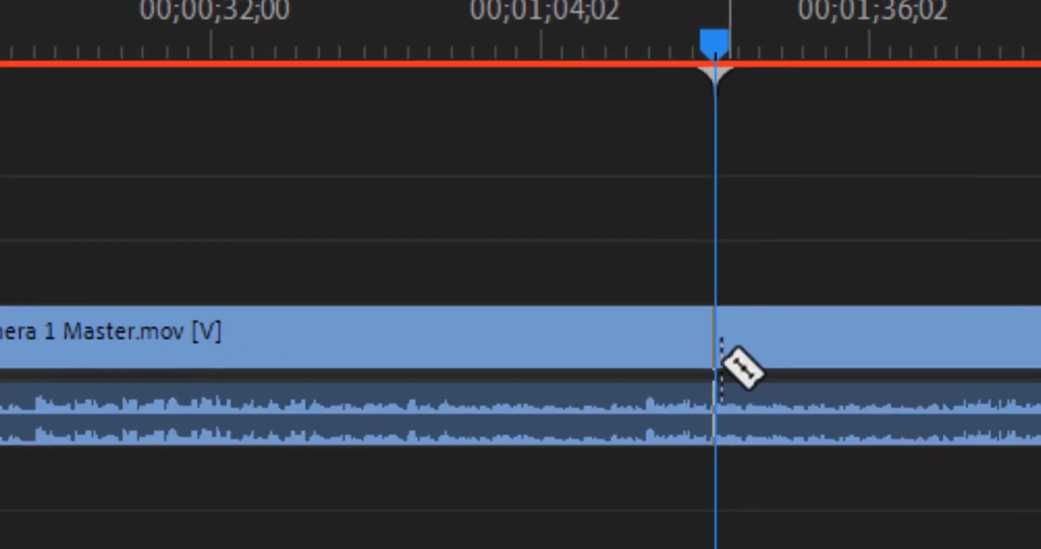
click(716, 342)
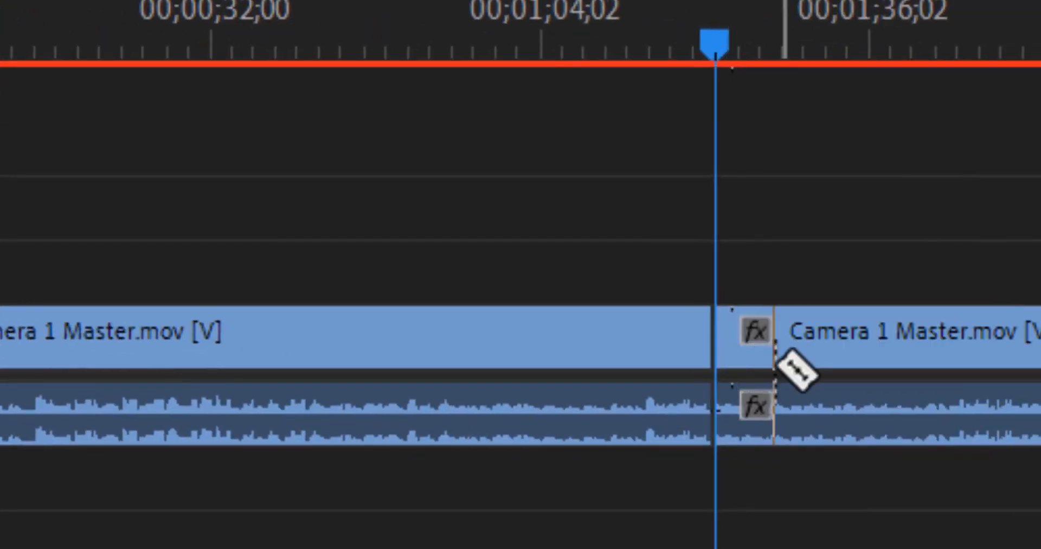
key(v)
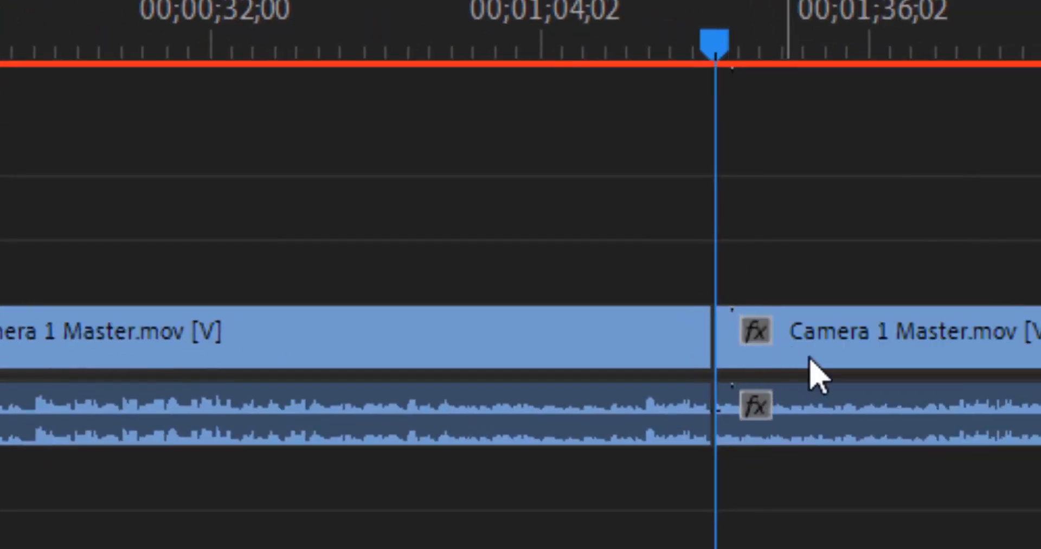
drag(801, 357, 929, 357)
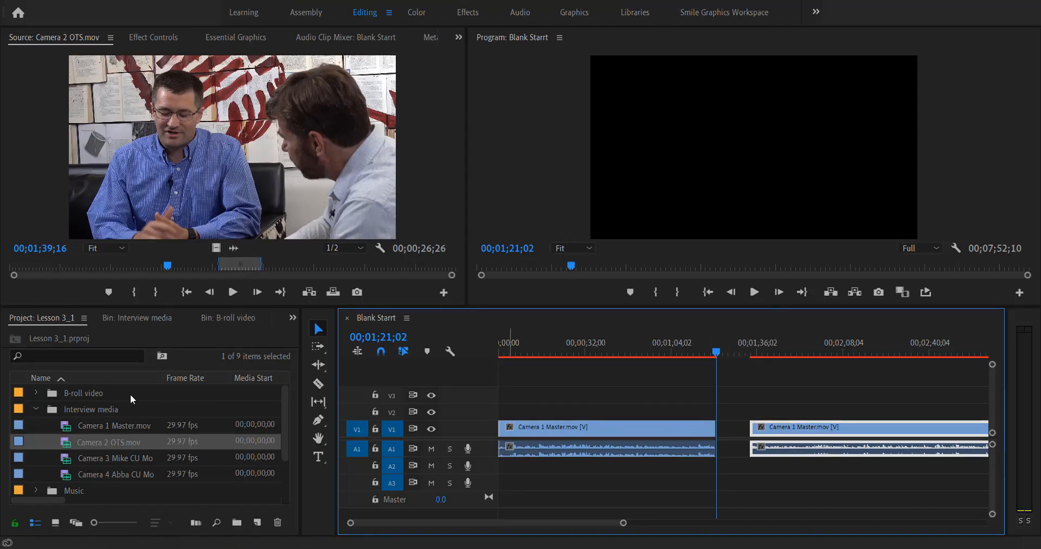
Step: Place timelapse.mov from the B-roll video bin on V2 at the cut and align the second Camera 1 part with its end
click(34, 409)
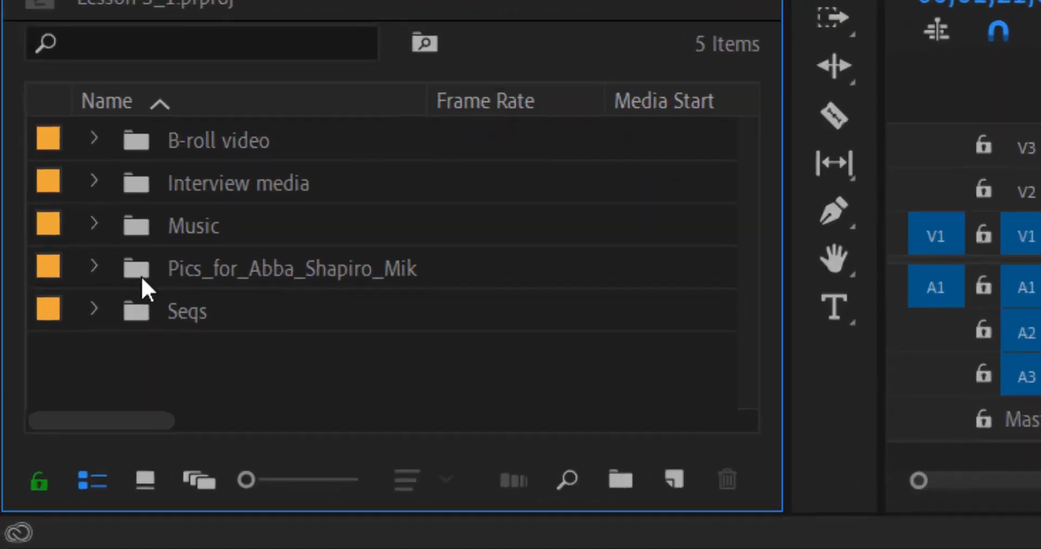
click(99, 116)
click(233, 169)
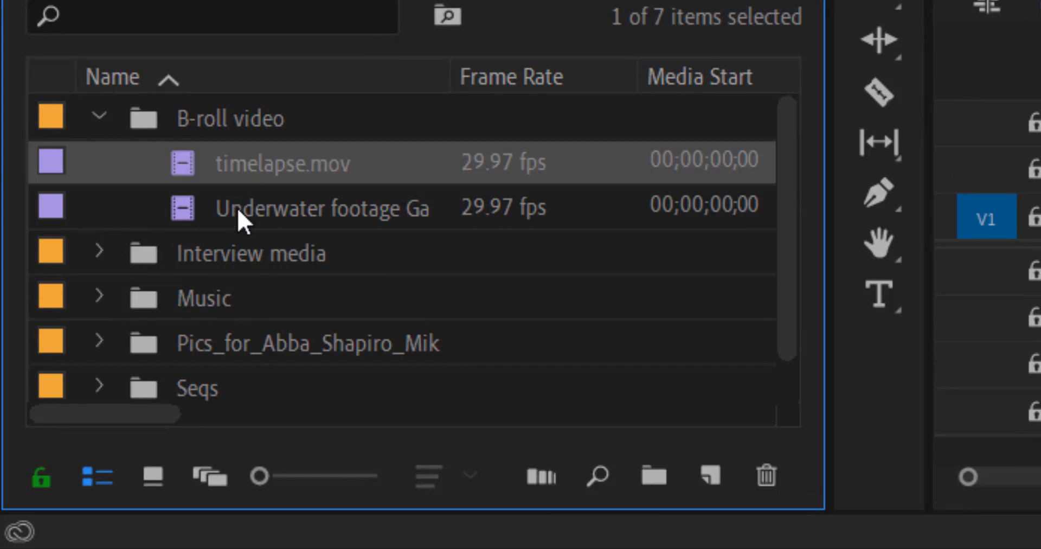
drag(237, 154, 679, 158)
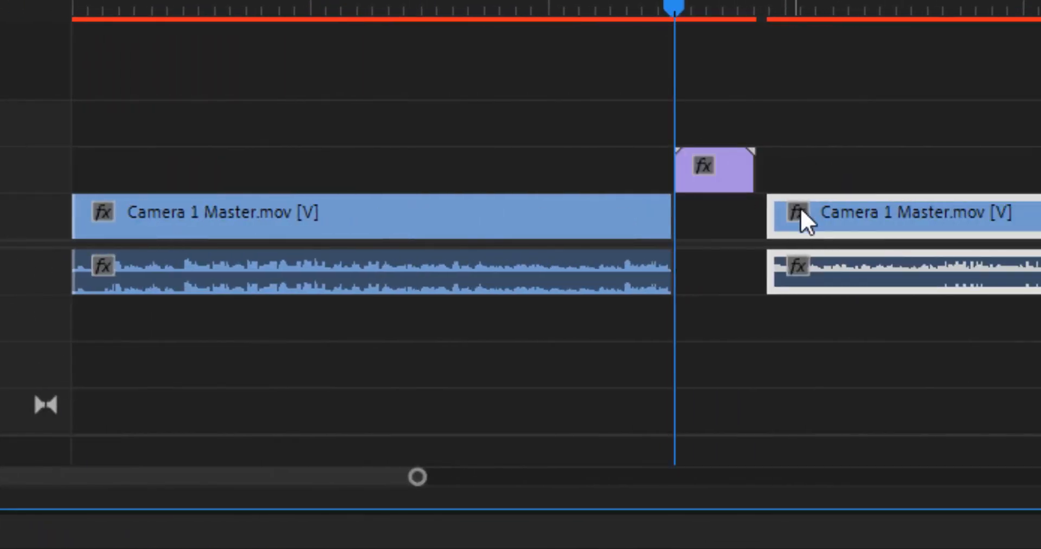
drag(813, 215, 801, 219)
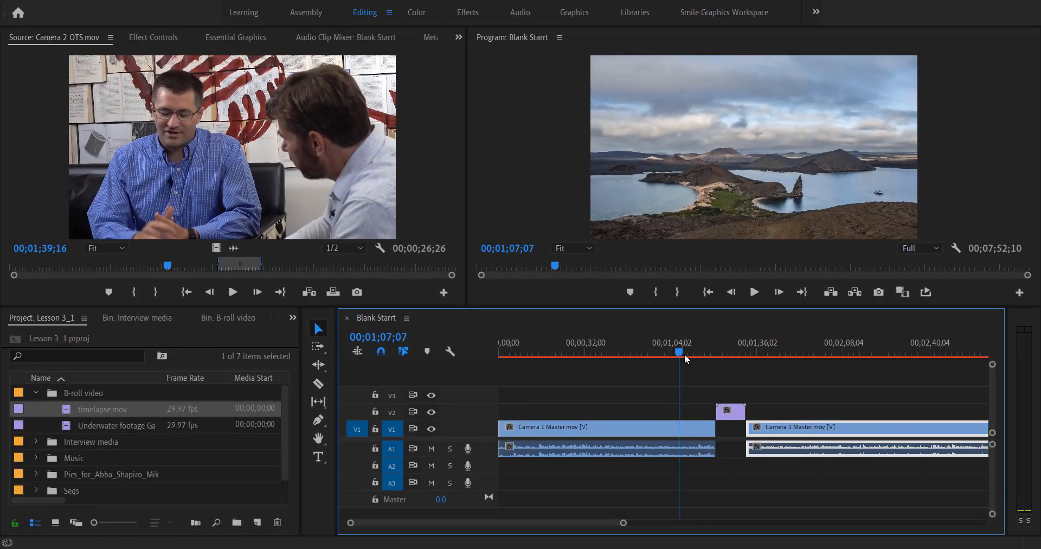
Step: Play the sequence from about 00;01;07;07 to review the transition into the timelapse clip
click(684, 353)
key(space)
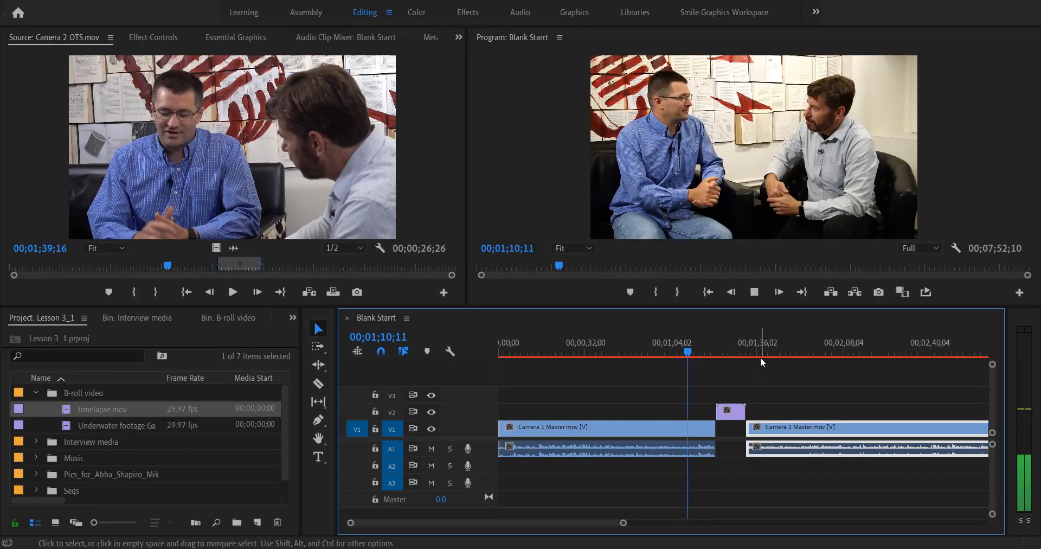
key(space)
key(space)
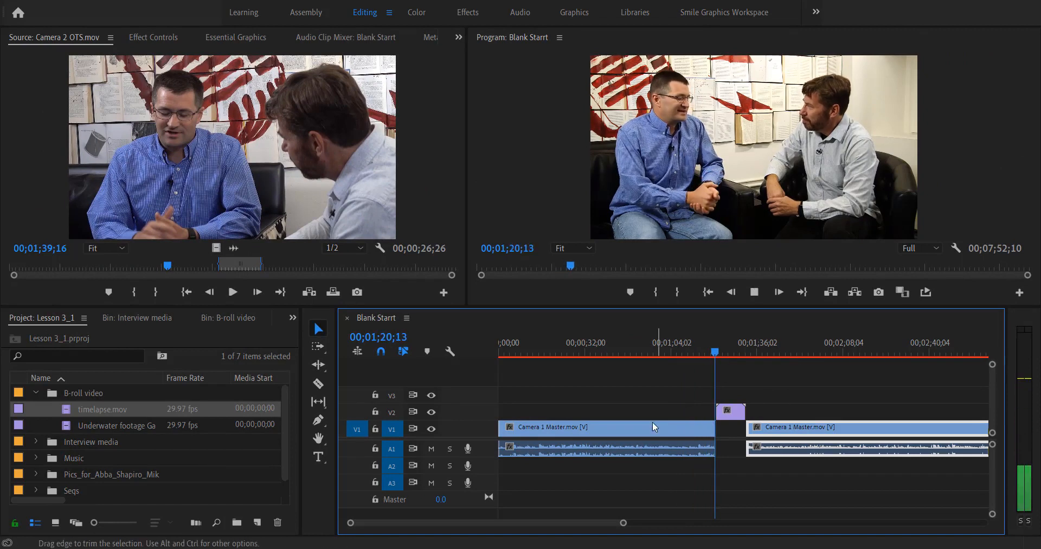
Step: Move the timelapse clip from V2 down into the V1 gap and apply the default transition at its start
key(space)
drag(735, 412, 723, 424)
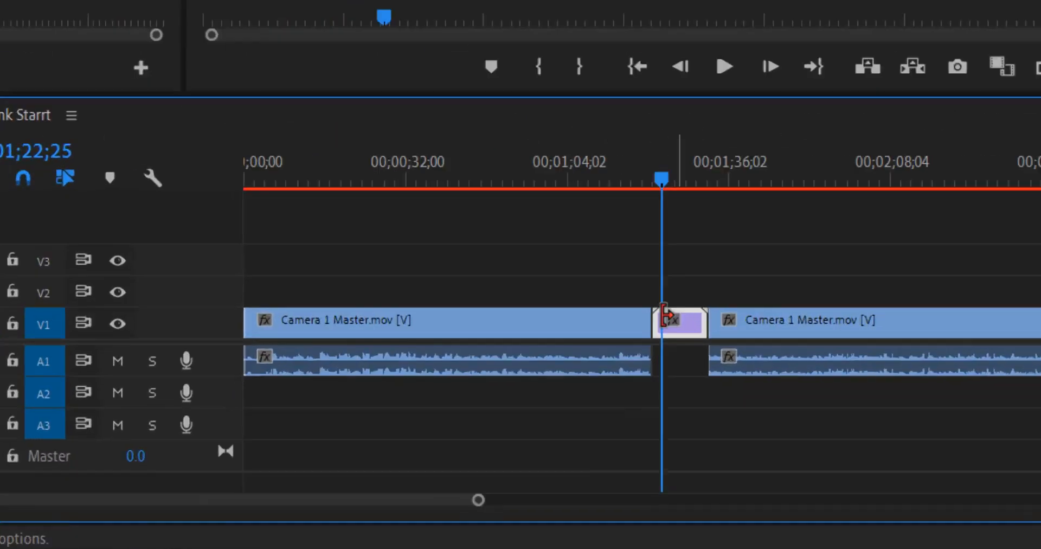
right_click(663, 317)
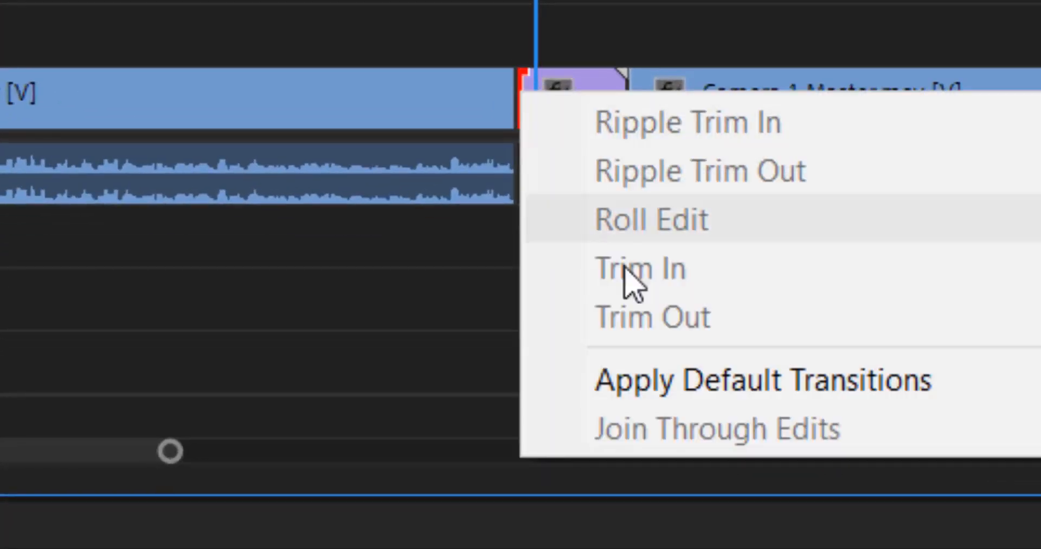
click(675, 380)
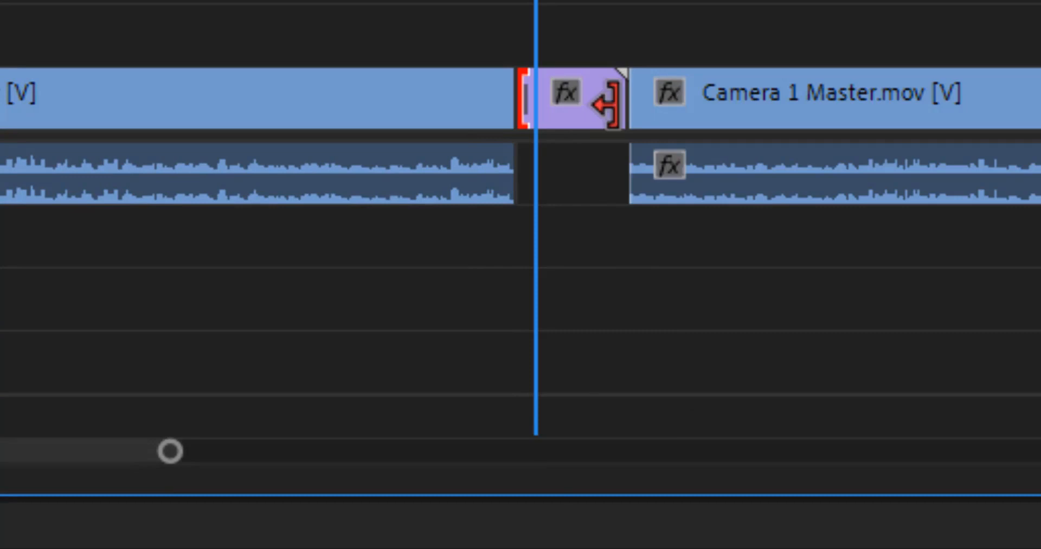
Step: Apply the default transitions at the cut between the timelapse clip and the second Camera 1 Master.mov part
right_click(643, 103)
click(783, 393)
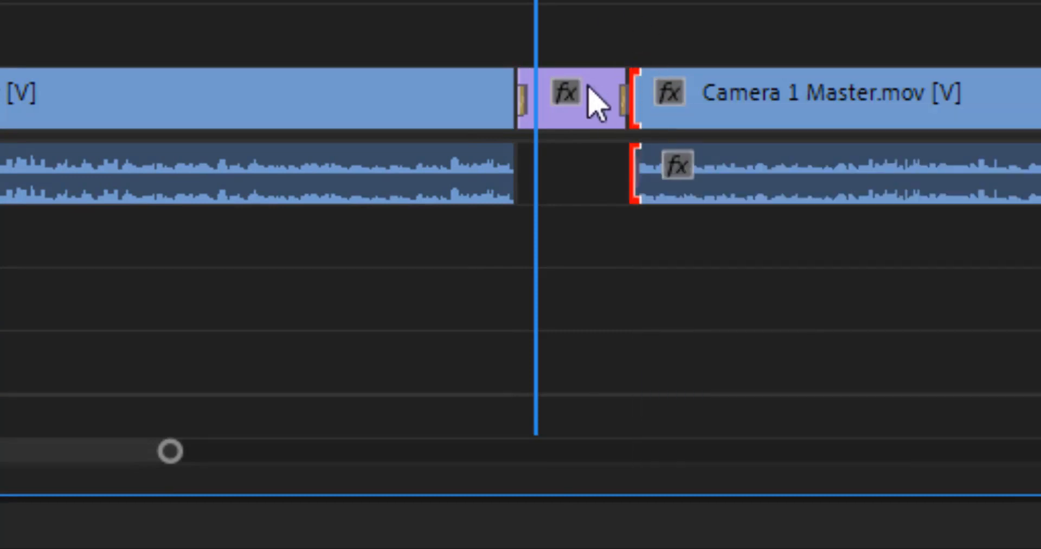
click(658, 3)
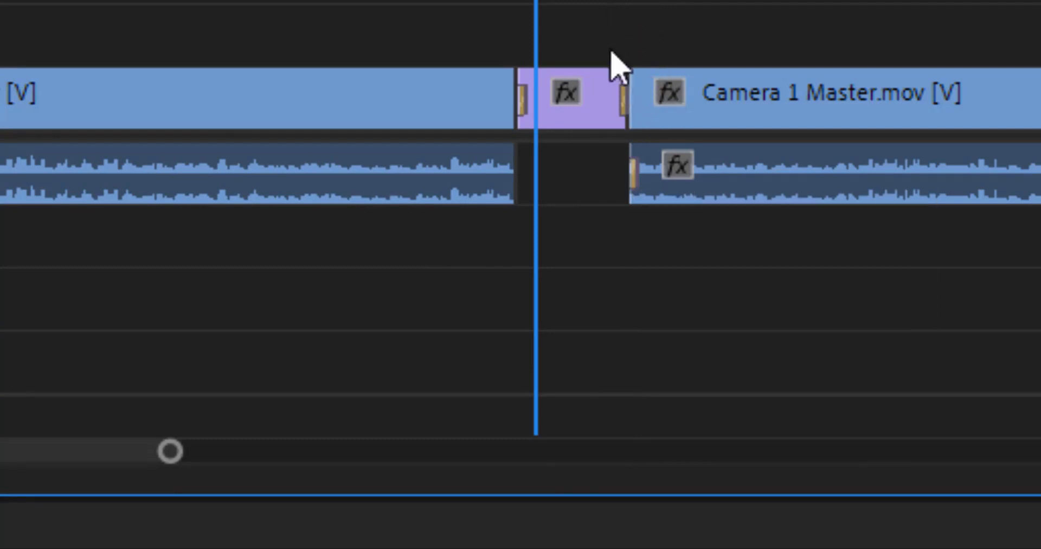
right_click(631, 97)
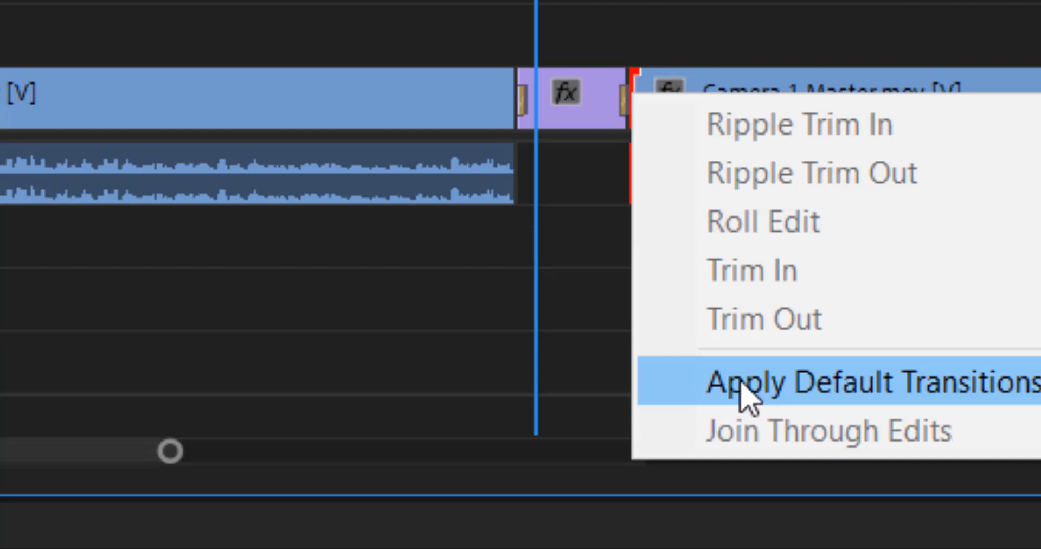
click(747, 383)
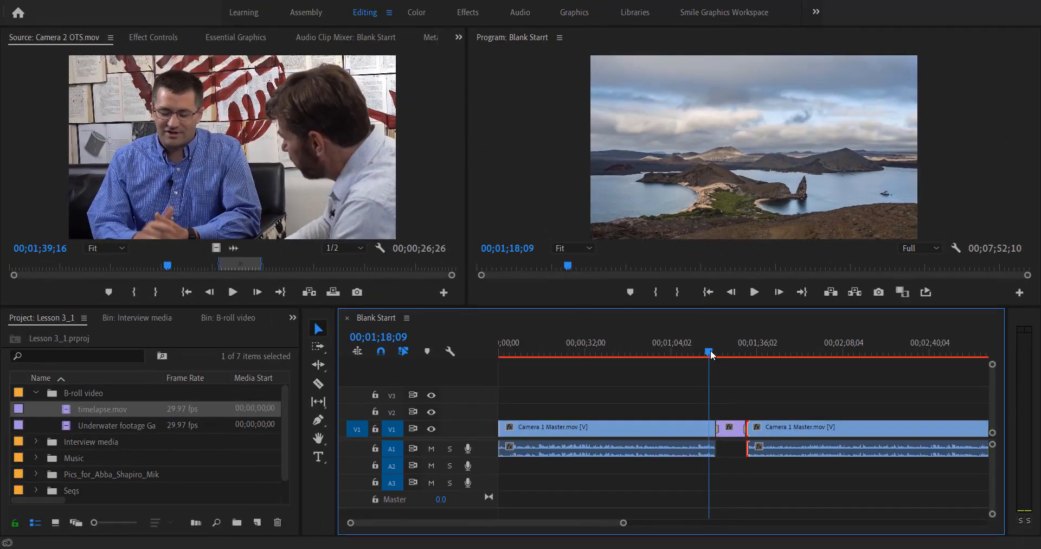
Step: Play the sequence from about 00;01;18;09 to review the transitions into and out of the timelapse clip
key(space)
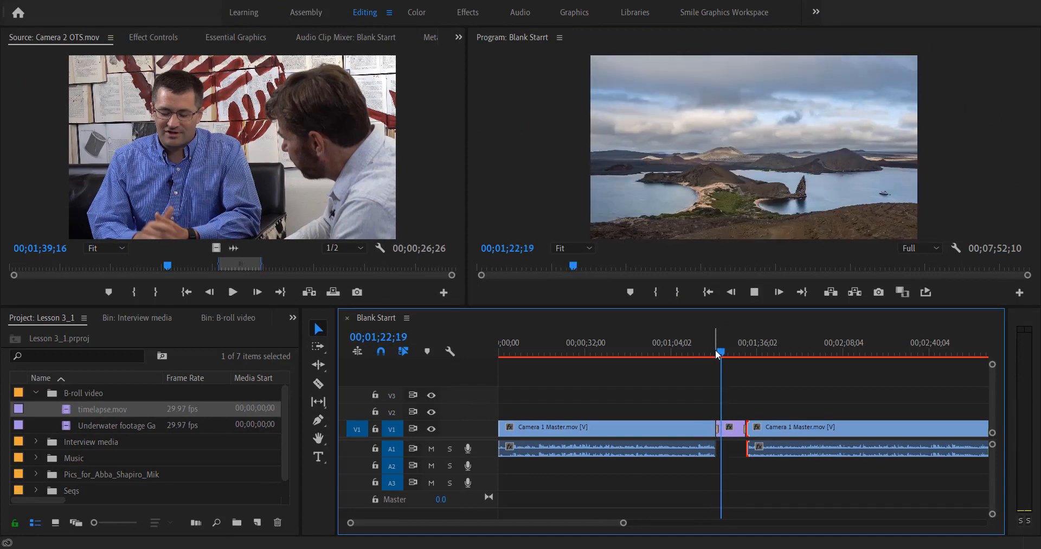
click(742, 353)
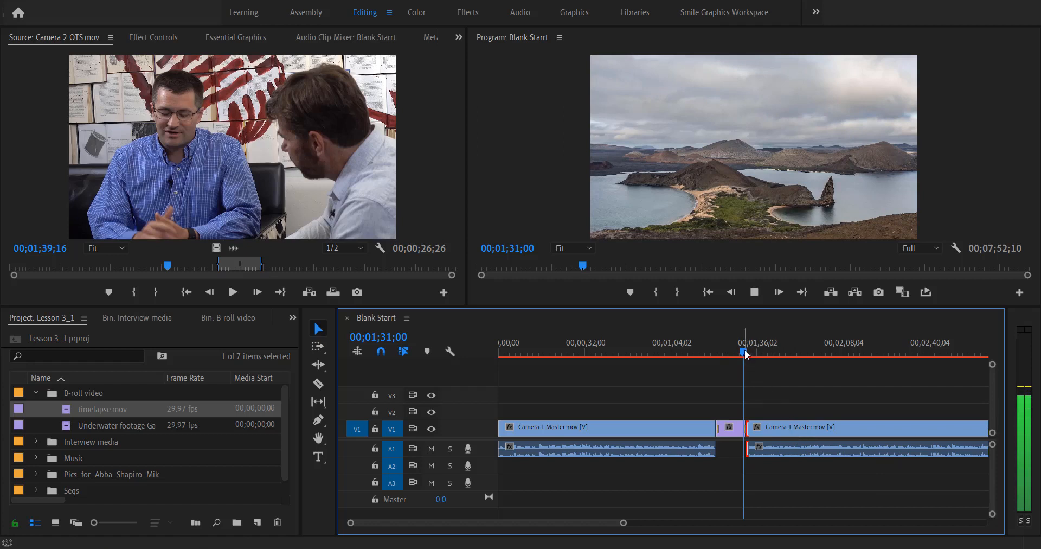
key(space)
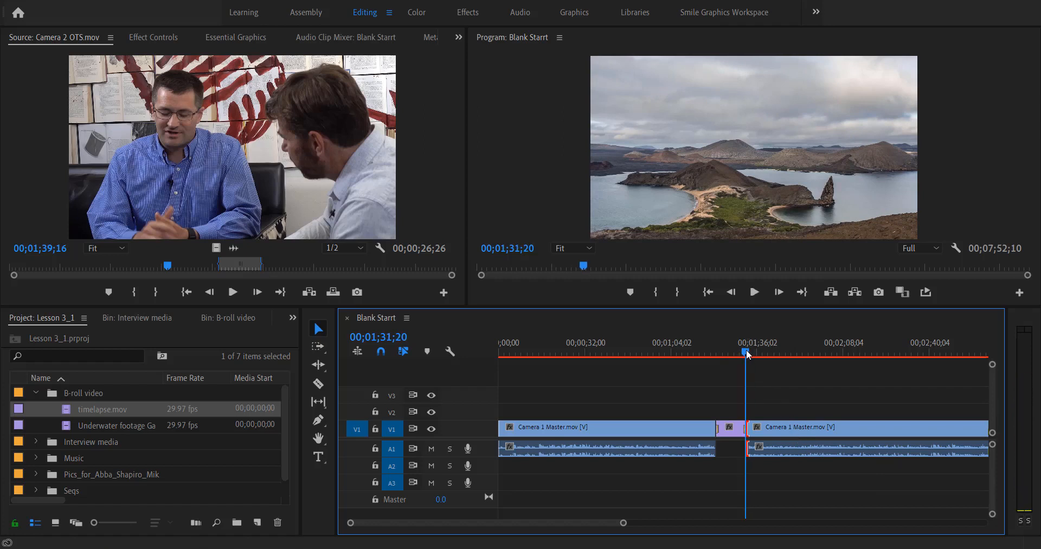
key(space)
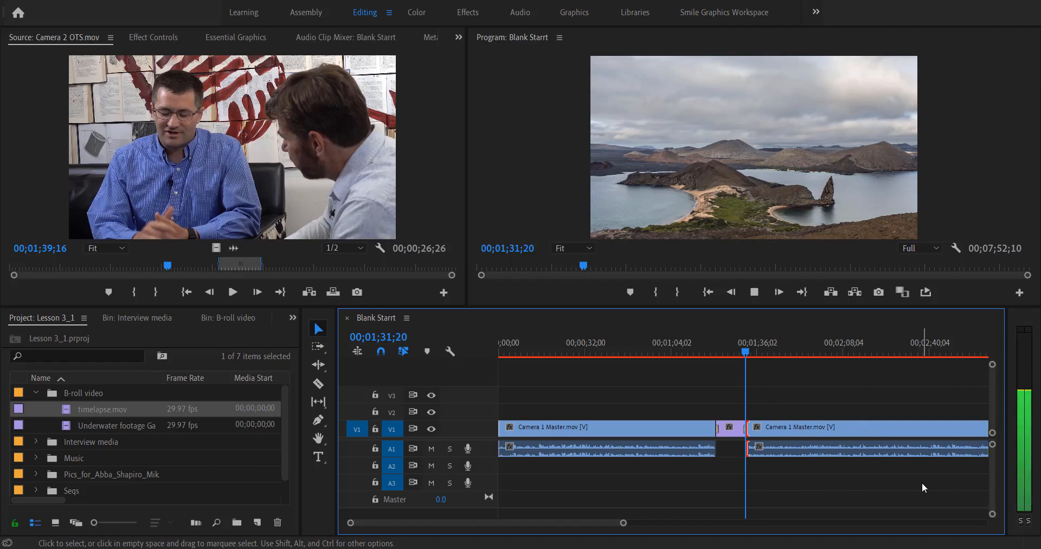
key(space)
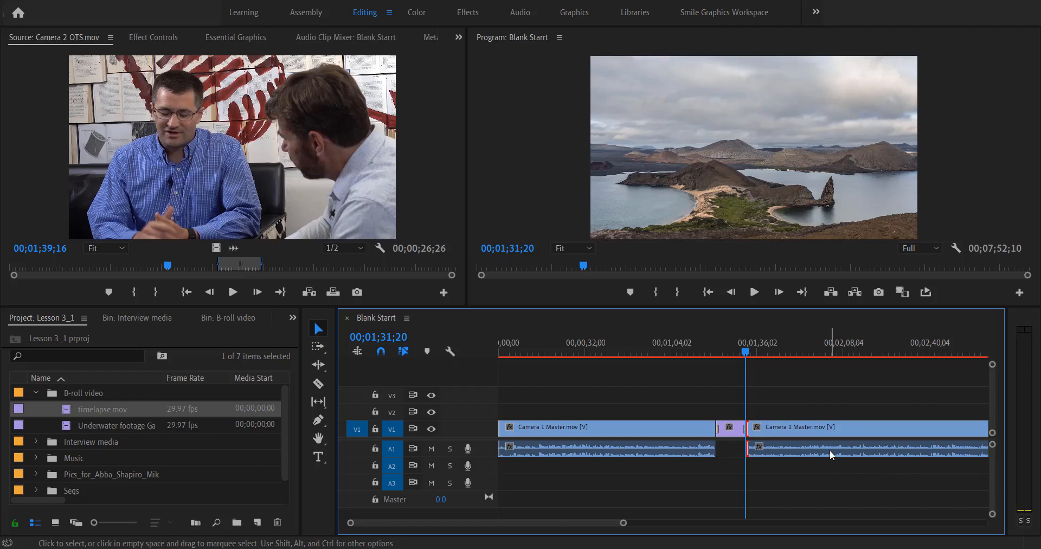
Step: Place the CLAPPING_ANCIENTM audio from the Music bin on A1, aligned with the start of the timelapse clip
key(minus)
key(minus)
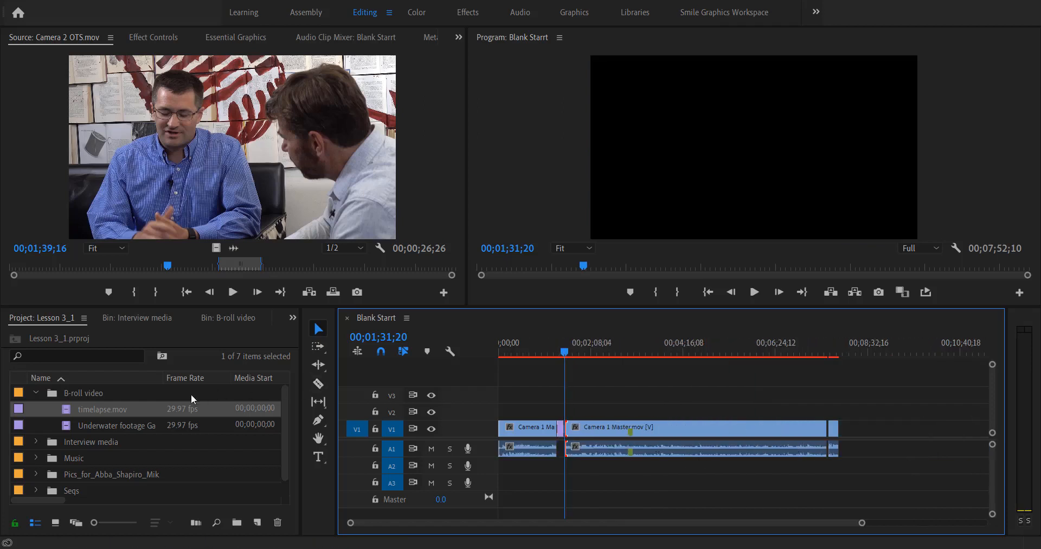
click(57, 458)
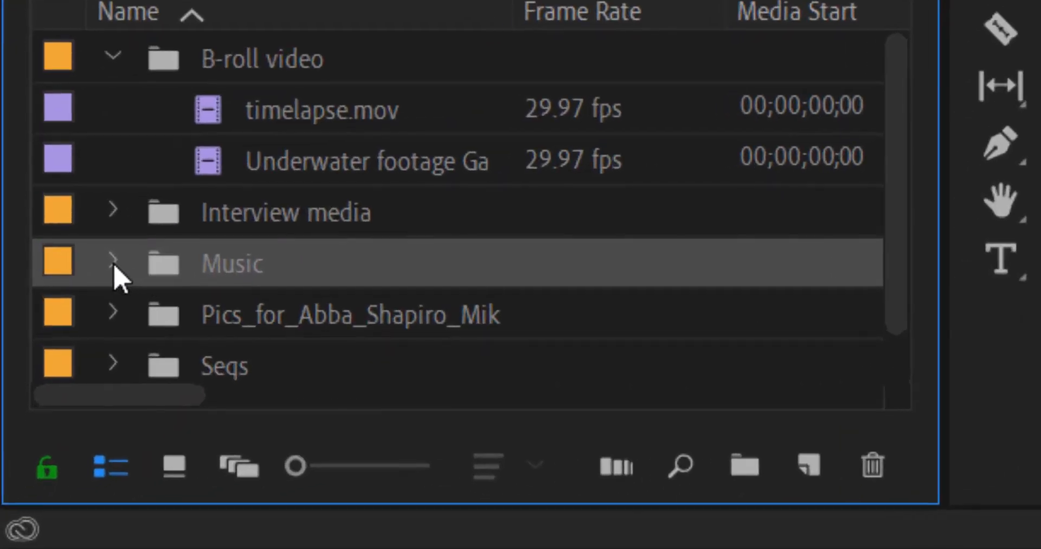
click(114, 262)
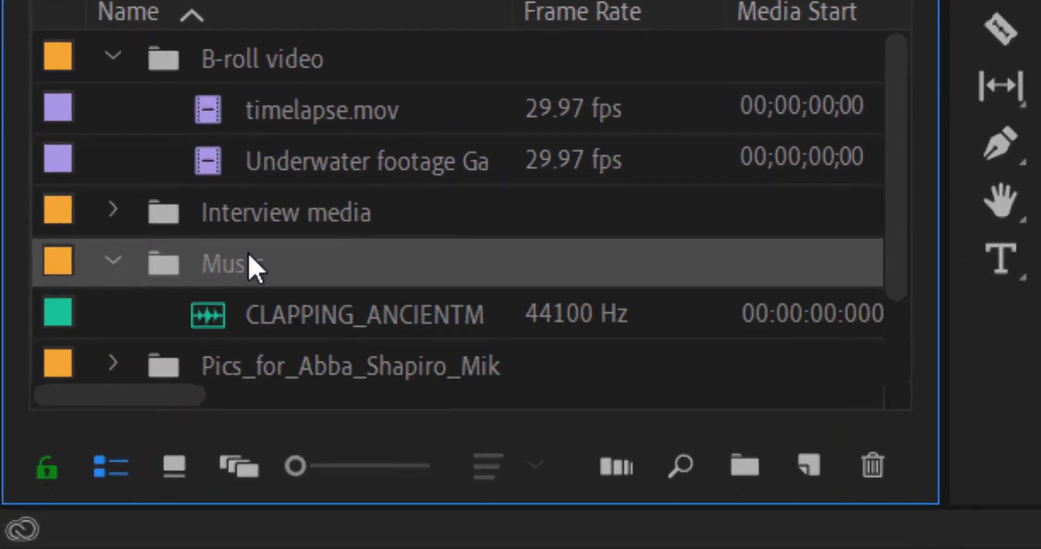
drag(305, 319, 496, 292)
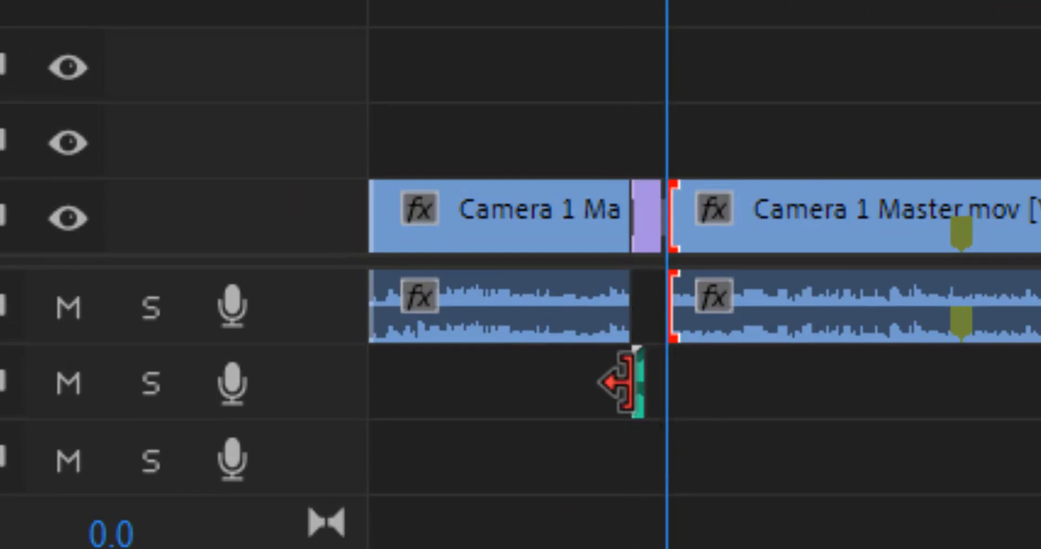
scroll(631, 381, up, 5)
drag(734, 409, 764, 341)
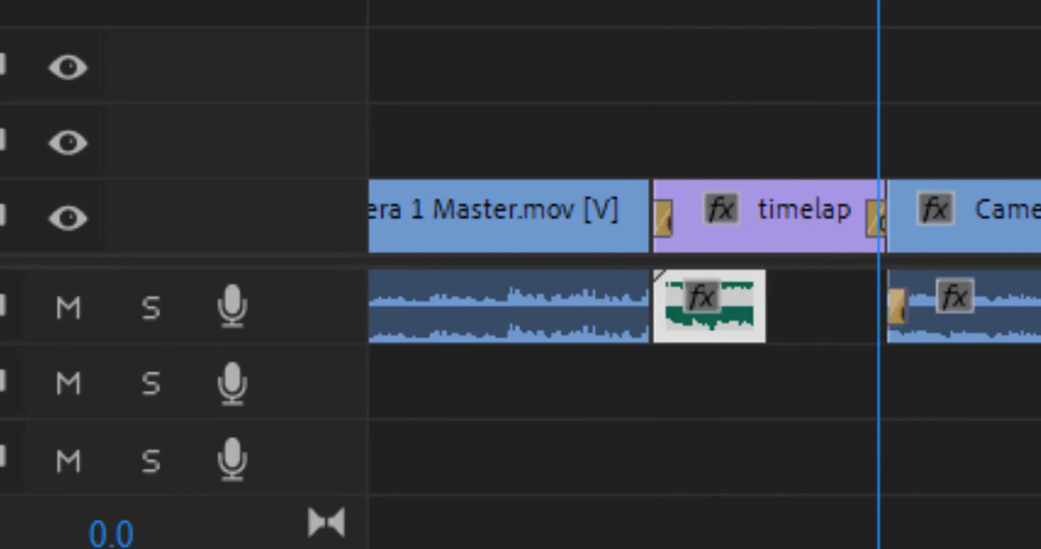
Step: Play the sequence from just before the timelapse clip to review the music under it
drag(879, 1, 639, 1)
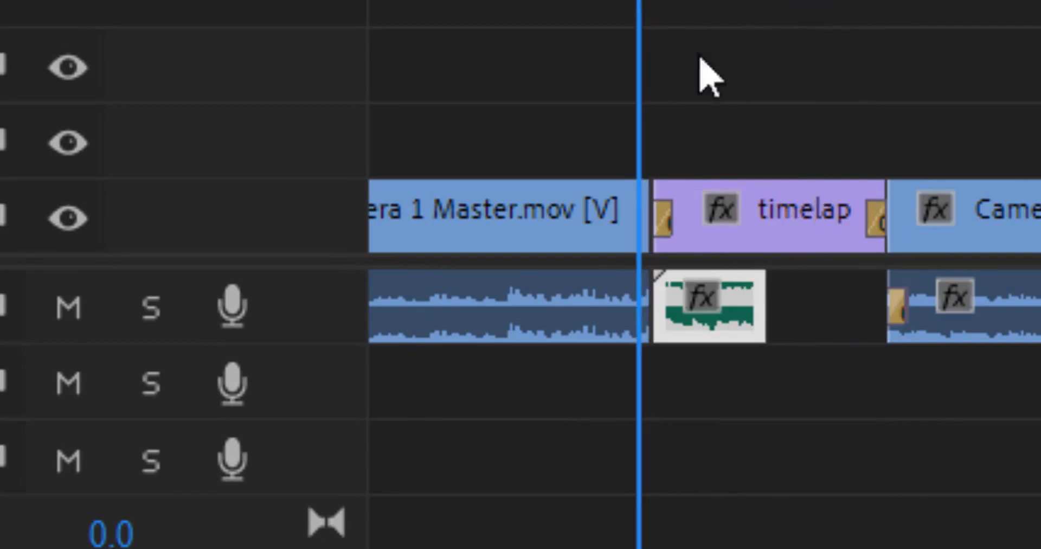
key(space)
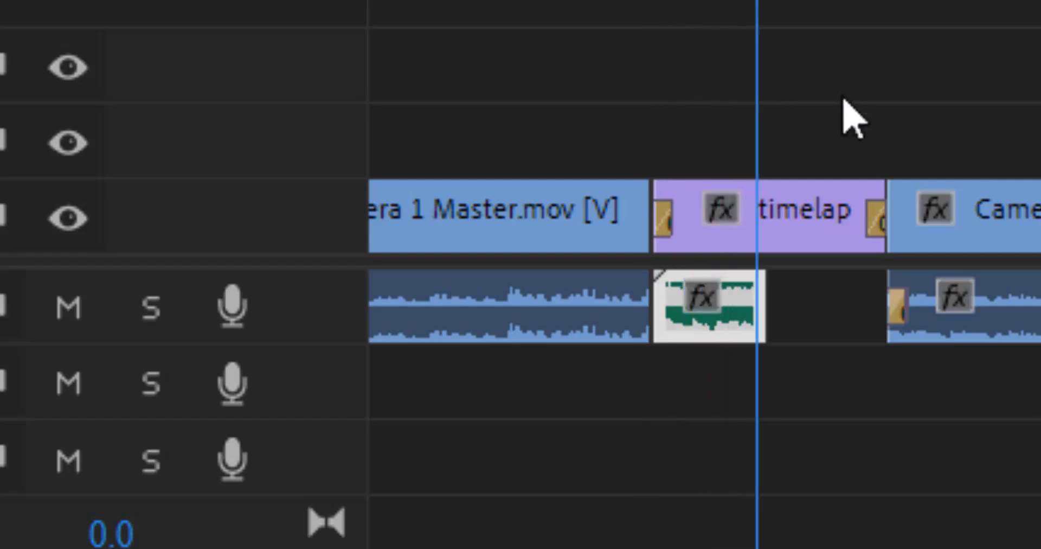
click(727, 3)
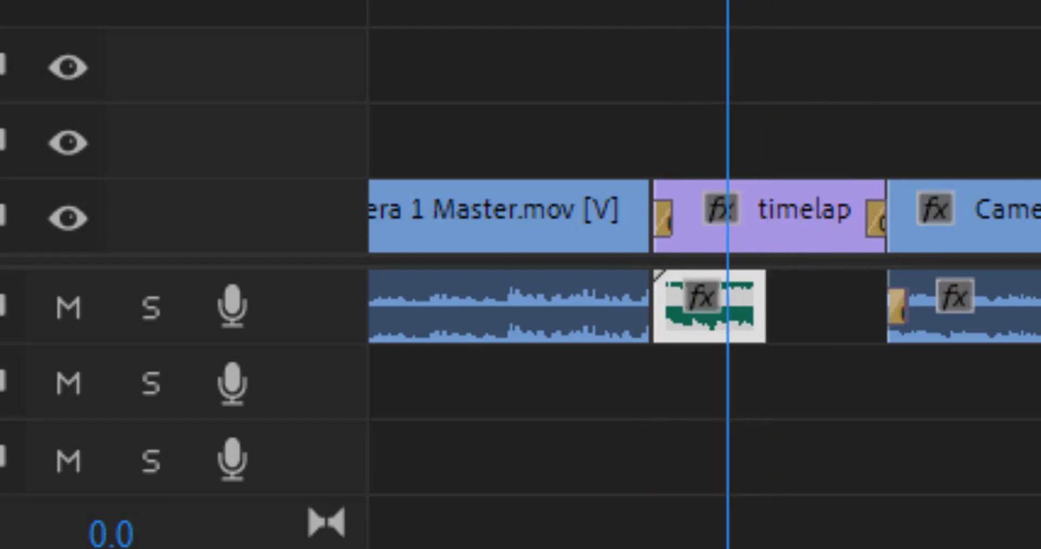
Step: Shorten the timelapse clip to the end of the music and move the second Camera 1 part up against it
click(830, 223)
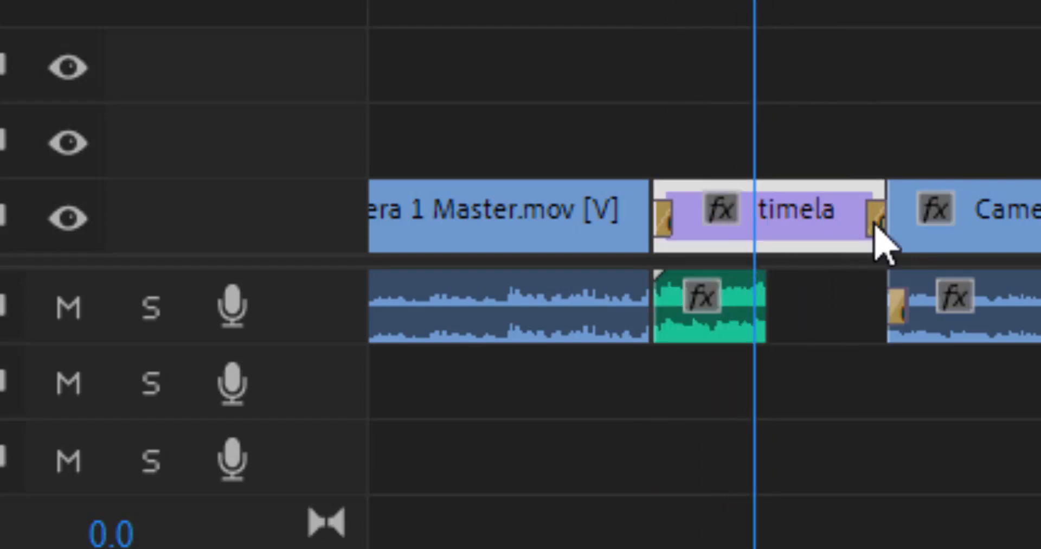
drag(888, 230, 747, 220)
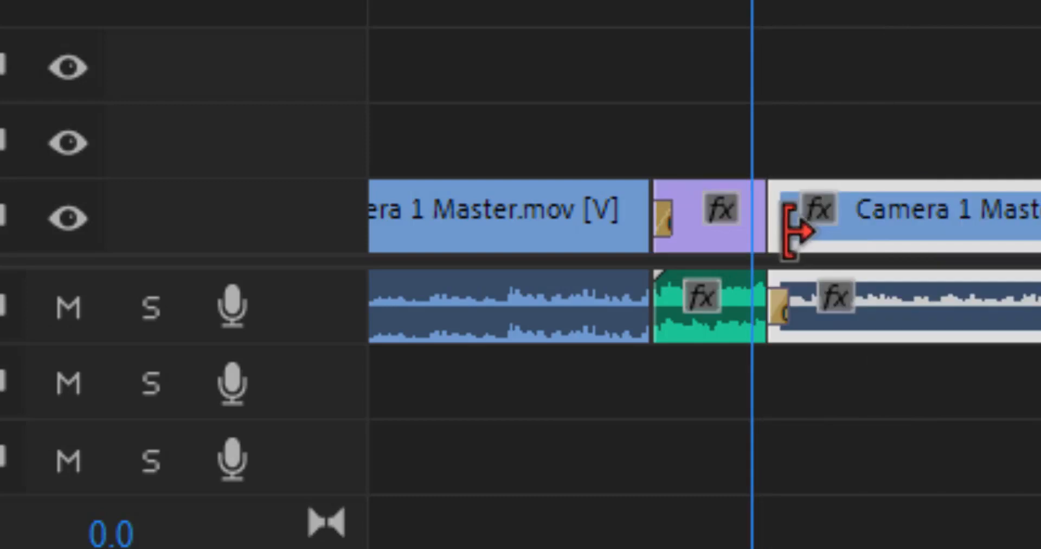
mouse_move(838, 221)
mouse_down()
mouse_move(929, 226)
mouse_move(837, 233)
mouse_move(828, 228)
mouse_move(858, 225)
mouse_move(836, 223)
mouse_up()
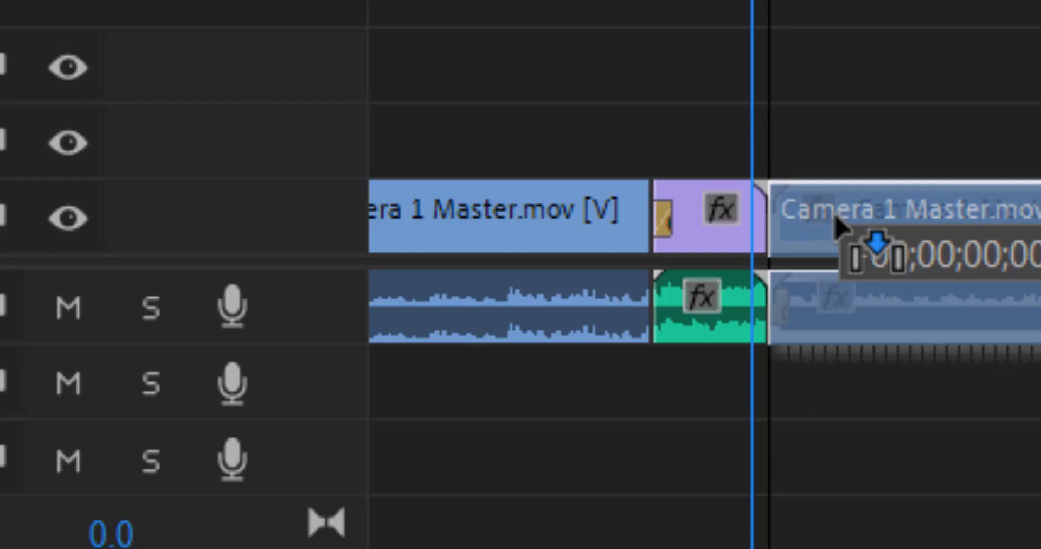
drag(837, 228, 839, 223)
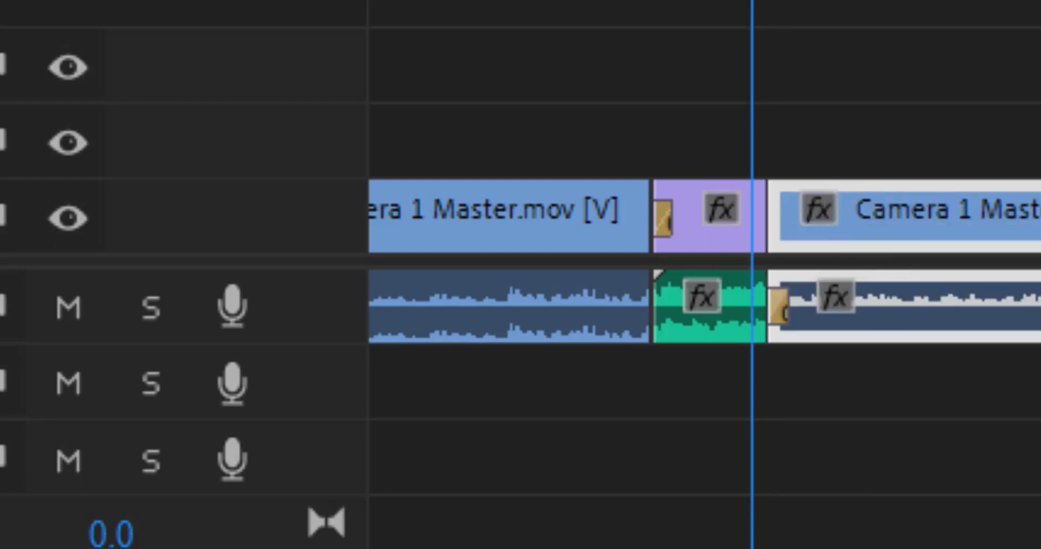
Step: Apply the default transitions between the shortened timelapse clip and the second Camera 1 part, and play across the cut
mouse_move(752, 3)
mouse_down()
mouse_move(805, 3)
mouse_move(736, 3)
mouse_move(791, 3)
mouse_move(744, 2)
mouse_move(781, 2)
mouse_move(754, 3)
mouse_up()
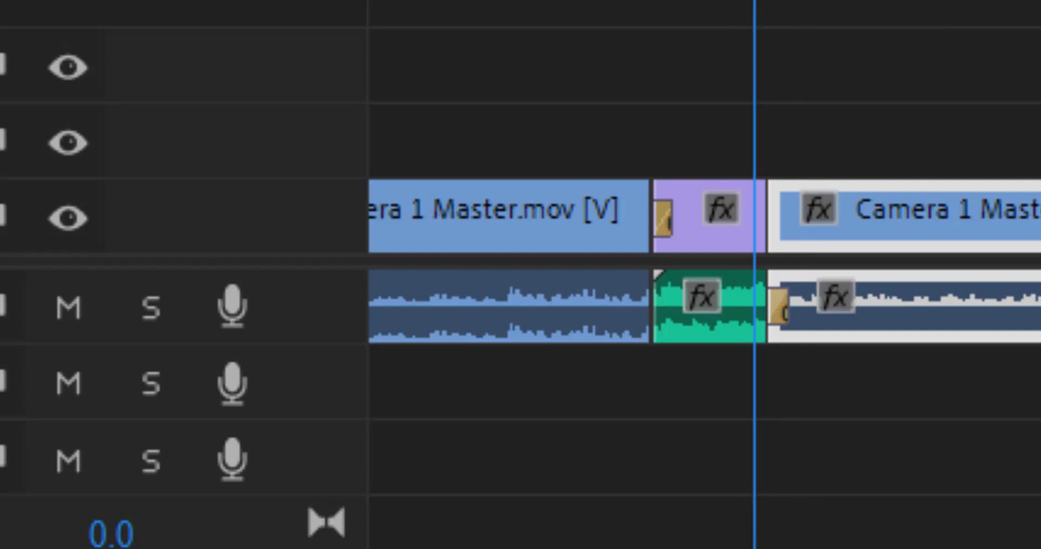
key(space)
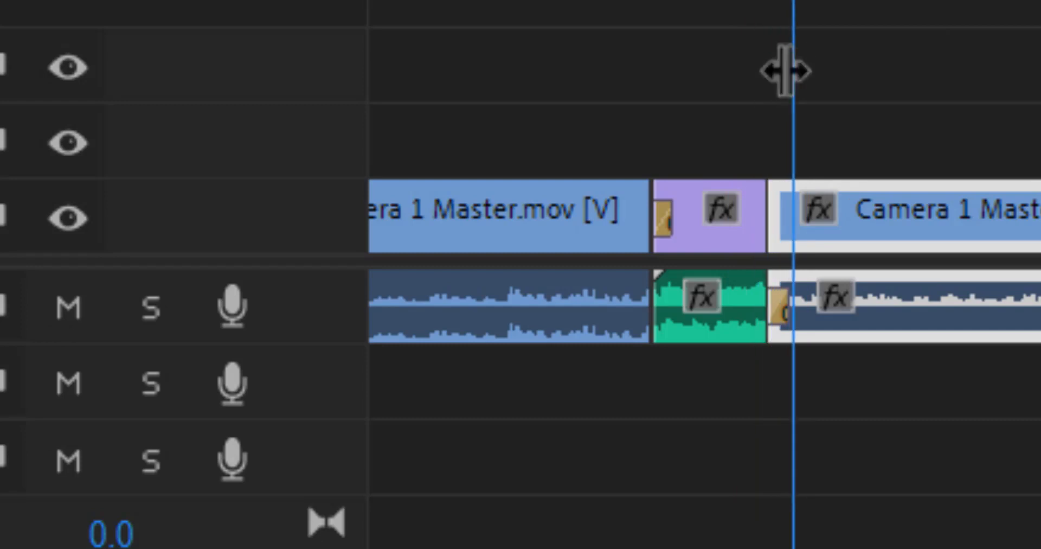
right_click(767, 195)
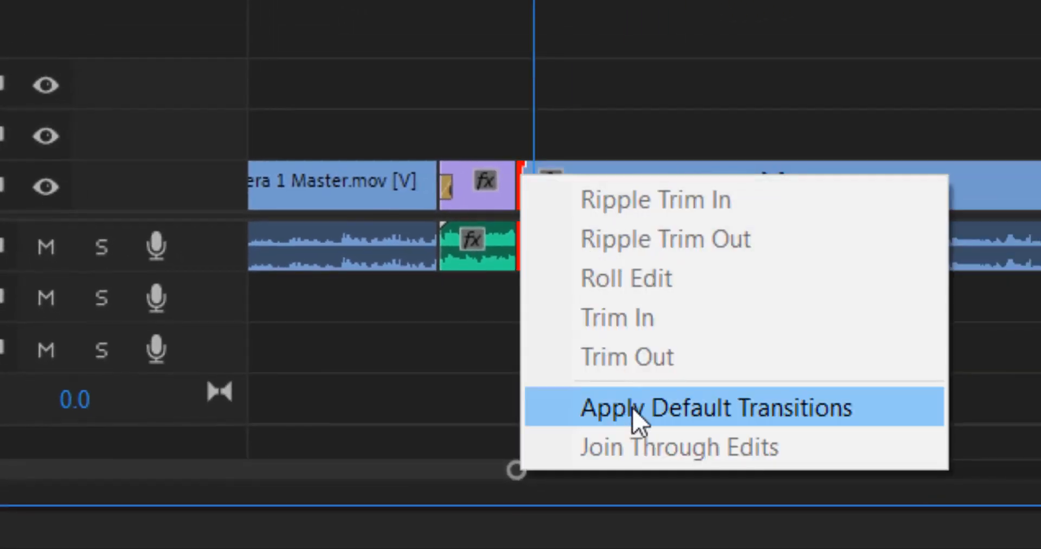
click(639, 420)
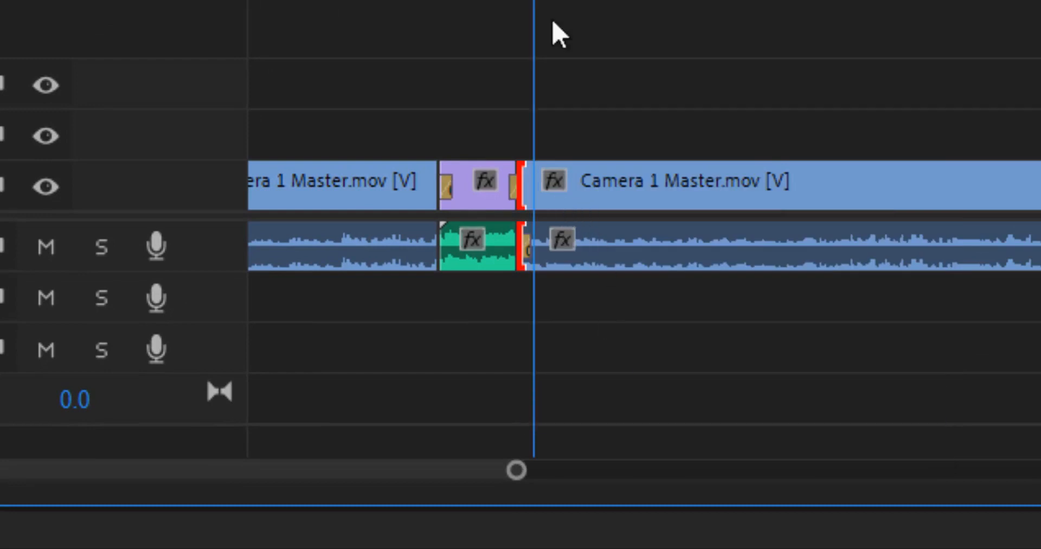
click(507, 2)
key(space)
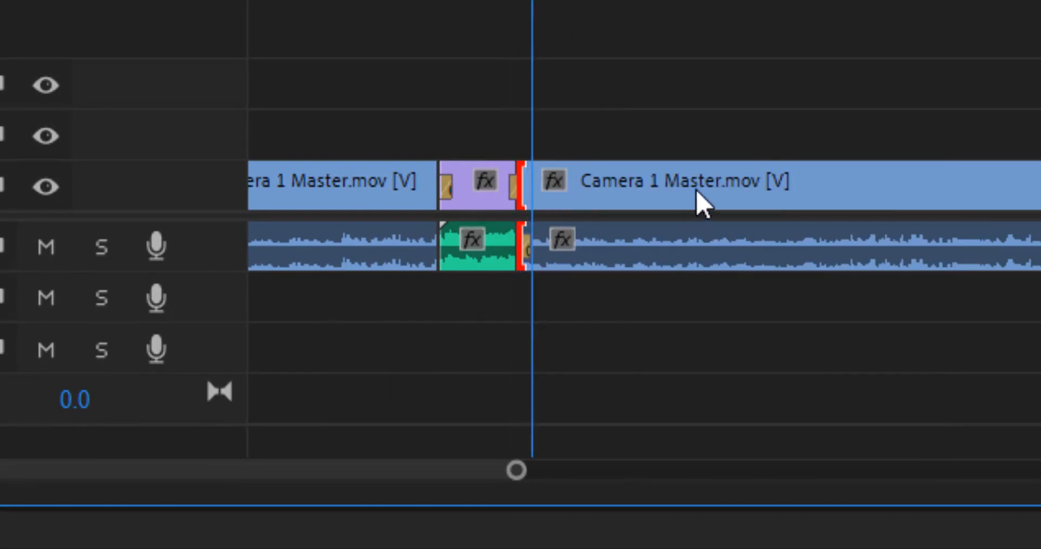
Step: Split the second Camera 1 Master.mov part at 00;03;26;03 with the Razor and shift the remainder later to open a gap
alt+scroll(702, 203, down, 3)
scroll(699, 205, down, 2)
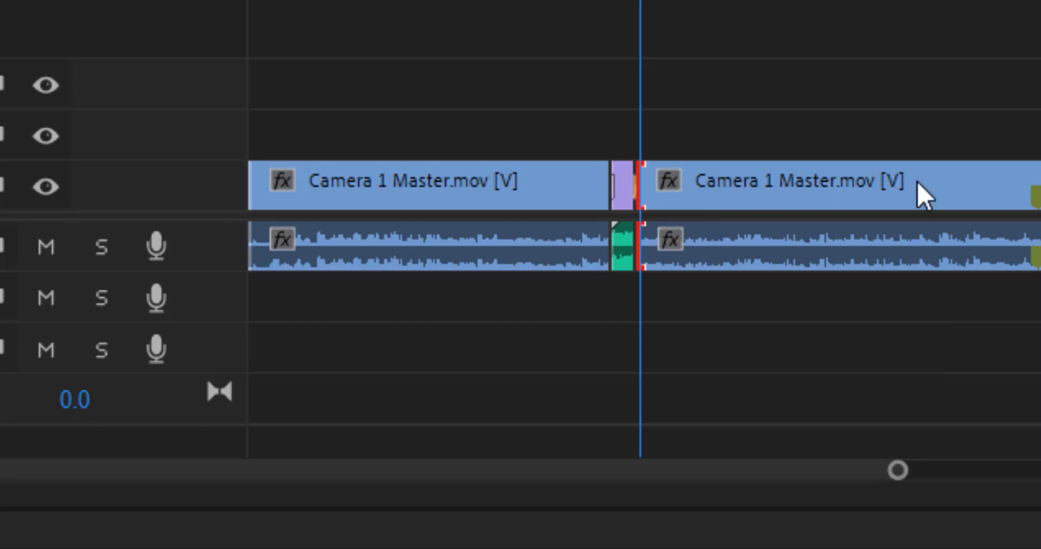
drag(920, 2, 793, 109)
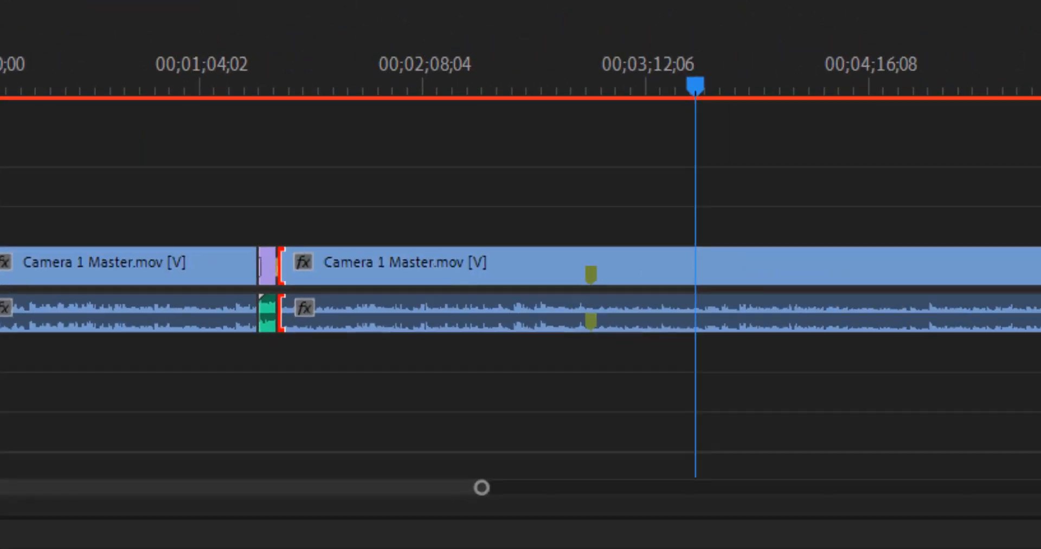
click(702, 268)
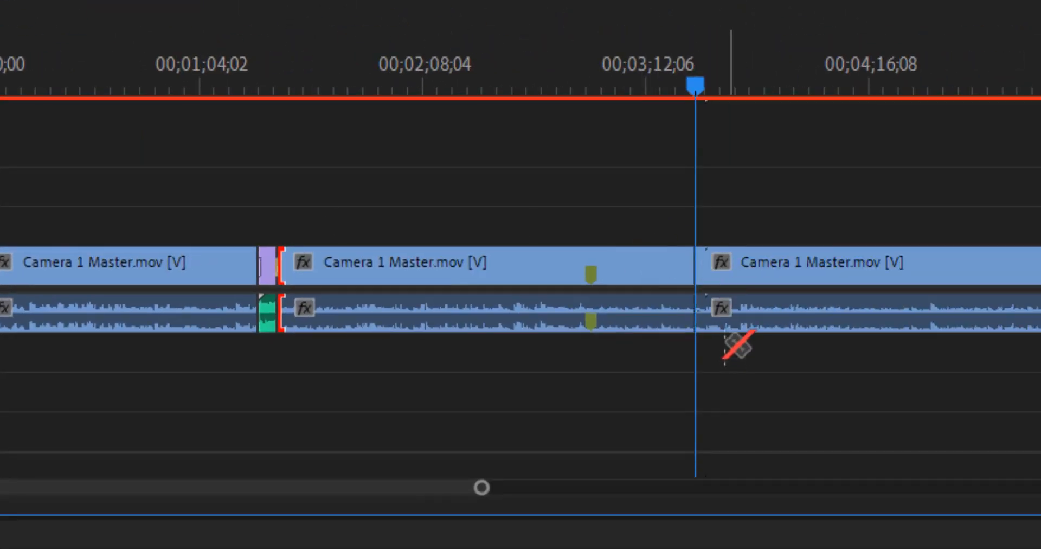
key(v)
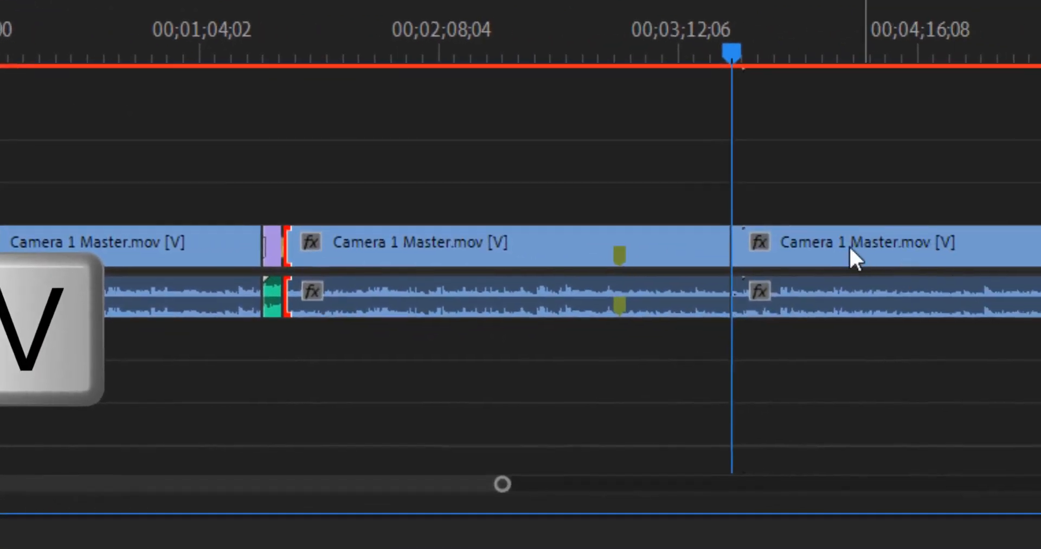
click(825, 247)
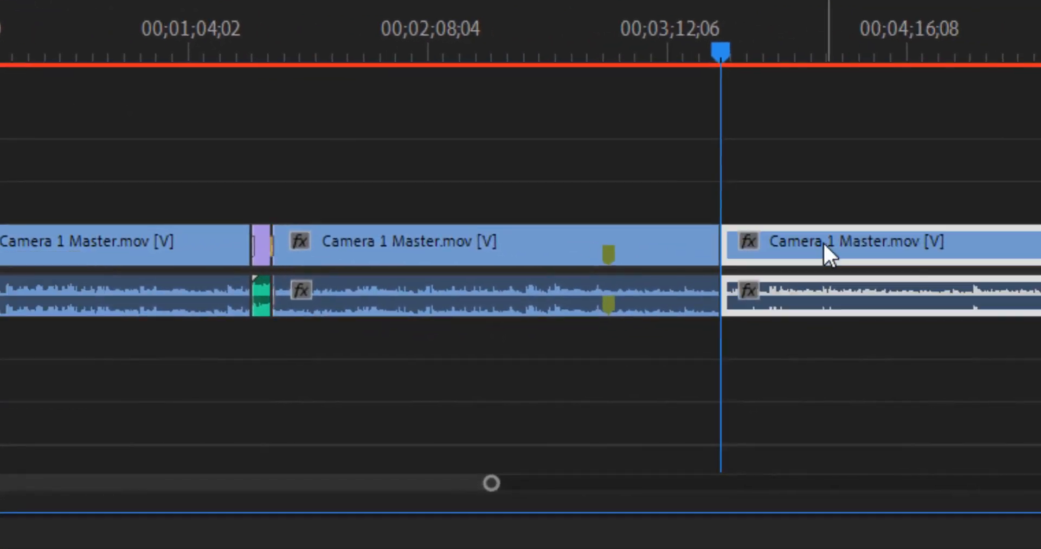
drag(800, 247, 828, 249)
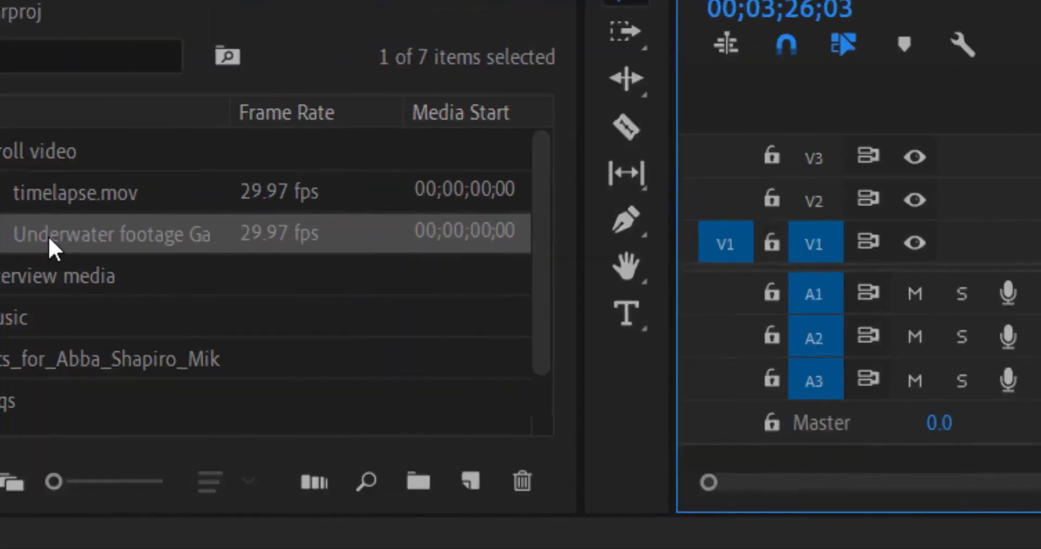
Step: Place only the video of Underwater footage Galapagos.mov on V2 at 00;03;26;03 and move the following Camera 1 part up to its end
click(48, 238)
click(273, 237)
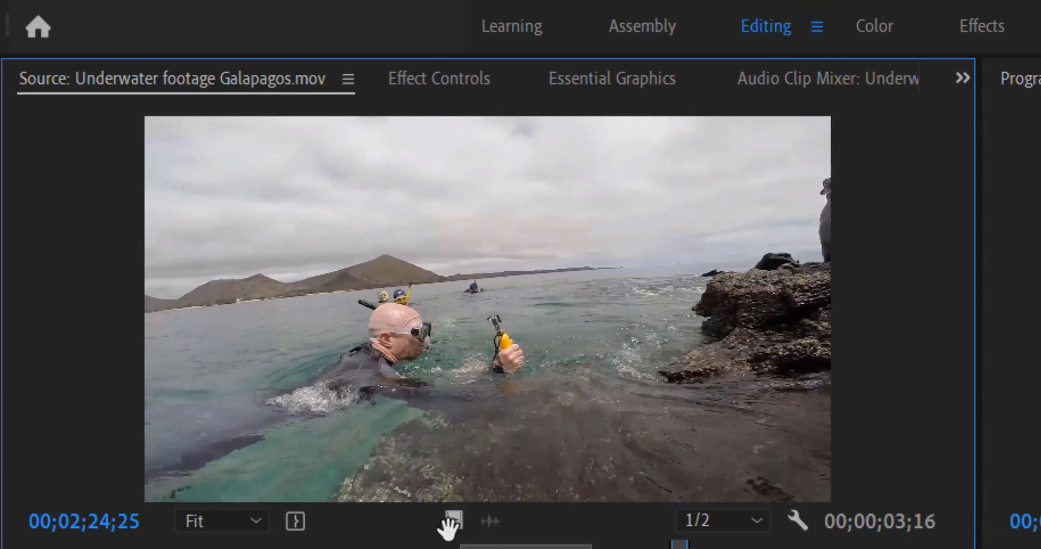
drag(449, 521, 655, 268)
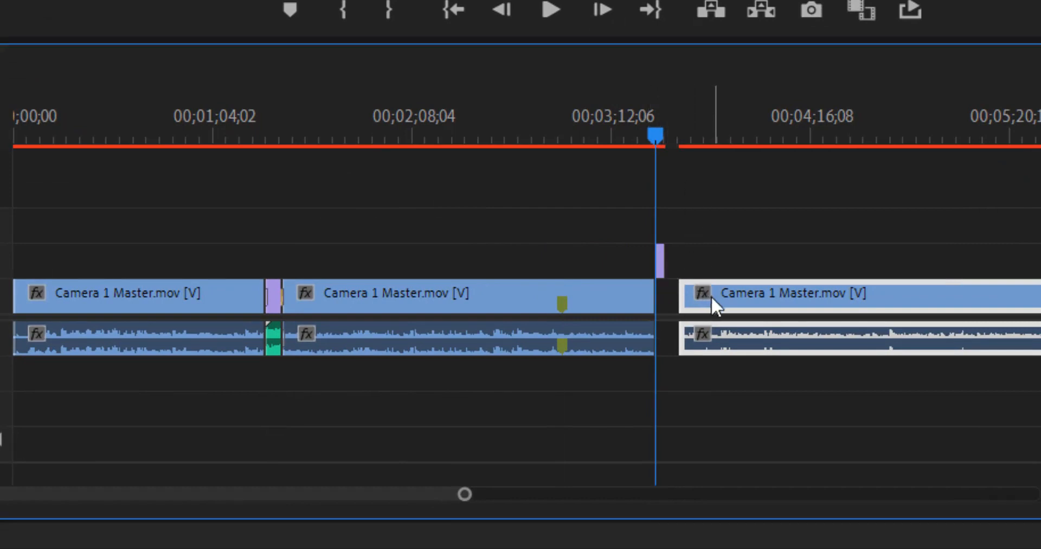
drag(710, 295, 697, 293)
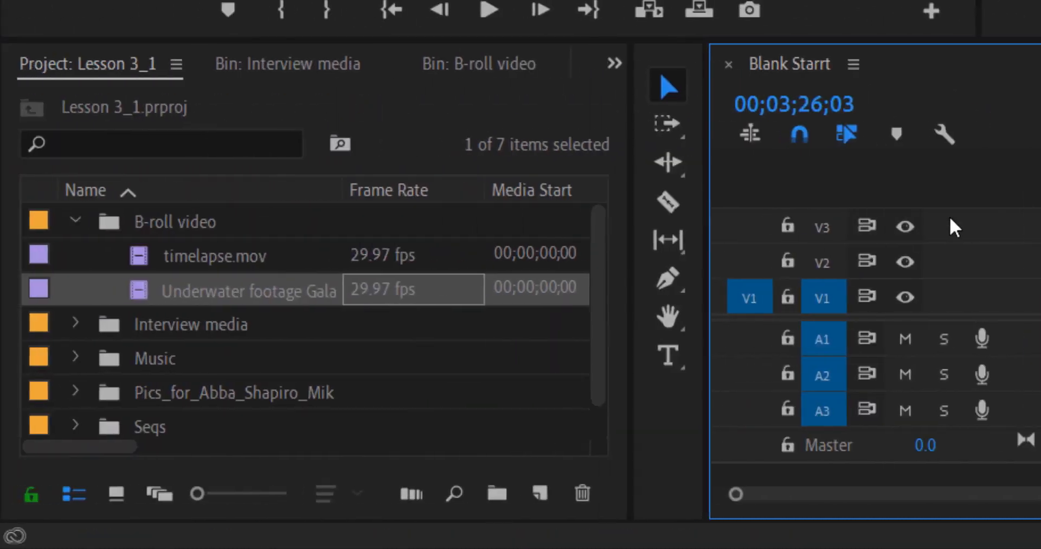
Step: Add CLAPPING_ANCIENTMATH.mp3 from the Music bin to A2 at 00;03;26;03, beneath the underwater clip
click(75, 220)
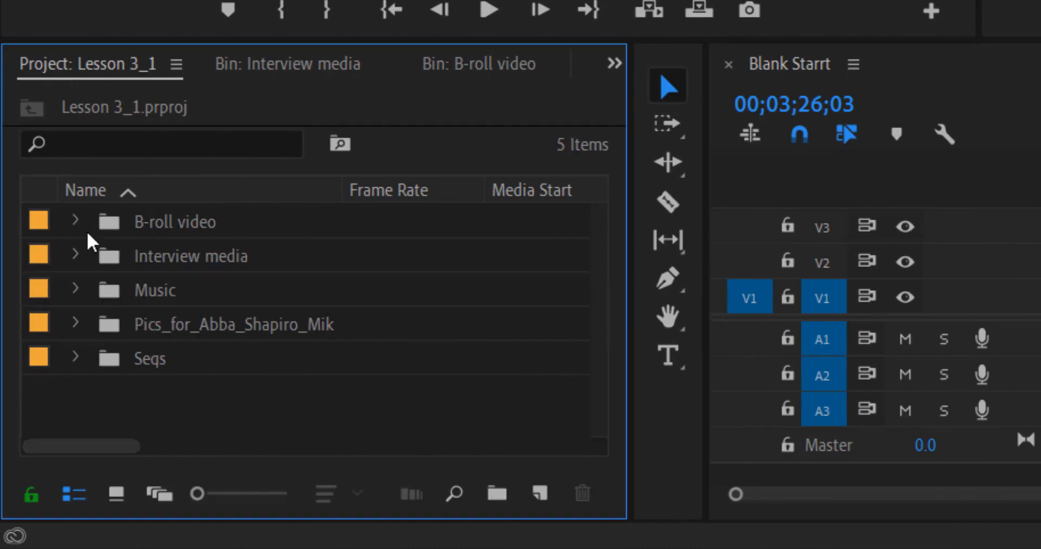
click(81, 287)
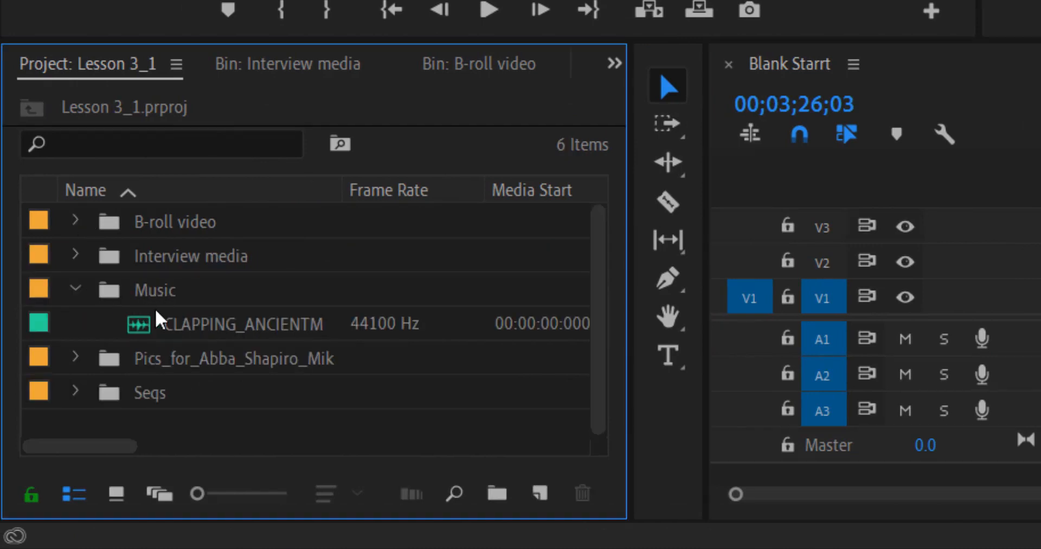
double_click(173, 321)
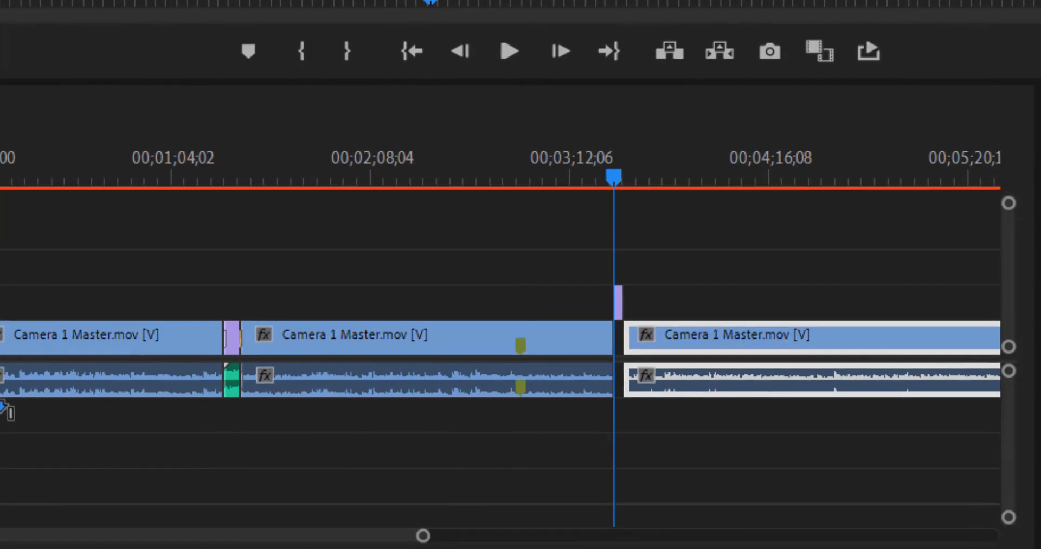
drag(2, 403, 614, 419)
key(=)
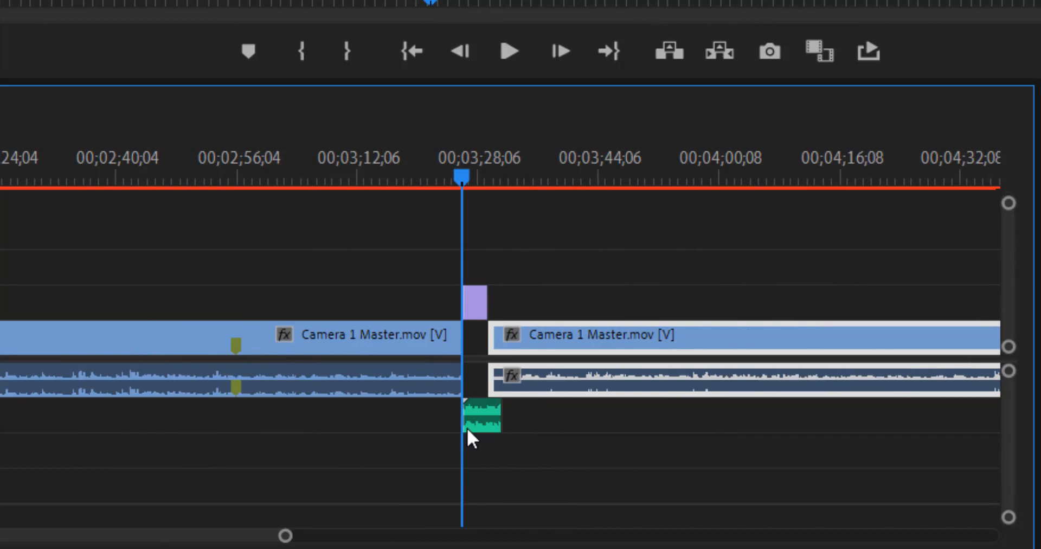
key(=)
Step: Fit the music to the underwater clip's length, move both into the gap on A1 and V1, and play across them
drag(534, 416, 482, 380)
drag(487, 293, 486, 325)
click(434, 163)
key(space)
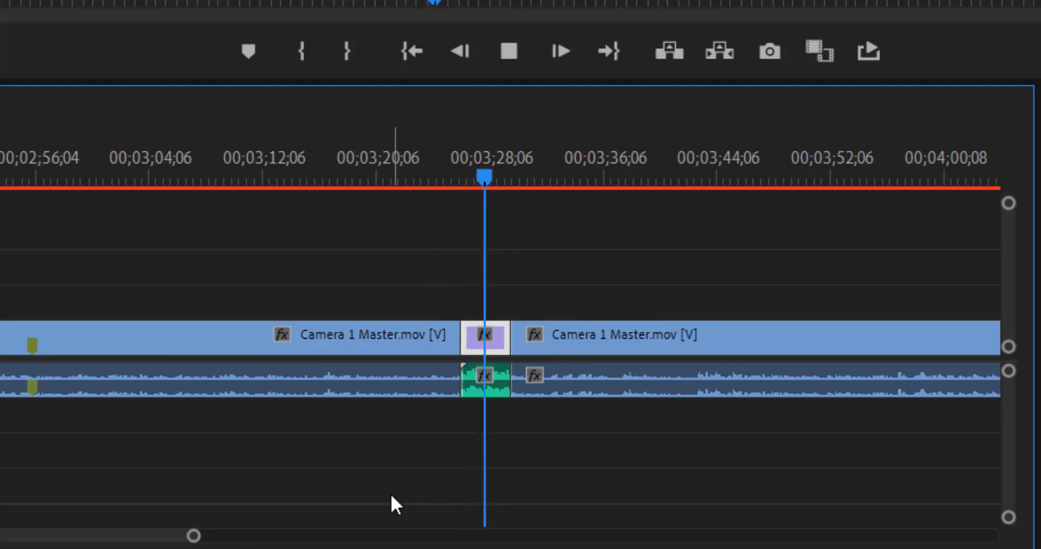
key(space)
Step: Apply the default transitions at both ends of the underwater clip and play across them
right_click(467, 347)
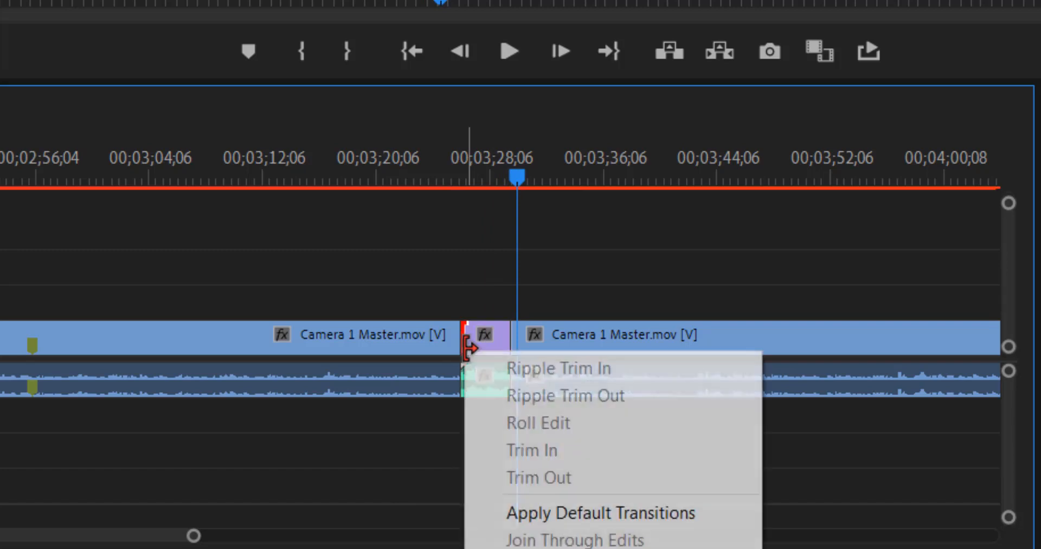
click(758, 502)
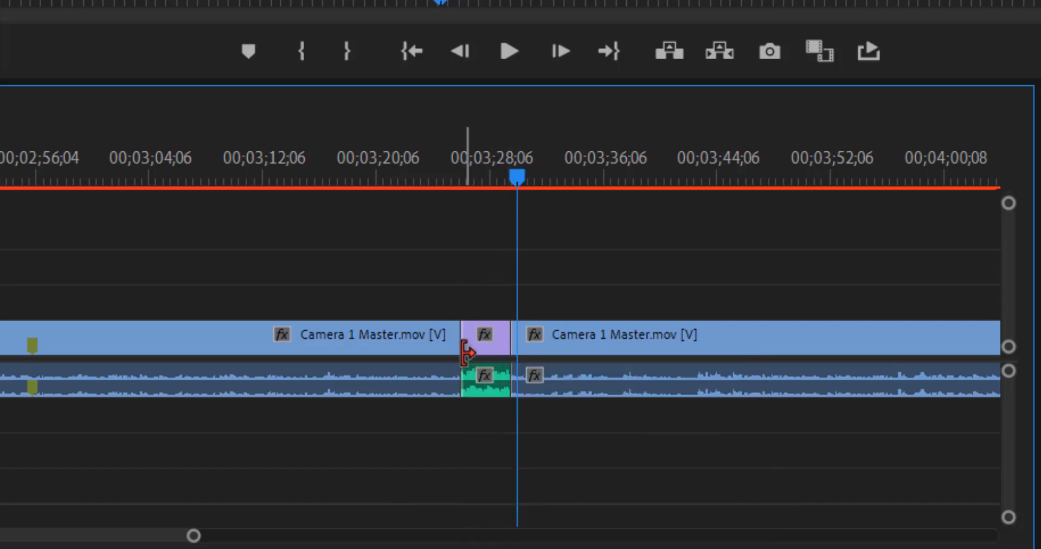
right_click(464, 347)
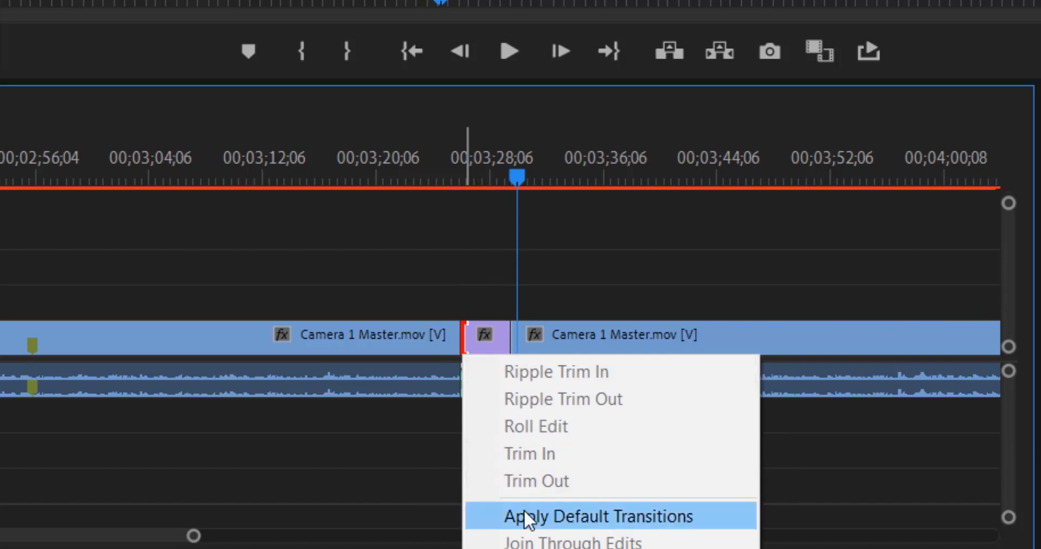
click(526, 518)
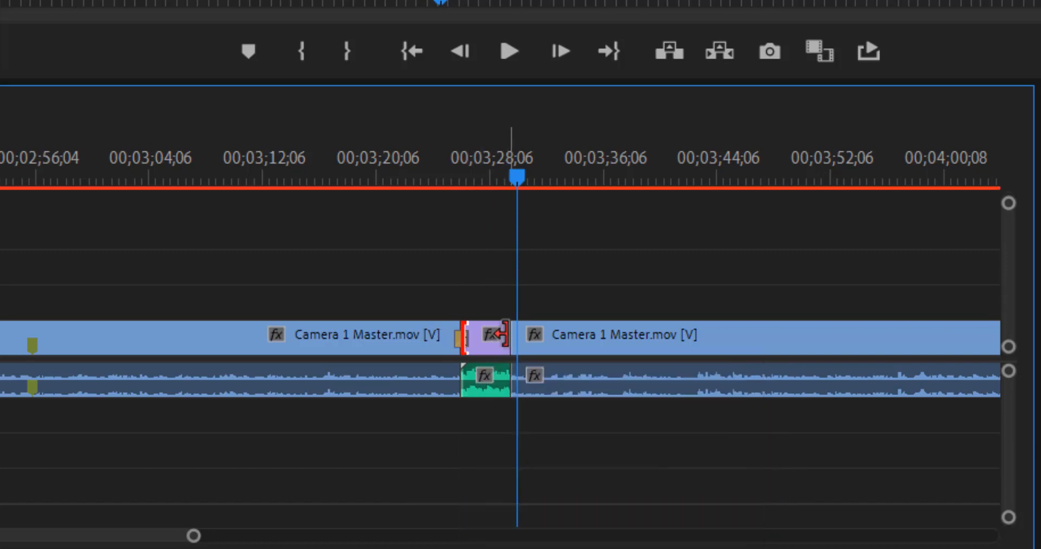
right_click(503, 334)
click(626, 492)
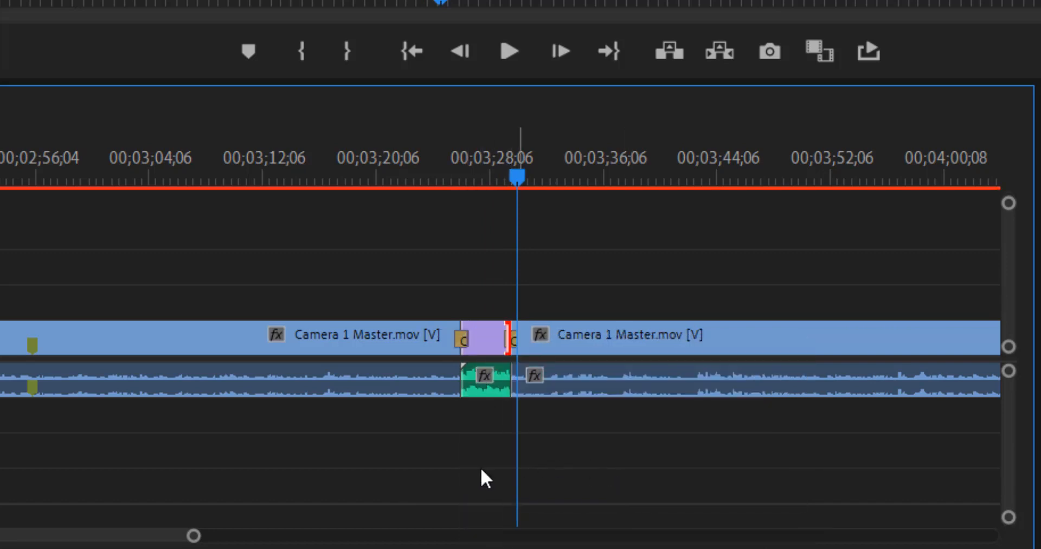
drag(426, 174, 448, 175)
key(space)
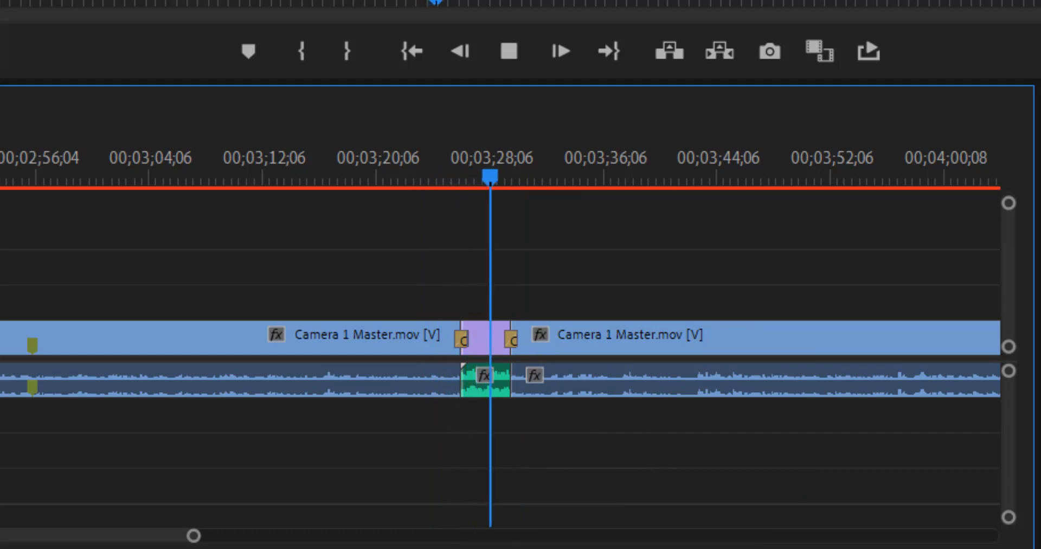
key(space)
Step: Delete the short leftover clip and its audio after the last Camera 1 Master.mov part at the end of the sequence
scroll(639, 332, down, 10)
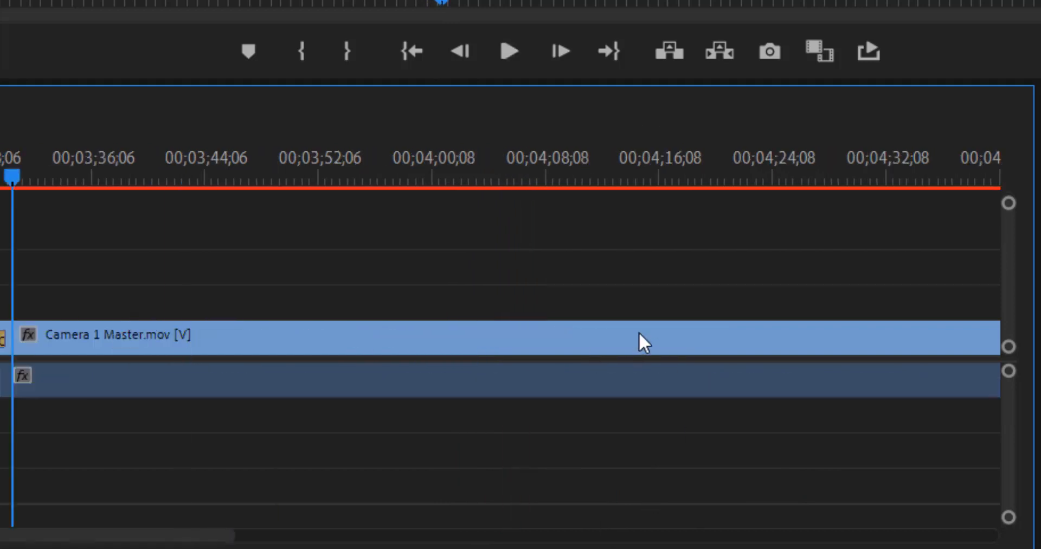
key(minus)
key(minus)
key(minus)
key(minus)
key(minus)
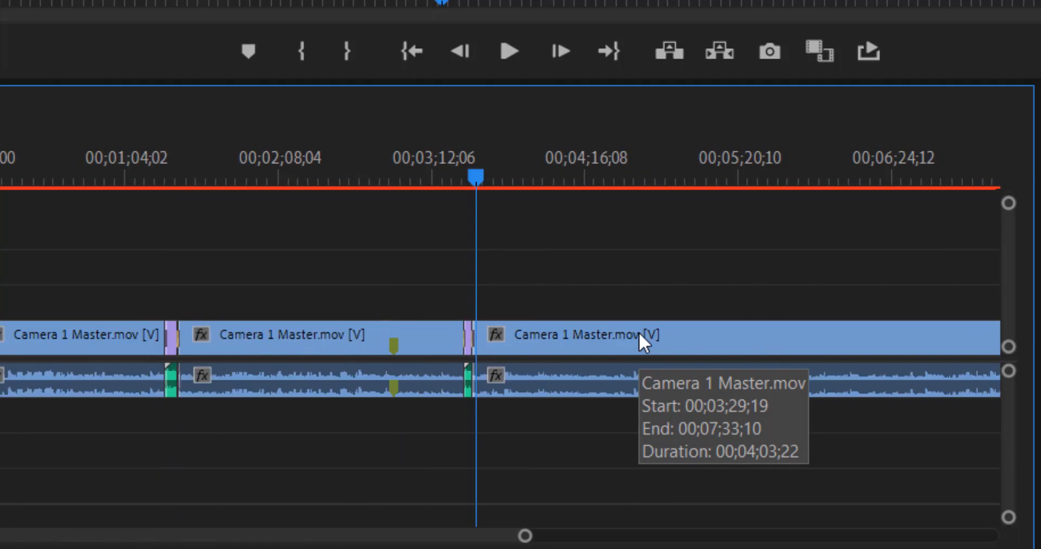
drag(688, 277, 749, 419)
drag(692, 268, 753, 407)
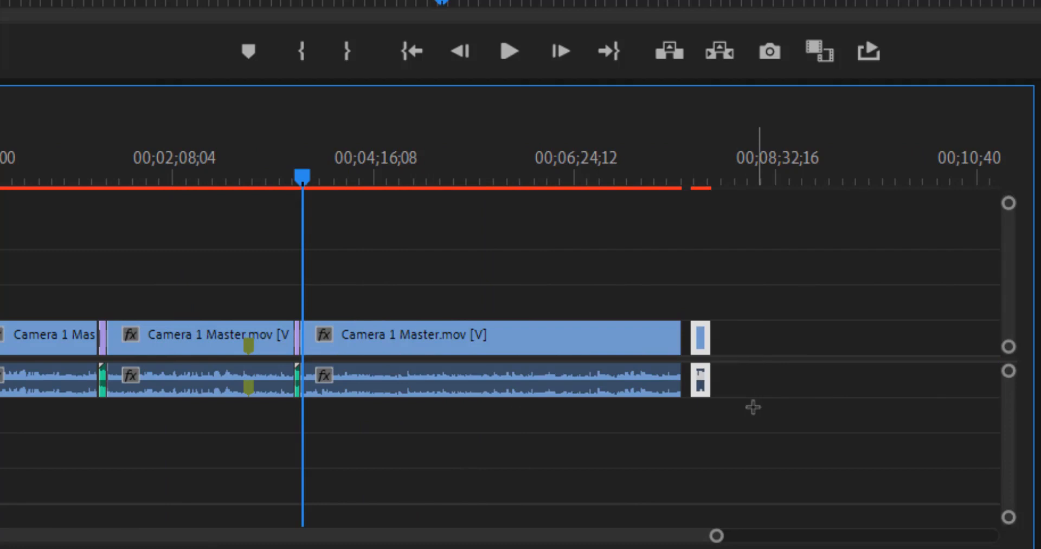
key(Delete)
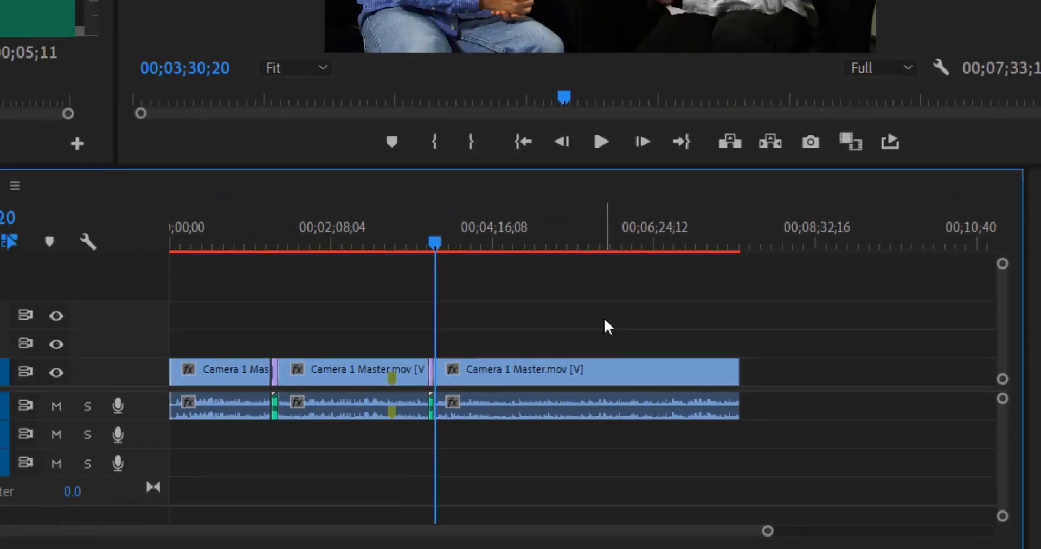
Step: Add a title with the Type tool over the lower part of the picture at 00;05;34;17, reading the interviewee's first name followed by "Interview."
drag(518, 241, 594, 244)
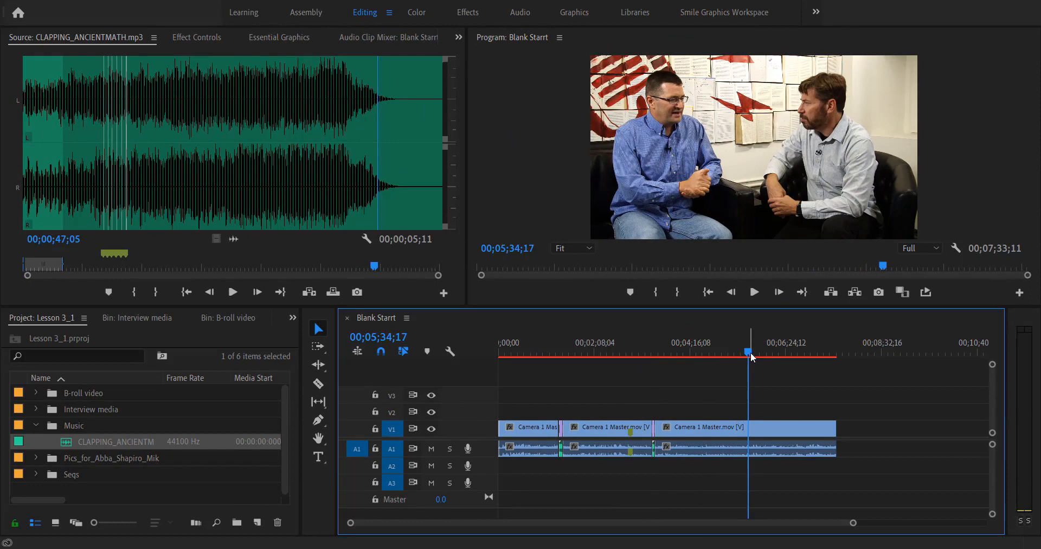
click(35, 426)
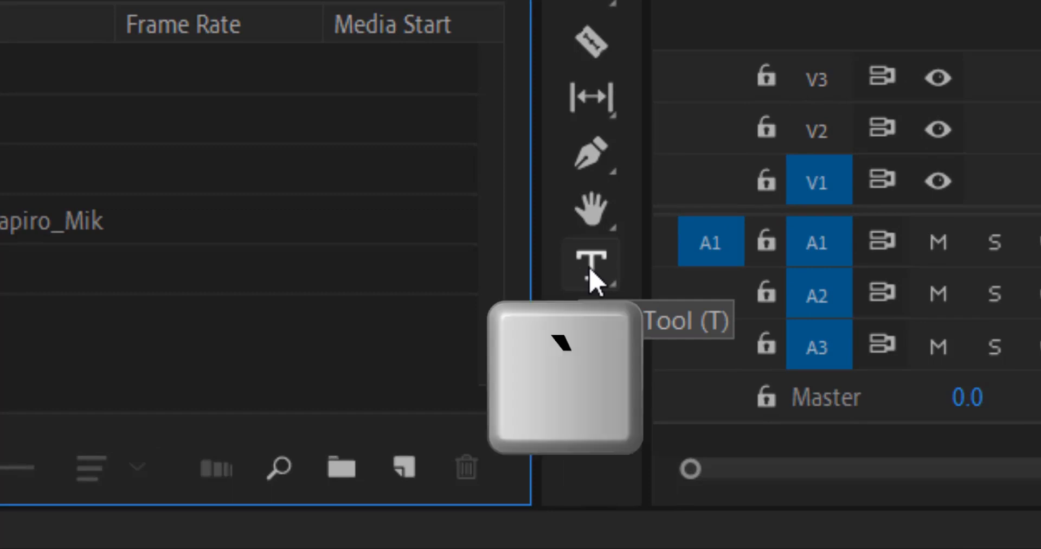
key(t)
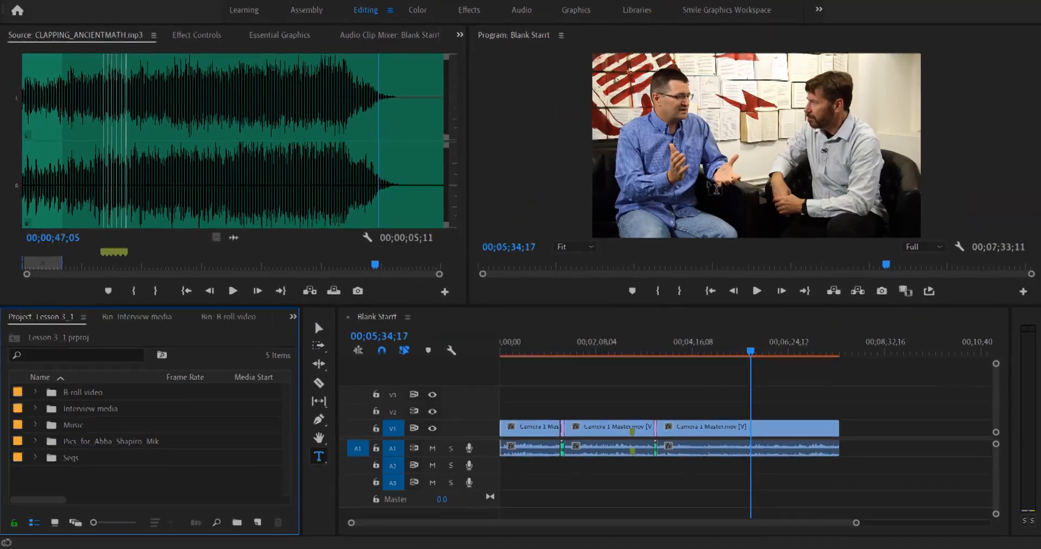
click(740, 223)
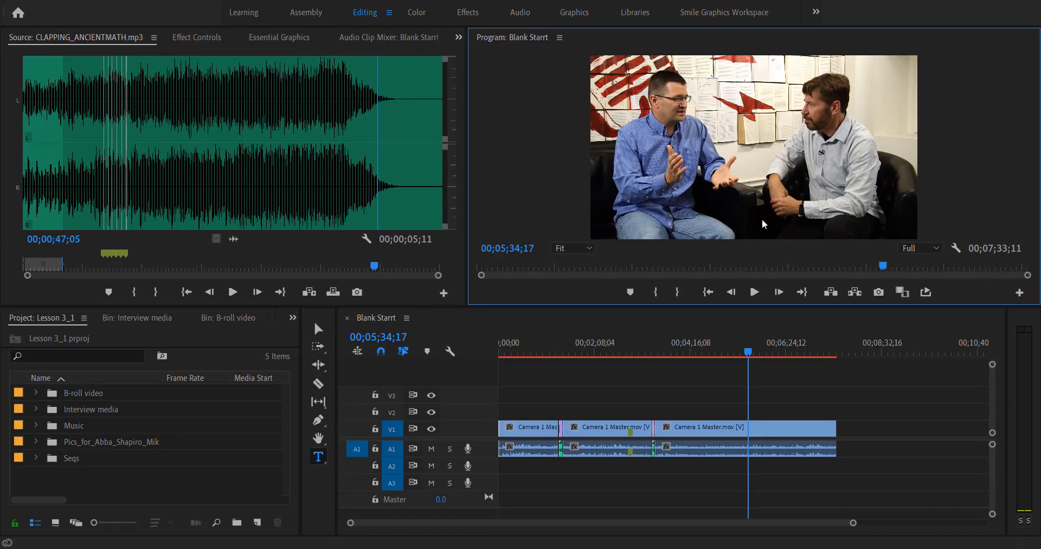
text(Jeremiah)
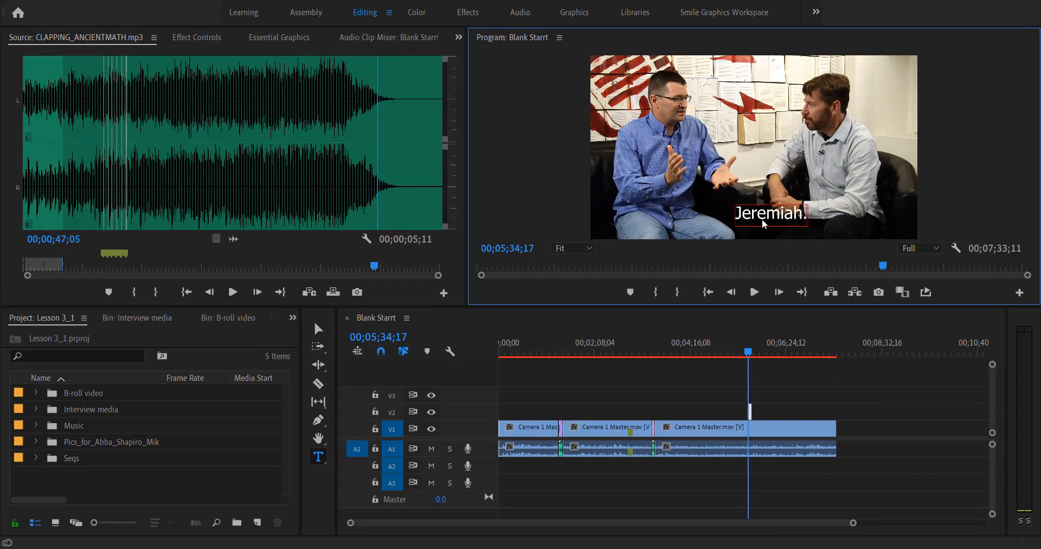
text( Ins)
key(BackSpace)
text(tr)
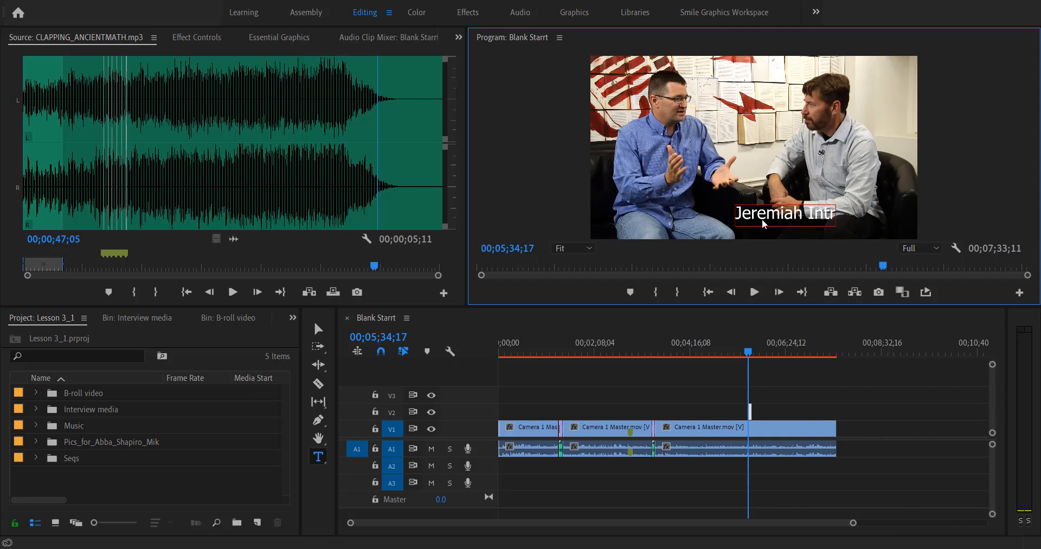
text(erveiew)
key(BackSpace)
key(BackSpace)
key(BackSpace)
key(BackSpace)
key(BackSpace)
key(BackSpace)
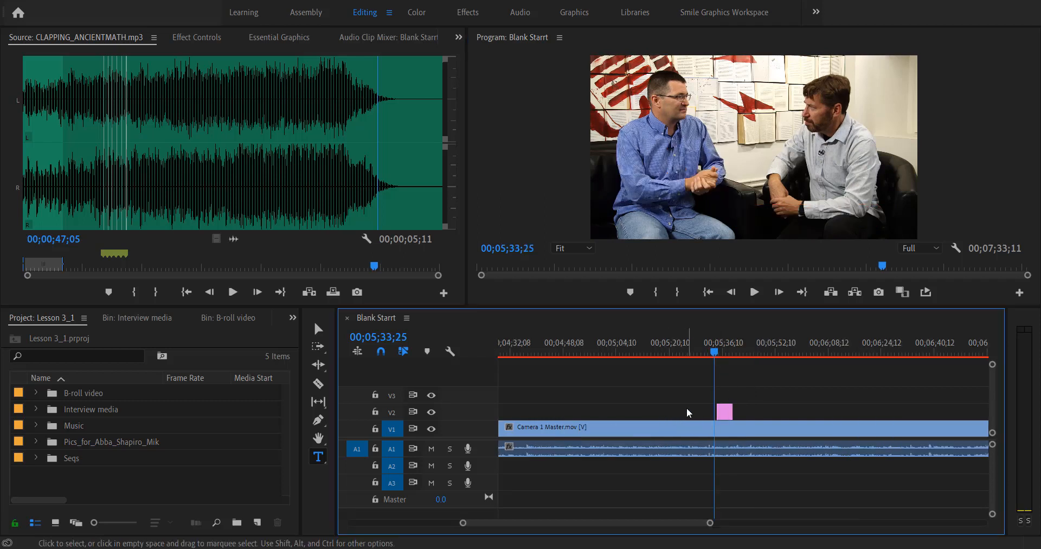
Step: Play the sequence from just before the new title to review how it appears over the interview
click(714, 348)
click(716, 350)
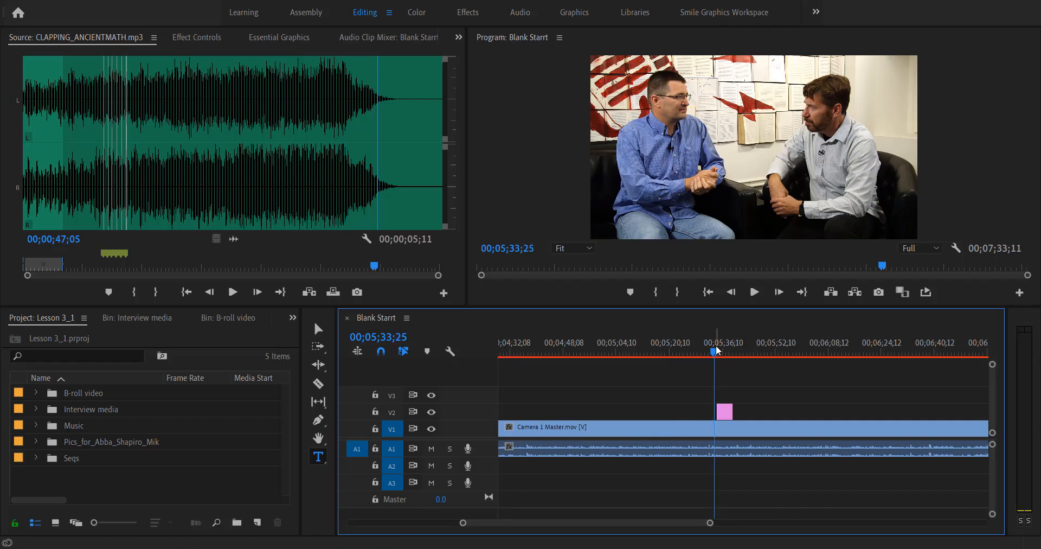
click(717, 346)
key(space)
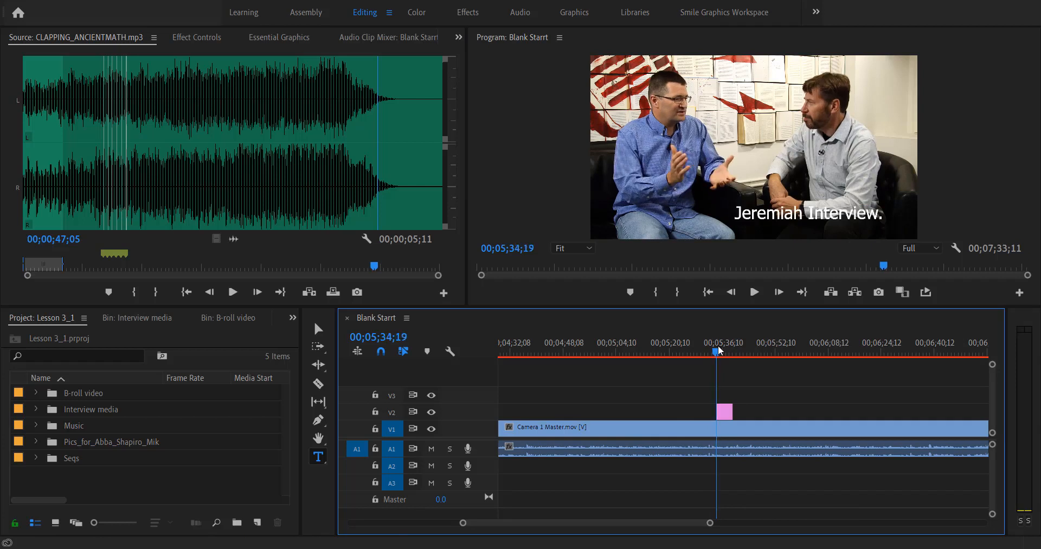
click(716, 351)
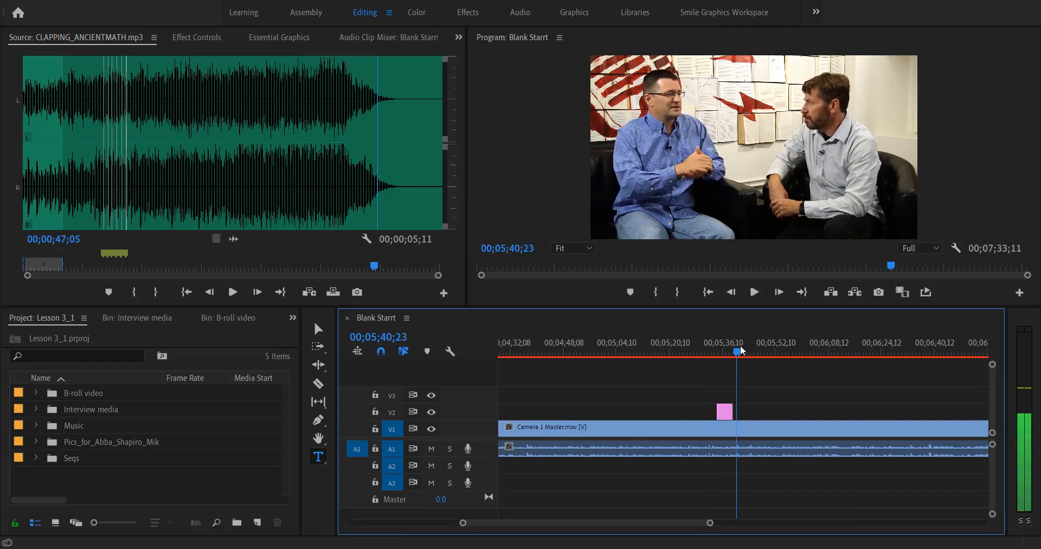
click(717, 351)
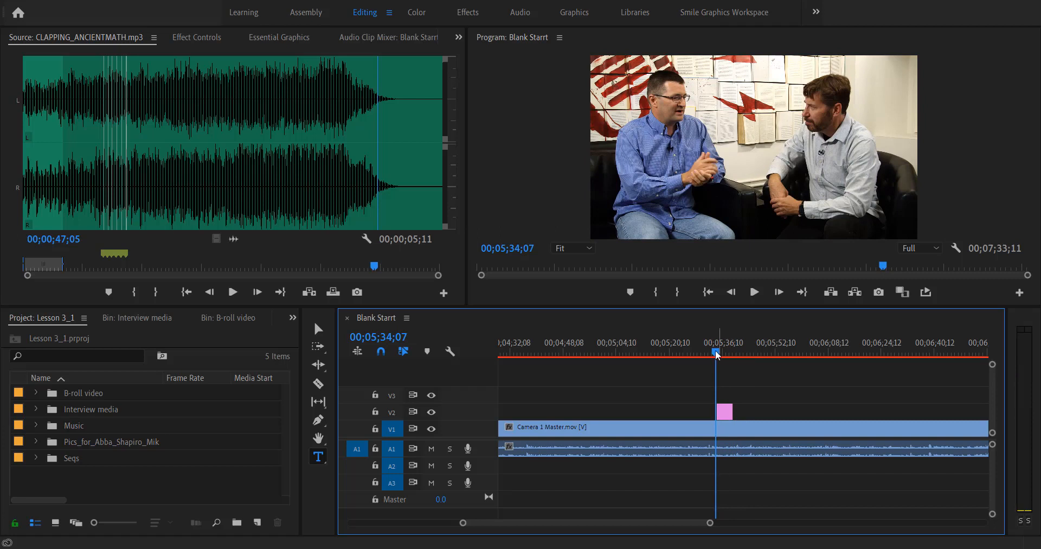
key(space)
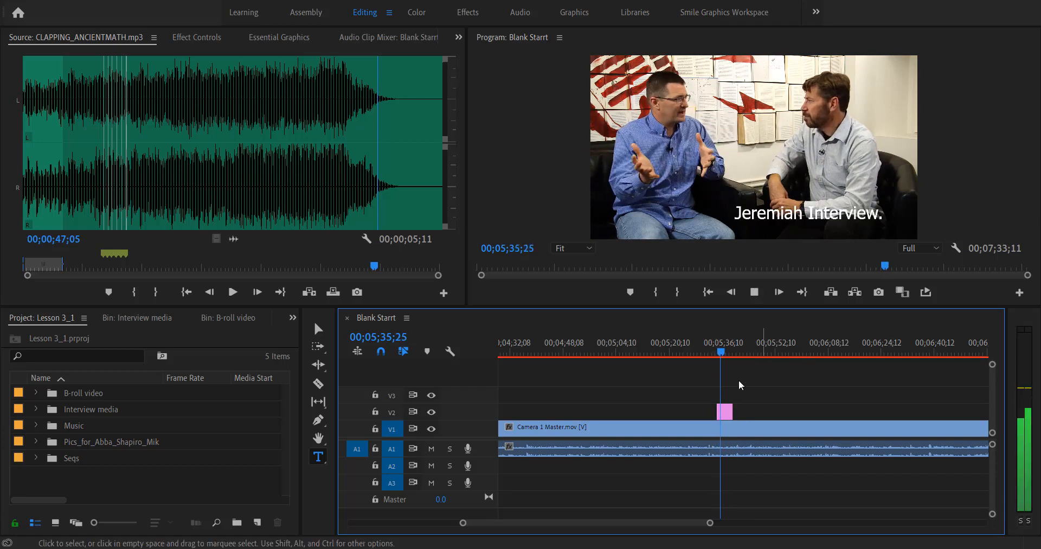
key(space)
Step: Apply the default transitions to the start and end of the title clip on V2 and play through it
right_click(718, 411)
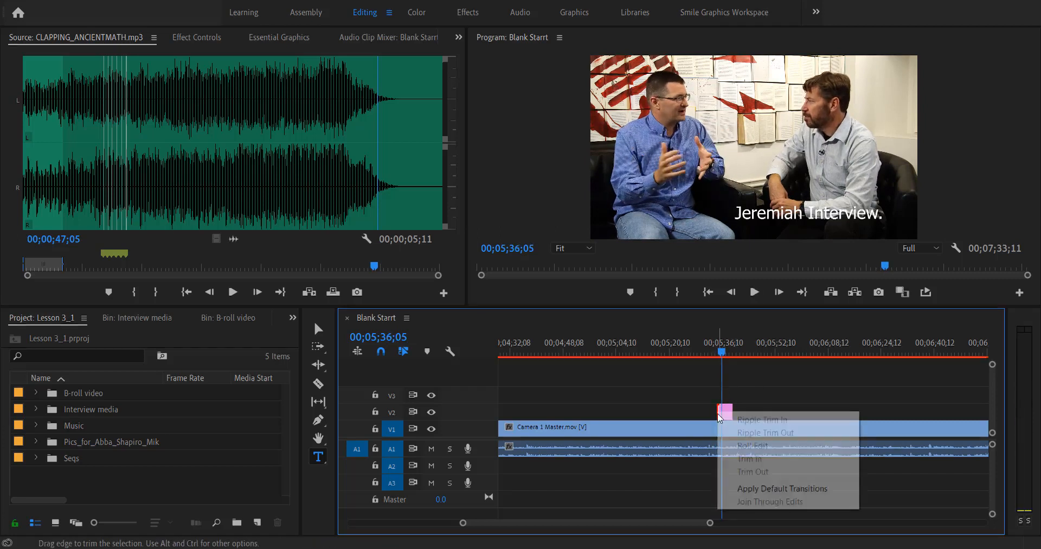
click(788, 490)
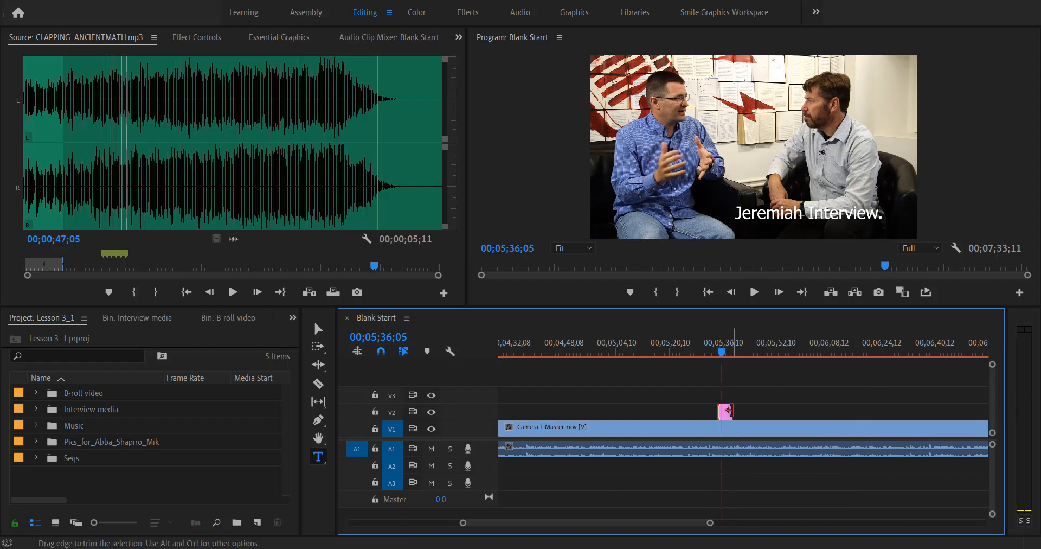
right_click(728, 411)
click(795, 488)
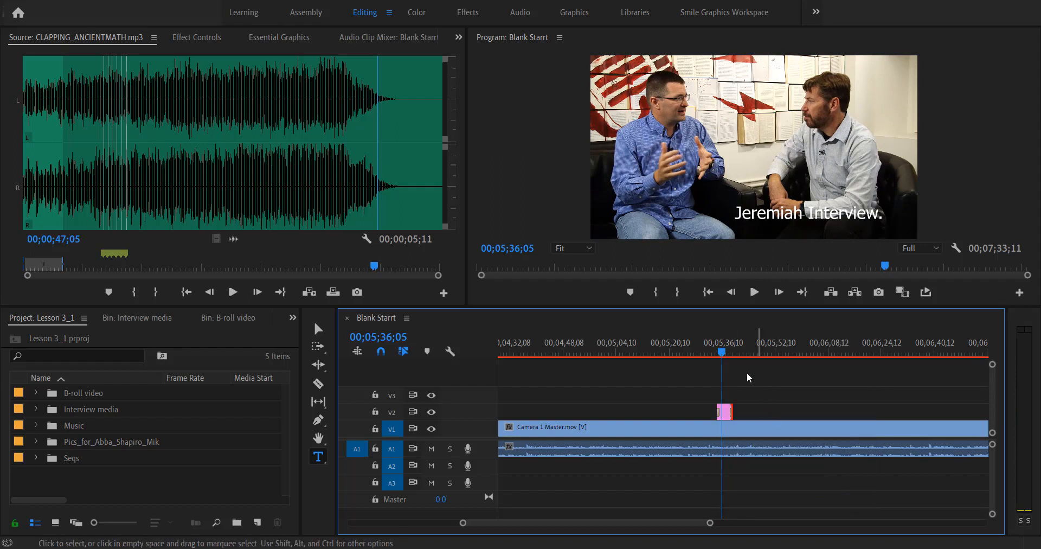
key(space)
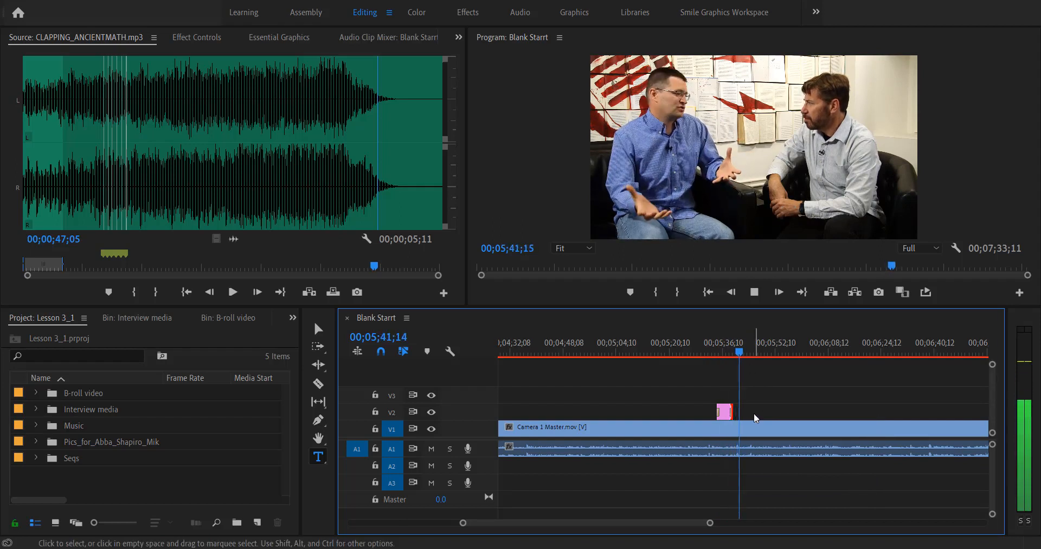
key(space)
click(698, 351)
drag(709, 353, 734, 356)
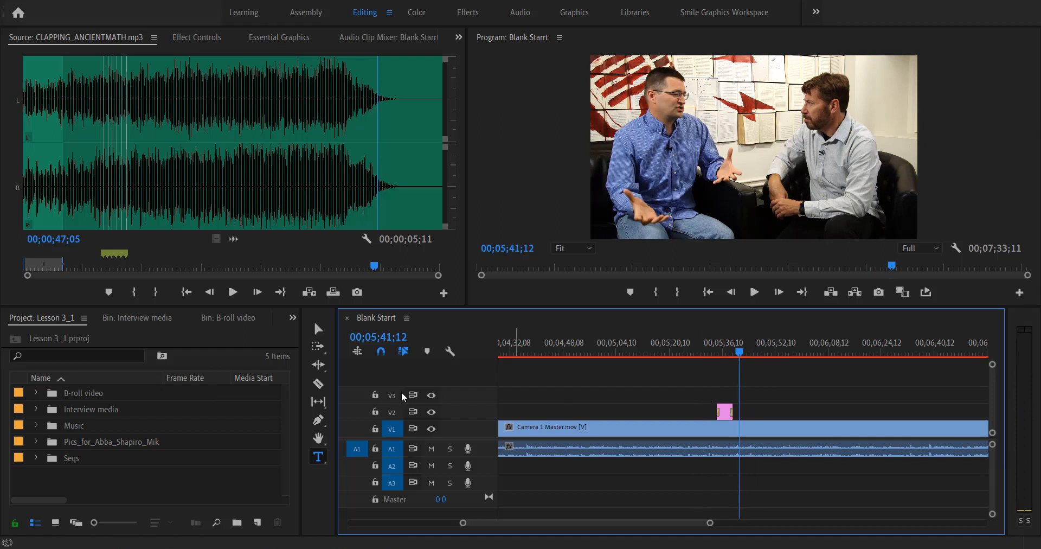
Step: Place timelapse.mov from the B-roll video bin on V2 just after the title clip, starting at 00;05;41;12
click(40, 396)
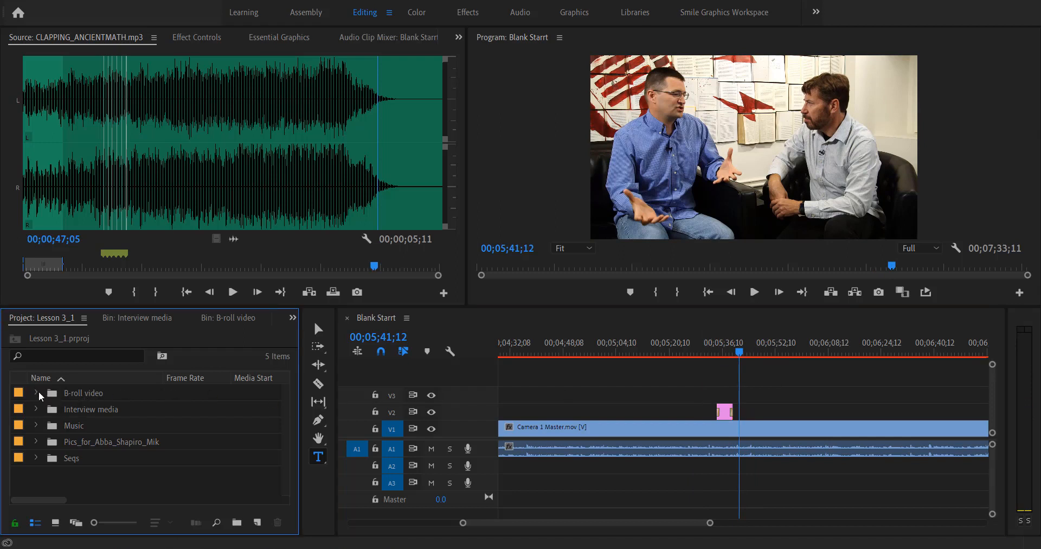
click(37, 394)
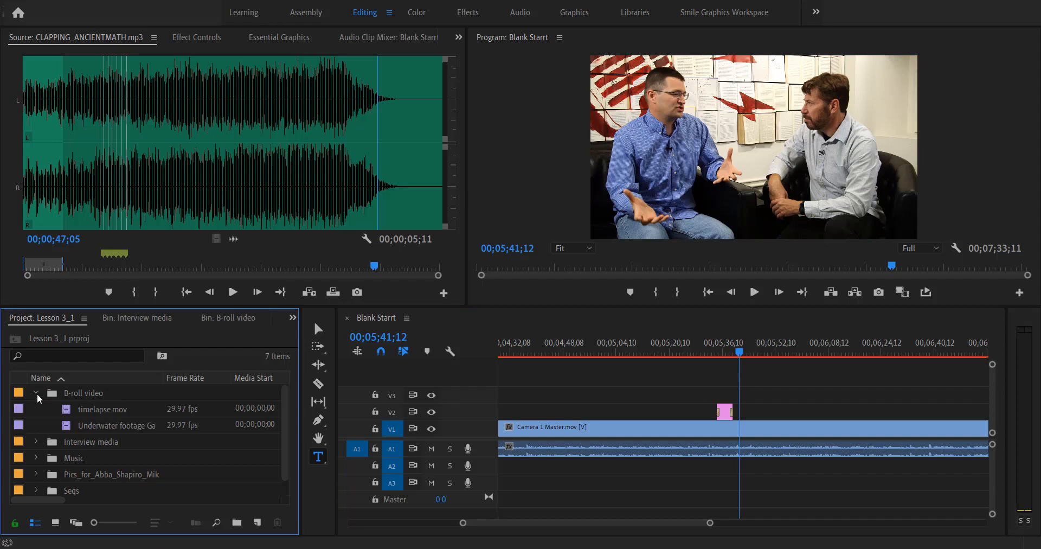
click(106, 412)
click(102, 427)
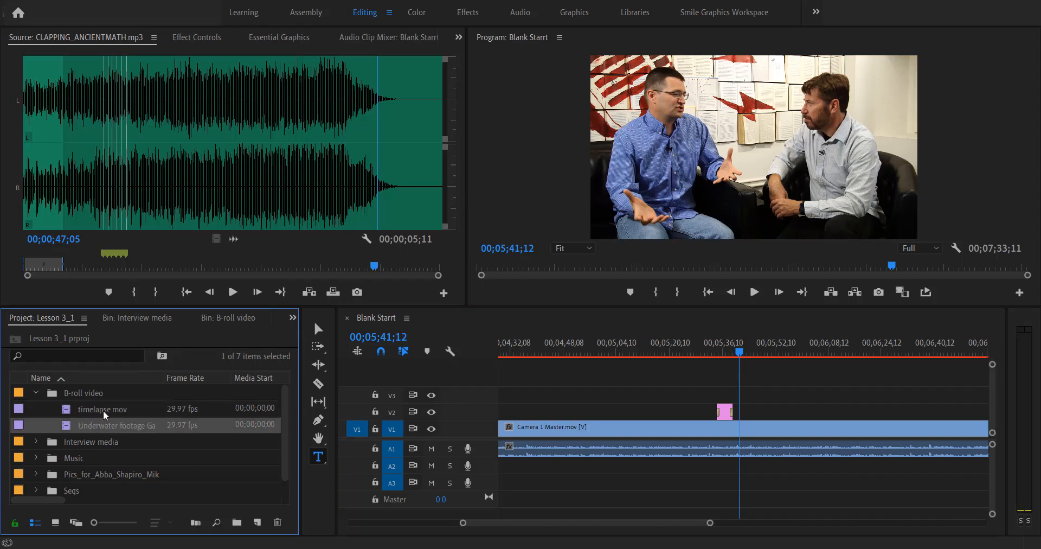
click(104, 414)
drag(171, 432, 727, 401)
drag(723, 396, 754, 400)
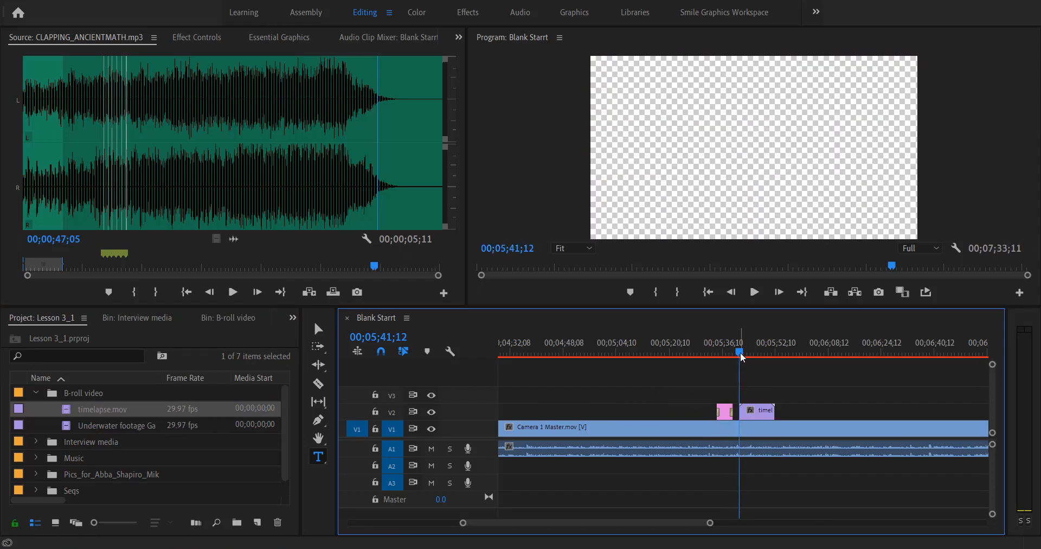
Step: Scrub from just before the timelapse clip on V2 into it to review the cutaway, and undo any shift of the clip
mouse_move(739, 352)
mouse_down()
mouse_move(770, 351)
mouse_move(737, 362)
mouse_up()
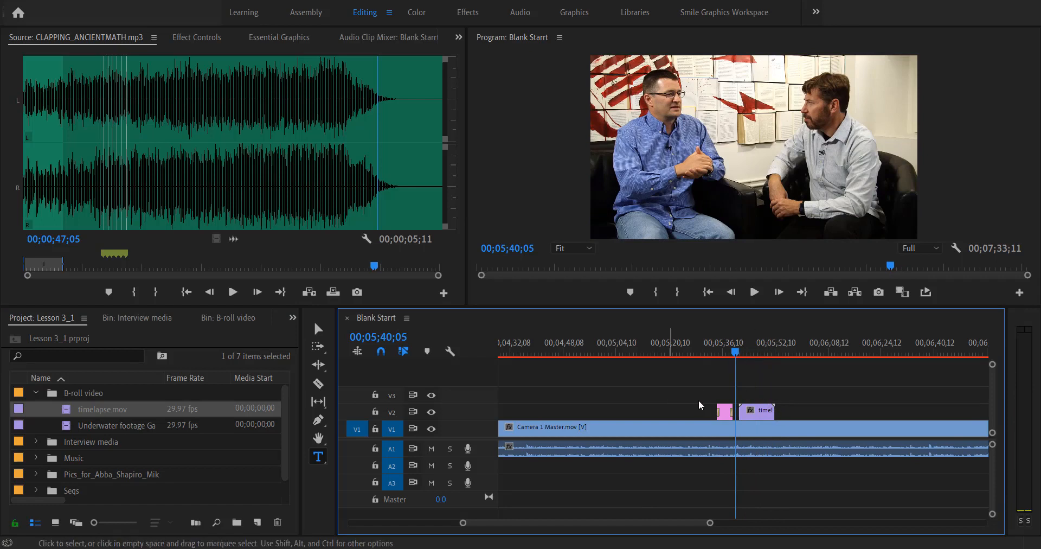
click(750, 412)
click(751, 395)
click(762, 347)
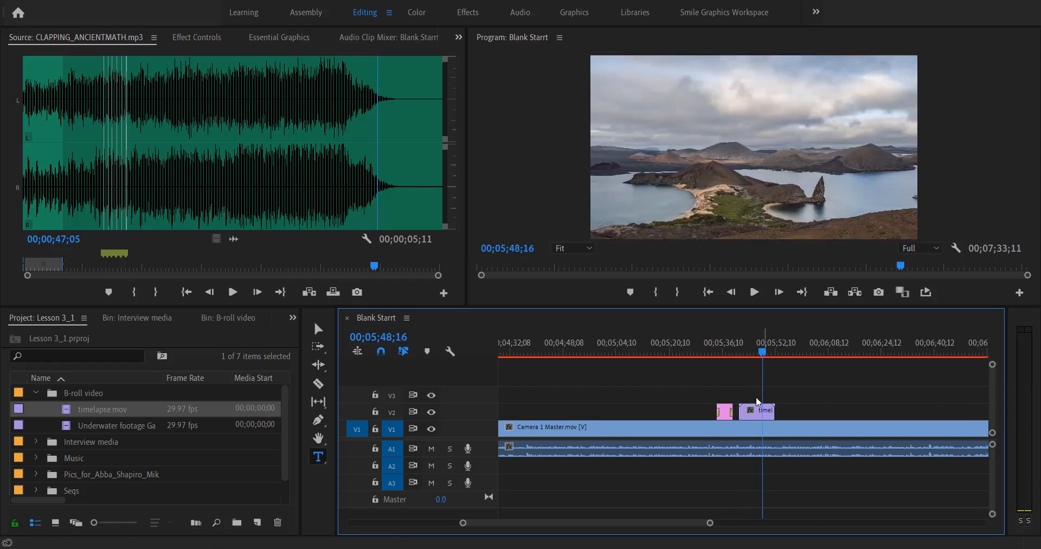
drag(751, 410, 745, 389)
mouse_move(743, 353)
mouse_down()
mouse_move(756, 350)
mouse_move(735, 352)
mouse_up()
key(ctrl+z)
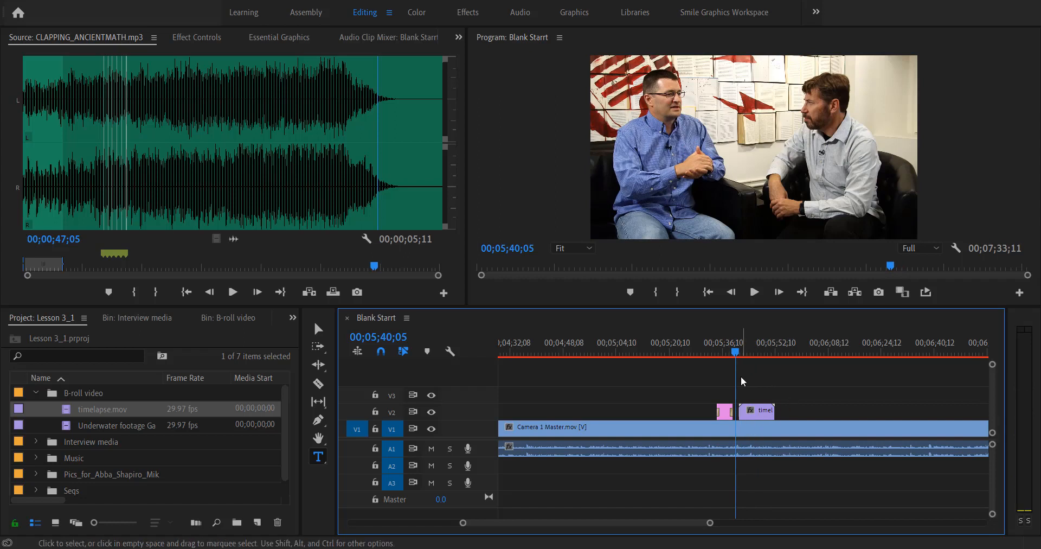
Step: Show the whole Blank Starrt sequence in the timeline and open its media export settings
key(minus)
key(minus)
key(minus)
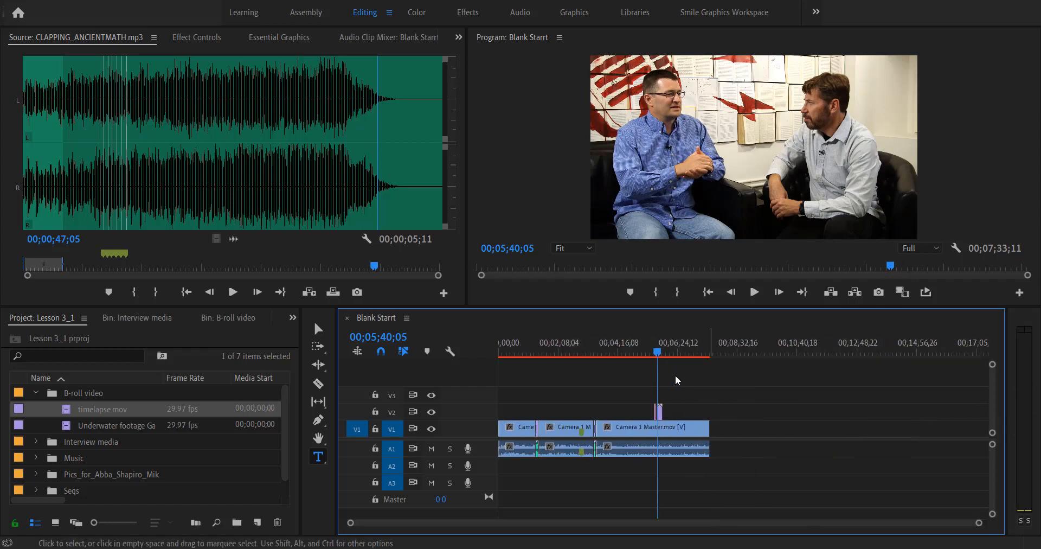
key(ctrl+m)
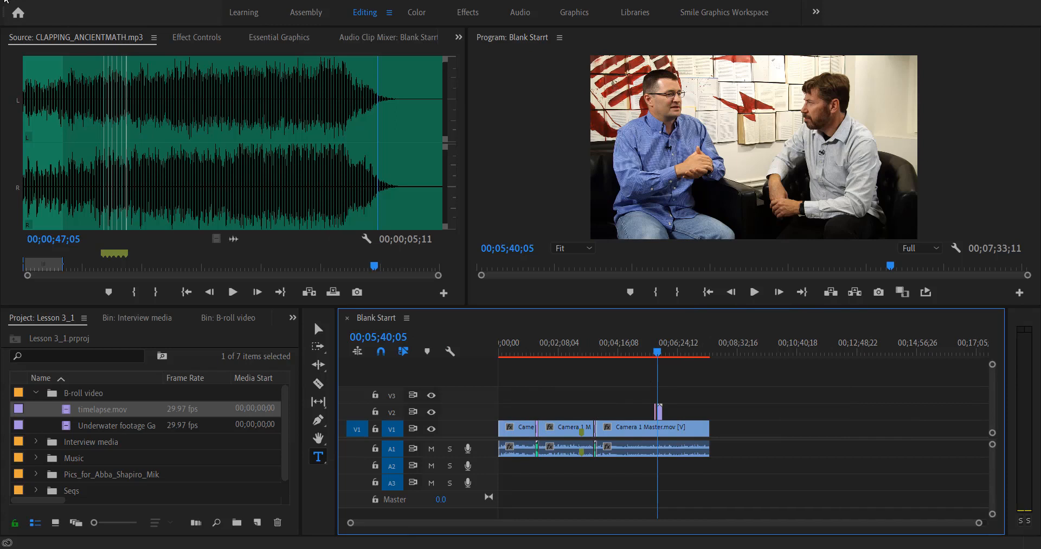
click(4, 0)
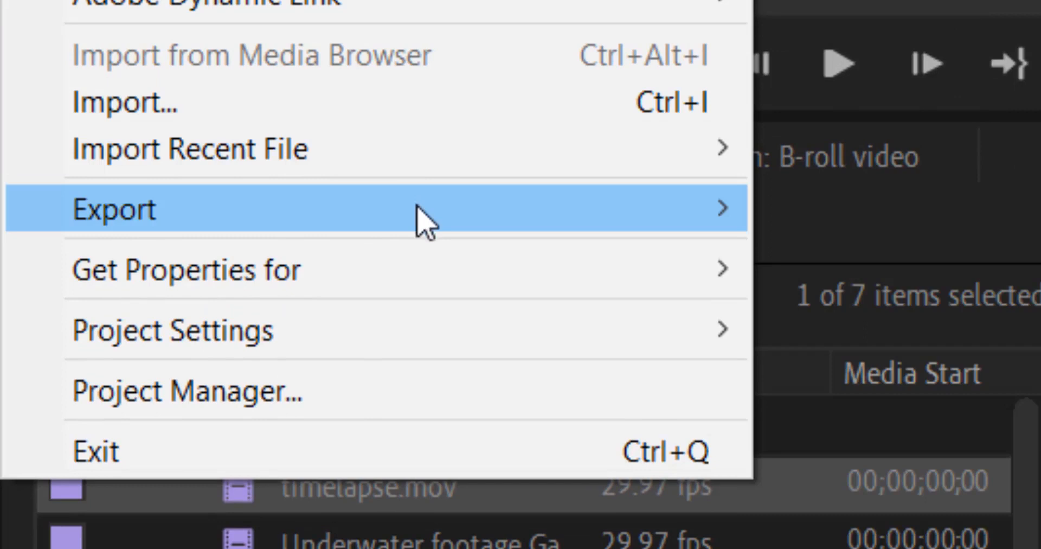
mouse_move(456, 209)
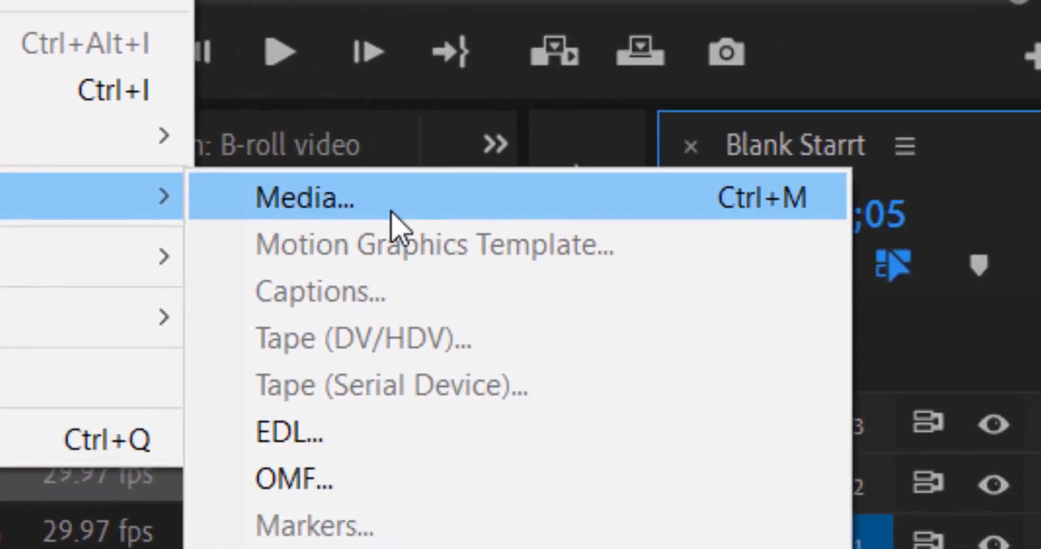
click(390, 212)
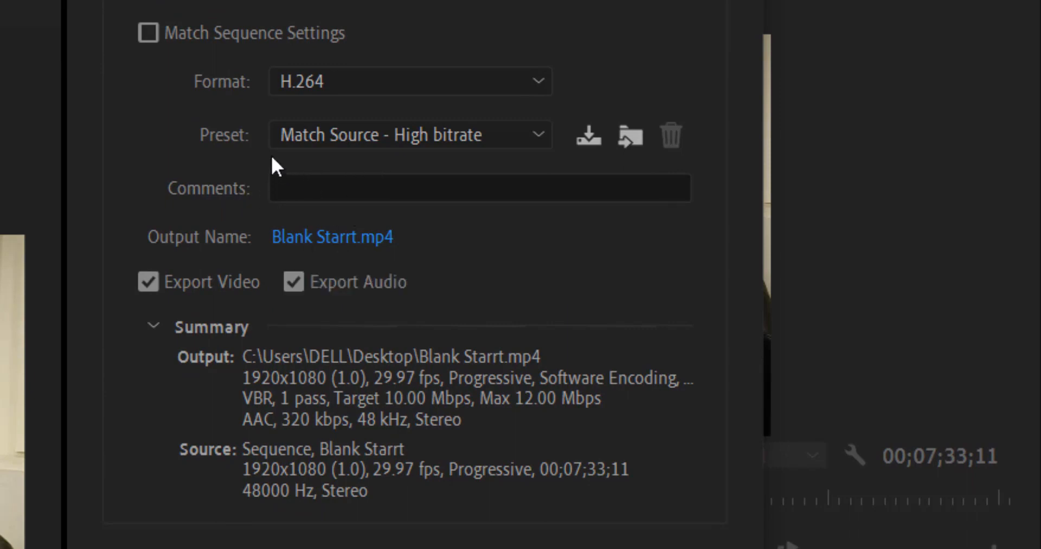
Step: Look through the H.264 presets, keep Match Source - High bitrate, and confirm Blank Starrt as the output file name on the Desktop
click(386, 144)
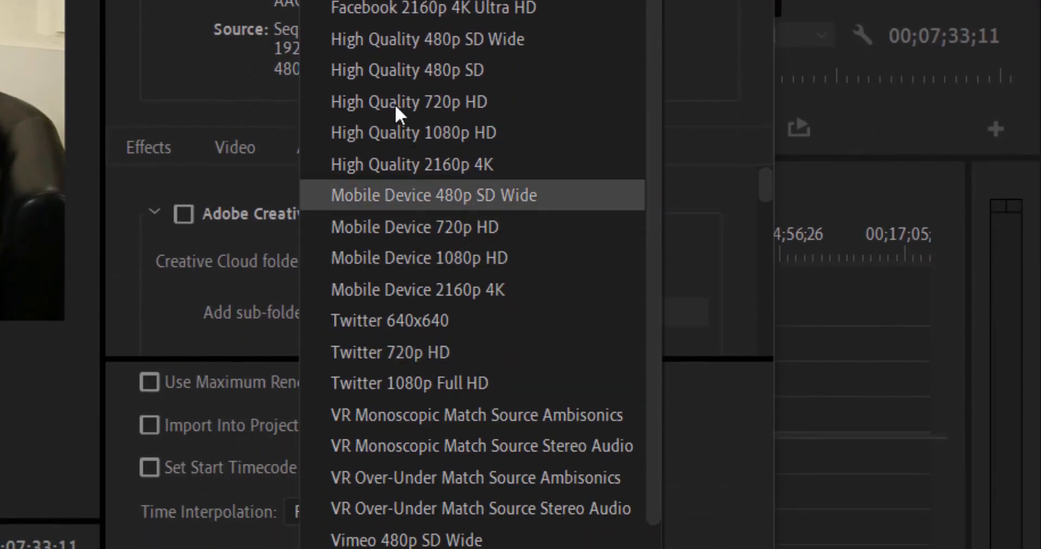
scroll(380, 401, down, 2)
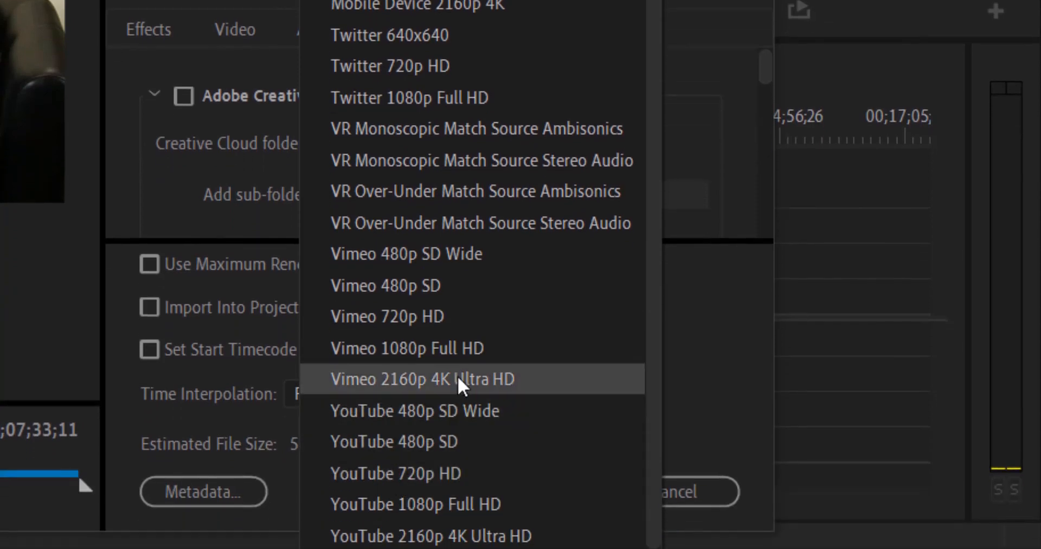
scroll(458, 375, up, 3)
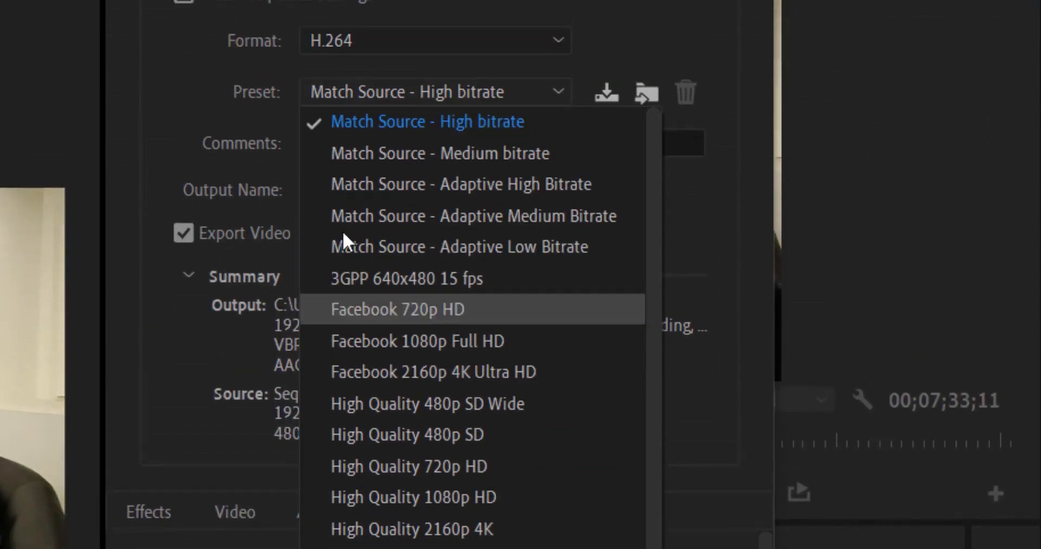
scroll(438, 440, down, 3)
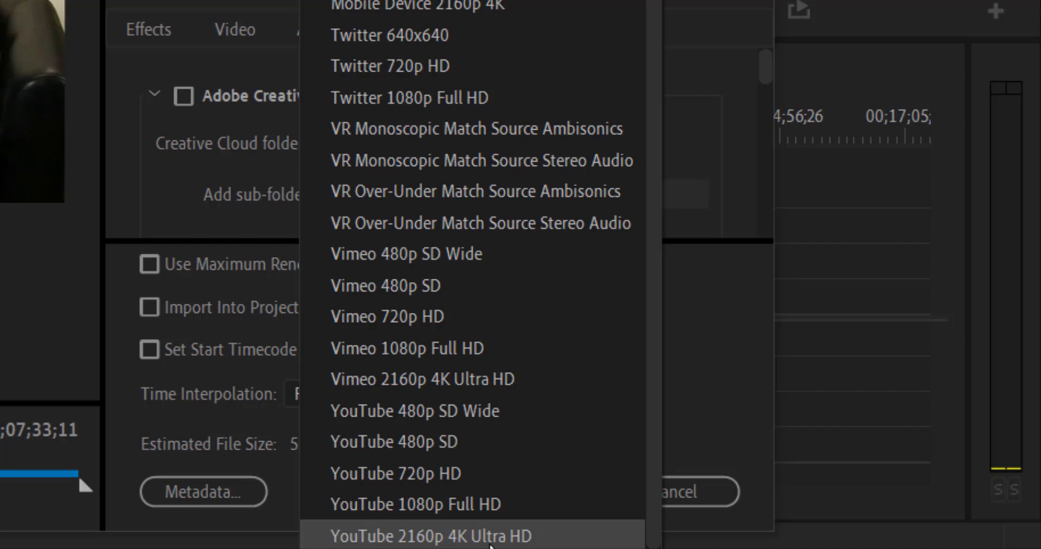
scroll(491, 161, up, 3)
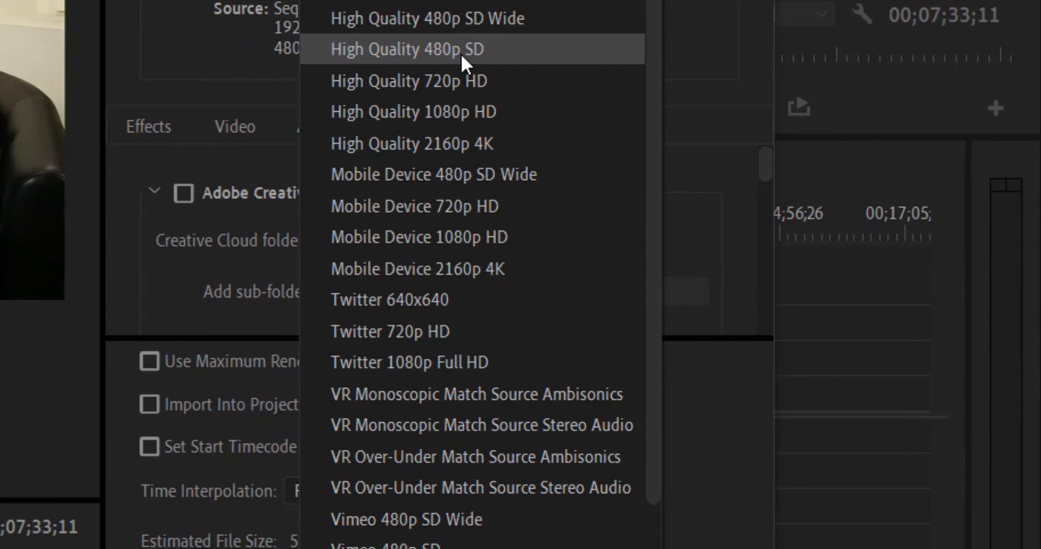
scroll(466, 206, down, 2)
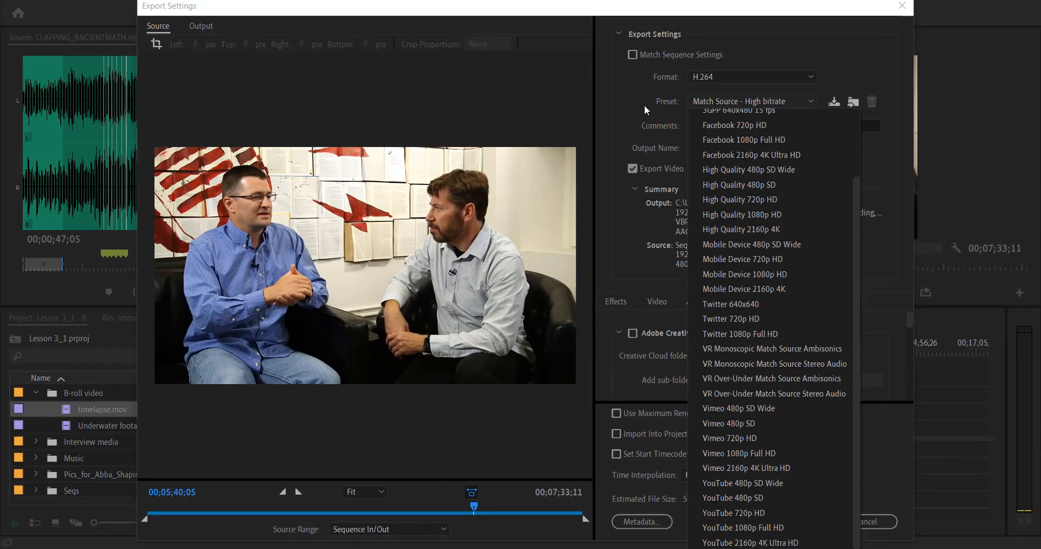
click(644, 106)
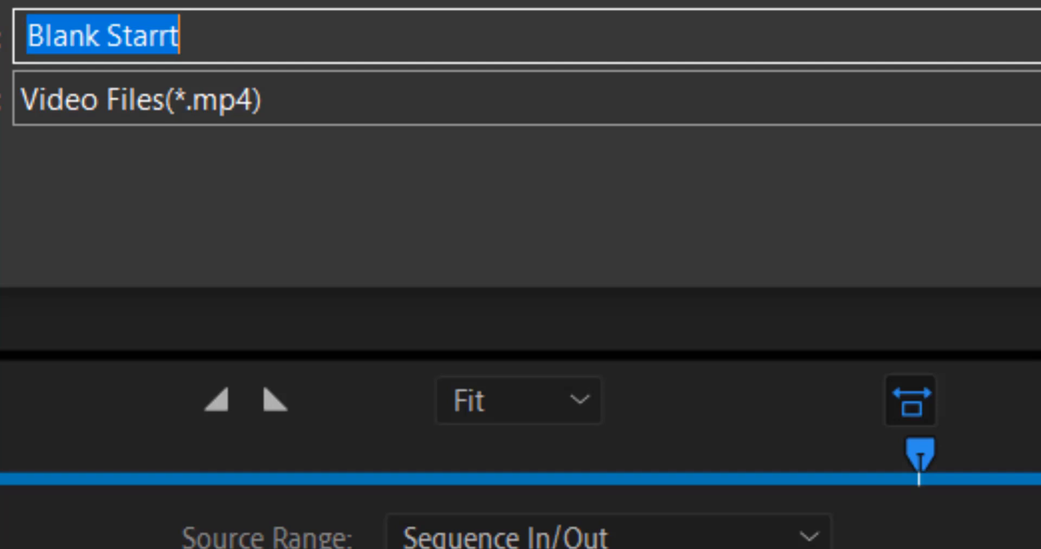
key(Return)
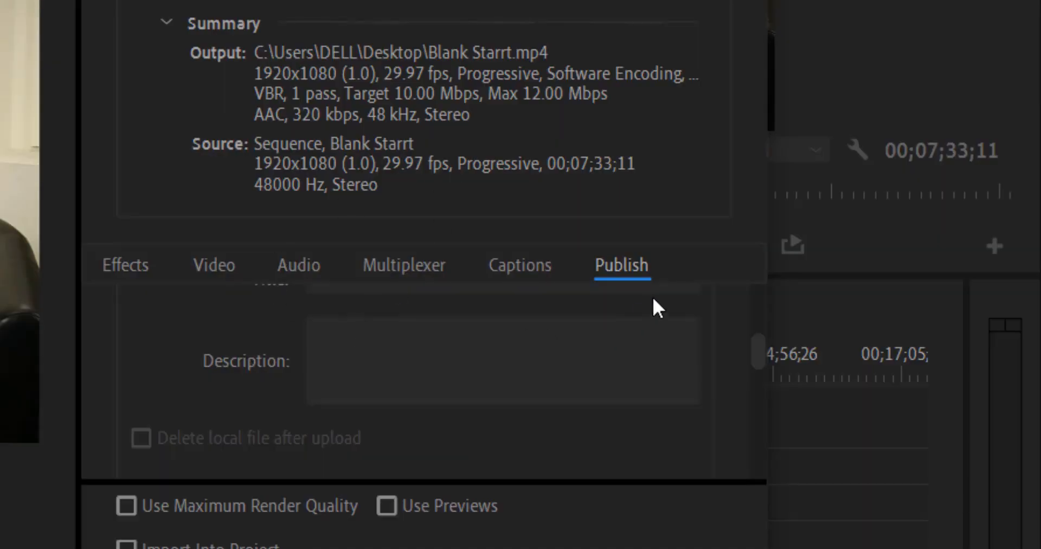
Step: Look through the publishing destinations from Adobe Creative Cloud to YouTube, and enable Use Maximum Render Quality for the export
scroll(383, 341, up, 10)
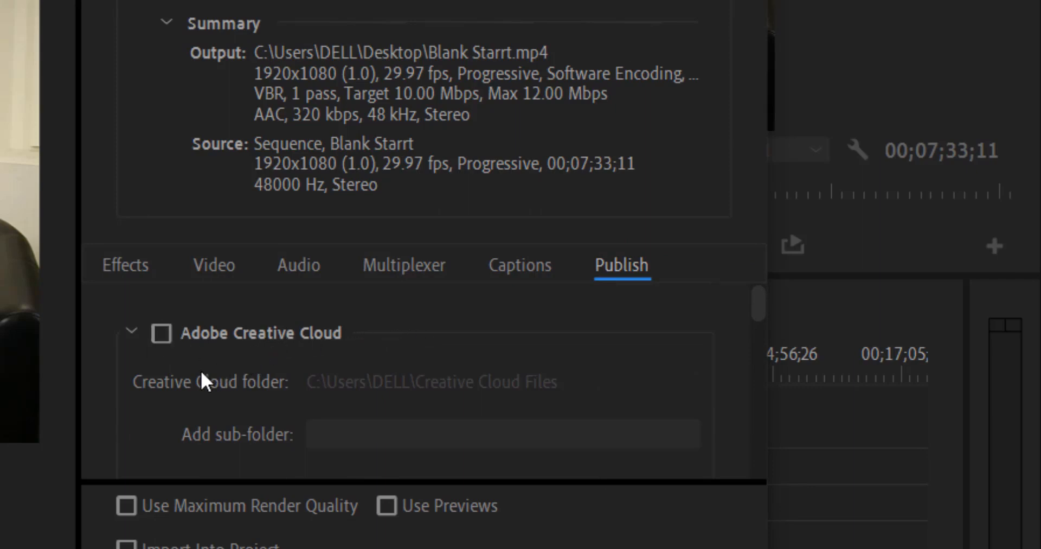
scroll(415, 353, down, 3)
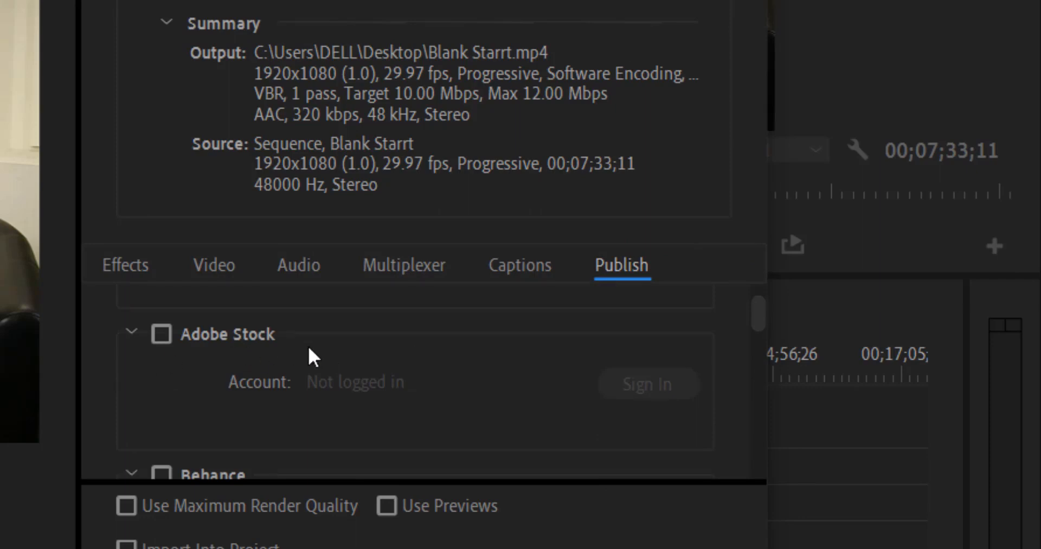
scroll(307, 352, down, 3)
scroll(322, 376, down, 8)
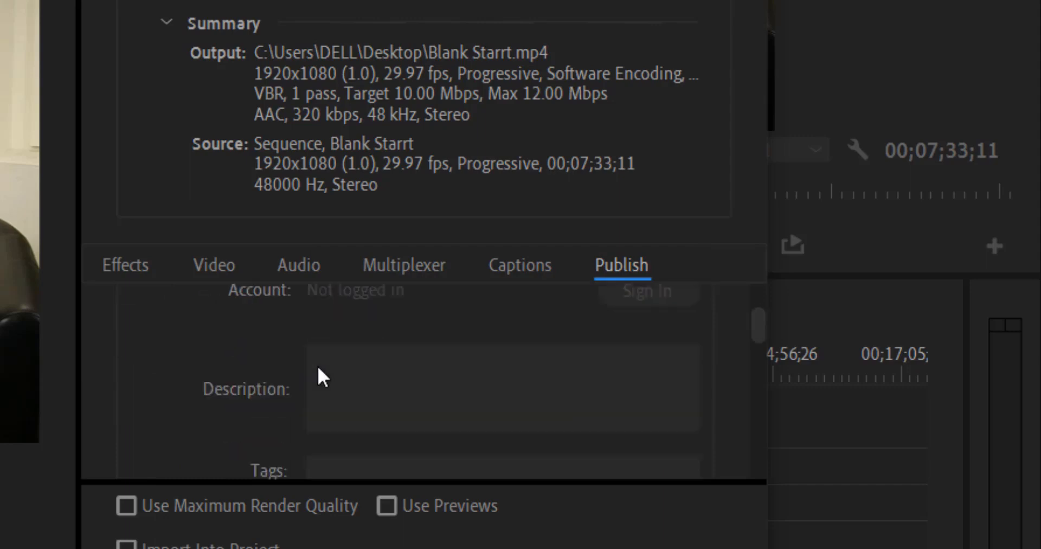
scroll(234, 407, up, 4)
scroll(230, 402, down, 4)
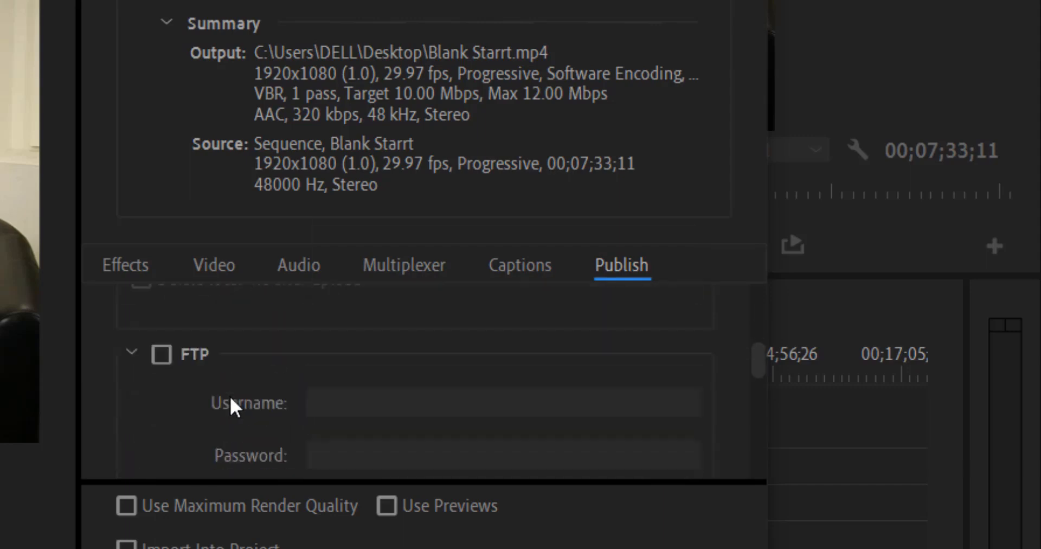
scroll(231, 401, up, 1)
scroll(231, 399, down, 5)
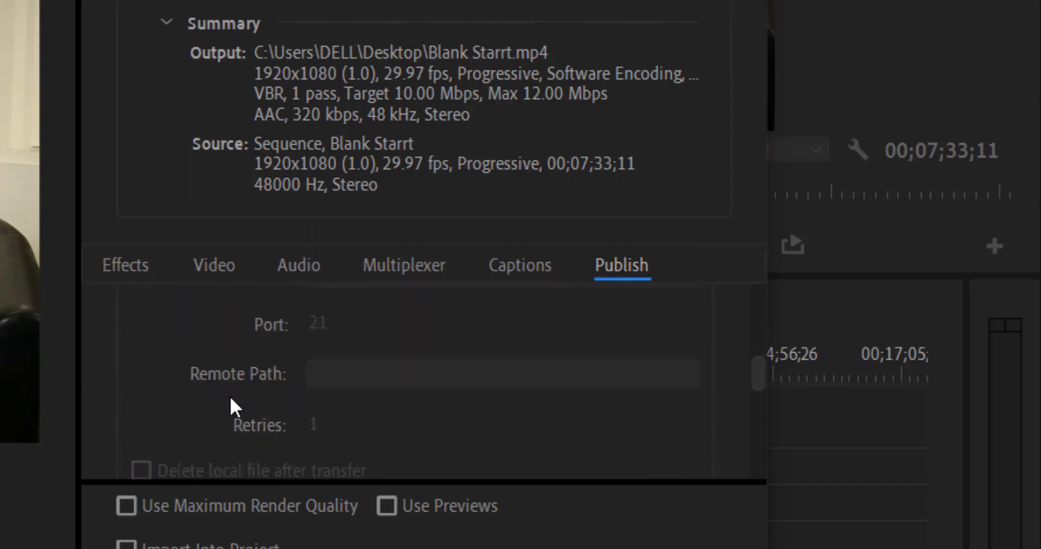
scroll(230, 399, down, 6)
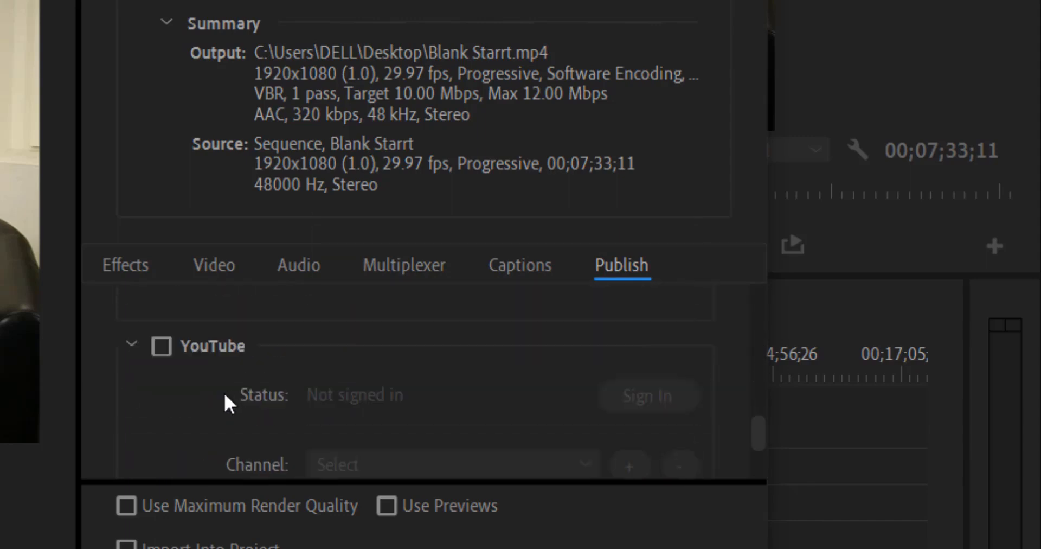
scroll(328, 380, down, 1)
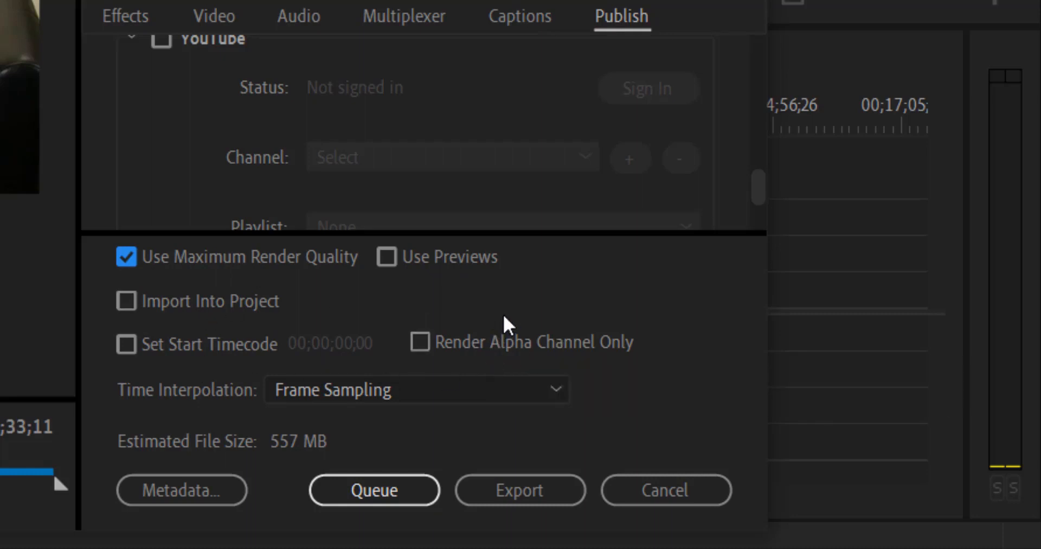
Step: Check the available time interpolation methods for the export and keep Frame Sampling
click(541, 386)
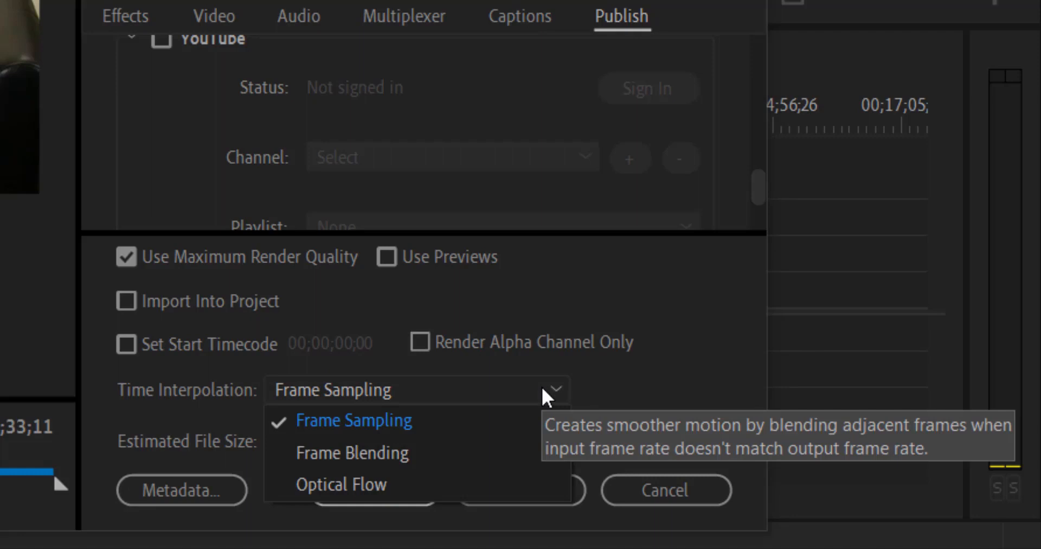
click(541, 386)
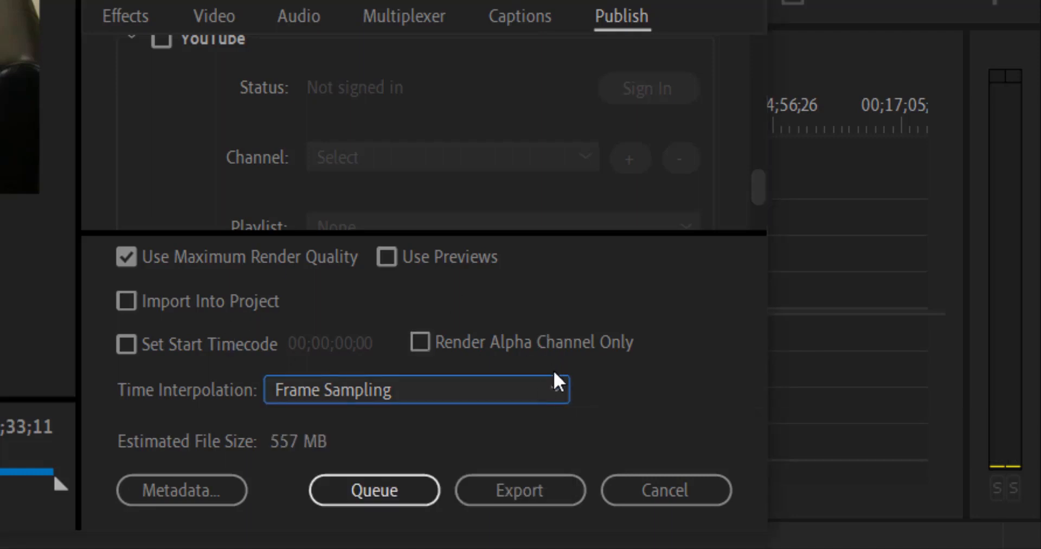
click(549, 388)
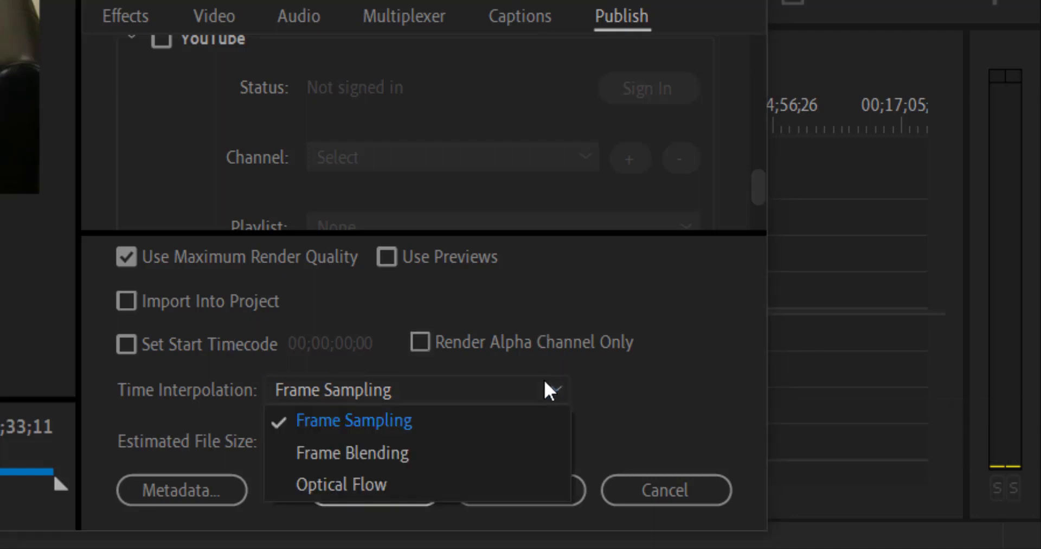
click(545, 381)
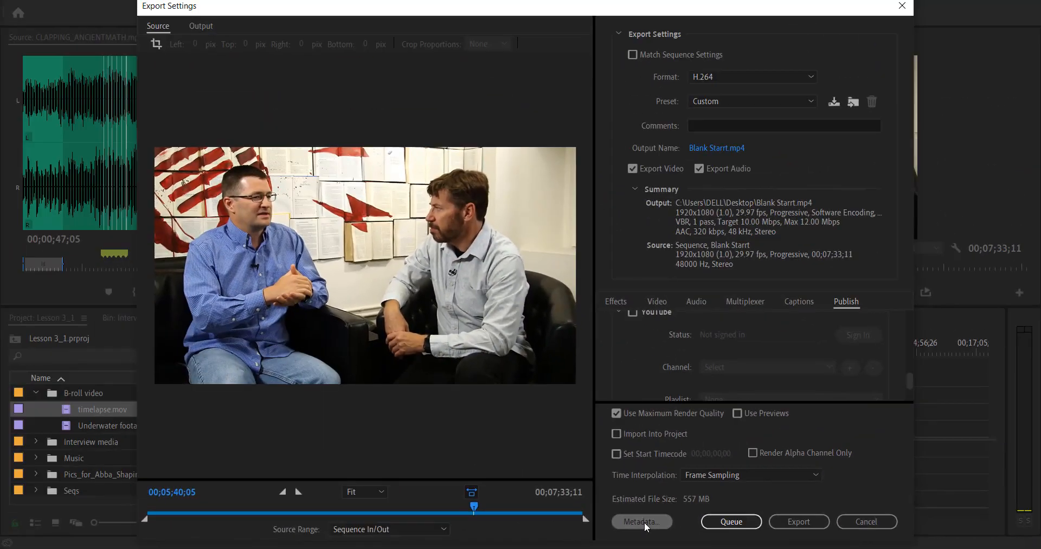
Step: Check the metadata export options, close them unchanged, and export the sequence as Blank Starrt.mp4
click(187, 491)
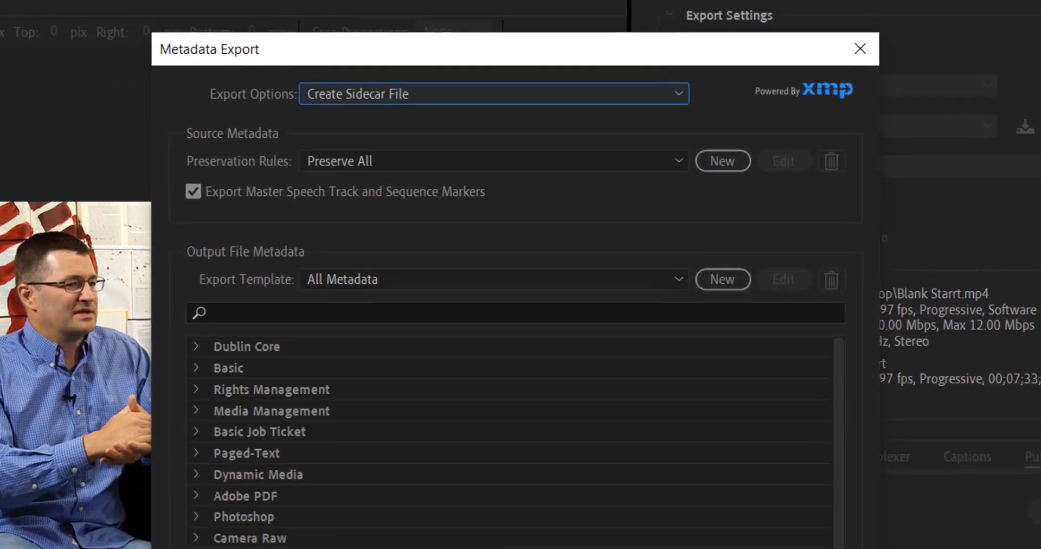
click(874, 60)
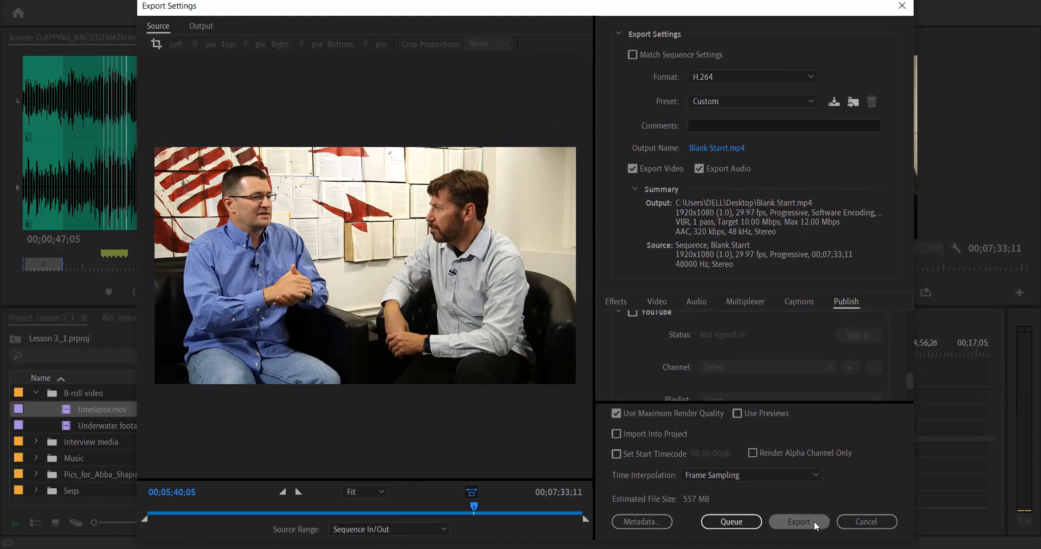
click(814, 521)
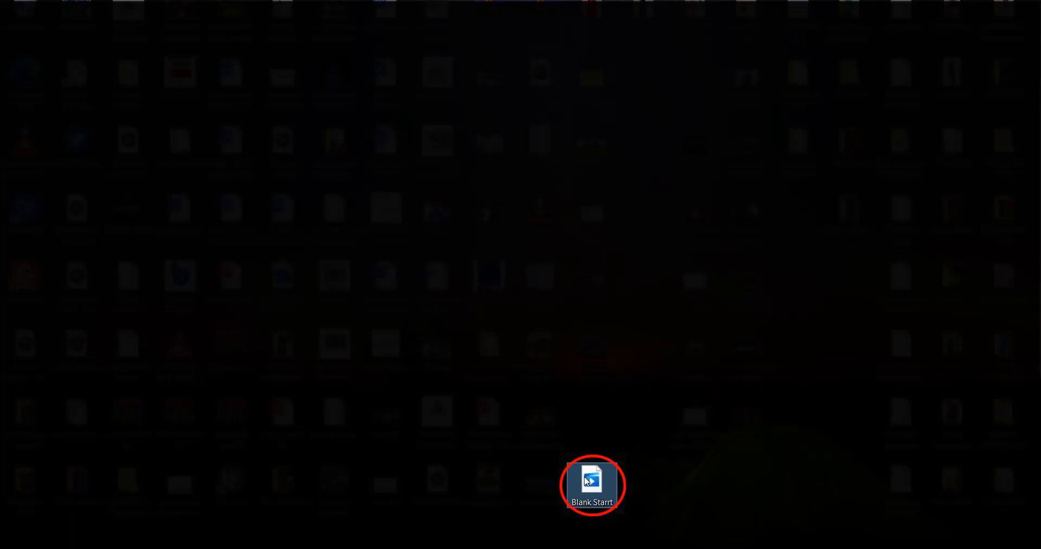
Step: Switch to the desktop, open the exported Blank Starrt video in the media player, and skip ahead to about 0:02:32 to review it
double_click(585, 478)
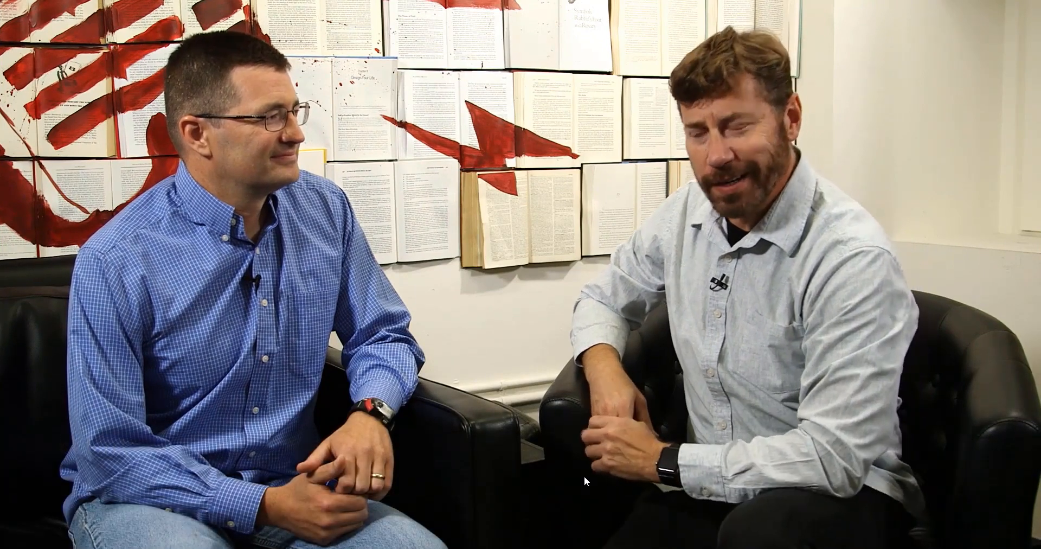
mouse_move(610, 437)
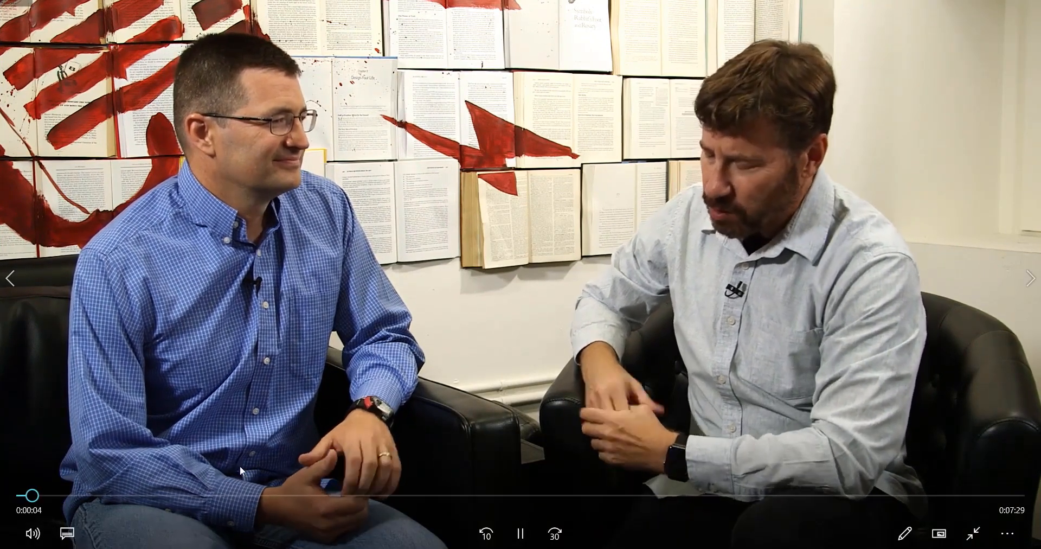
click(150, 493)
click(200, 495)
drag(200, 493, 383, 494)
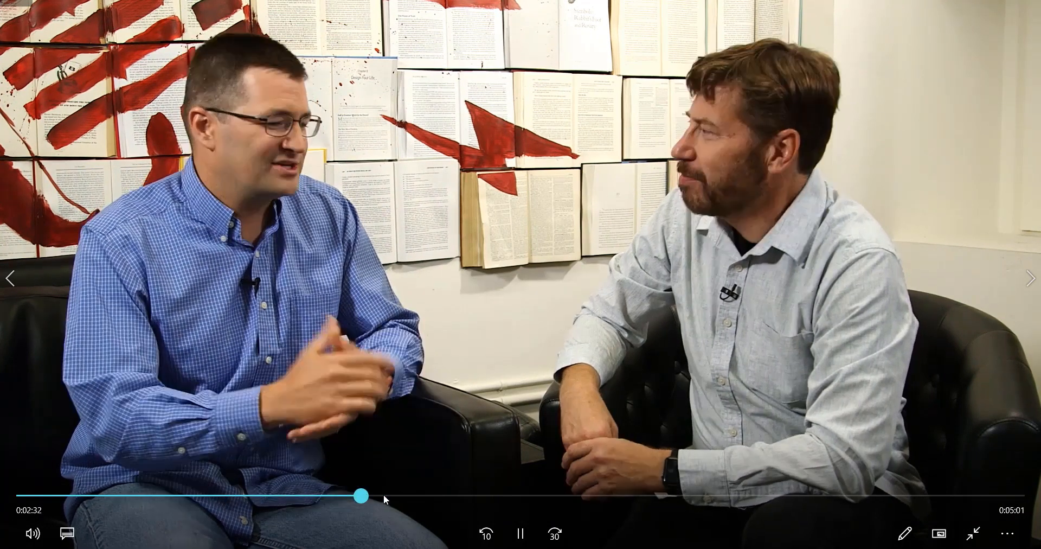